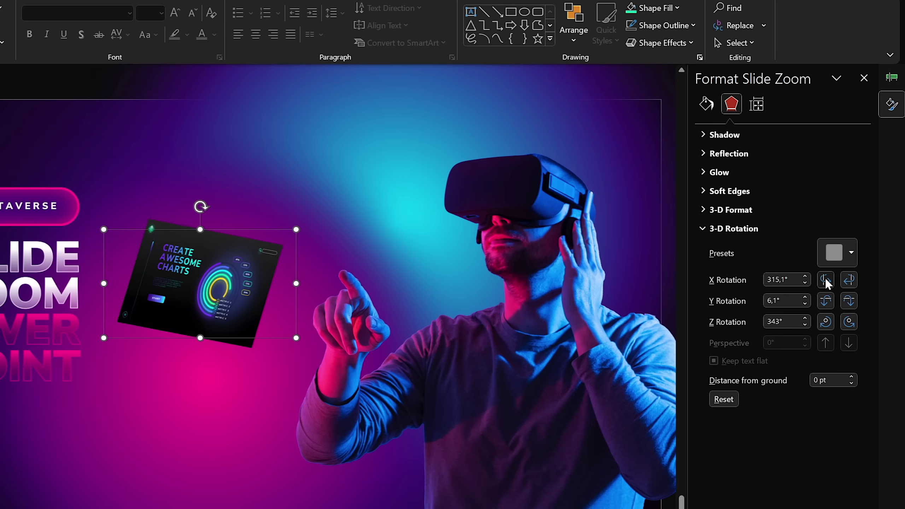
- Set the chart slide zoom's 3-D rotation to X 218.4°, Y 317.3° and Z 355.8°
click(849, 301)
click(826, 323)
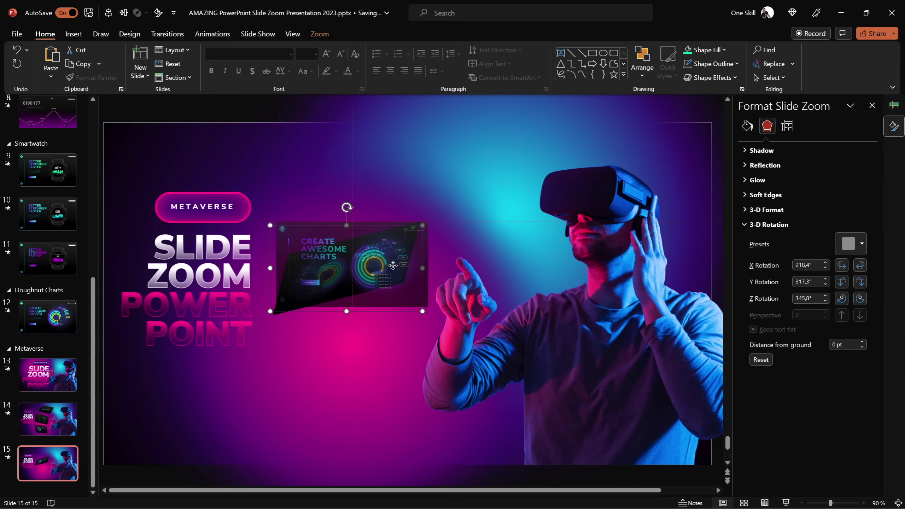
click(861, 298)
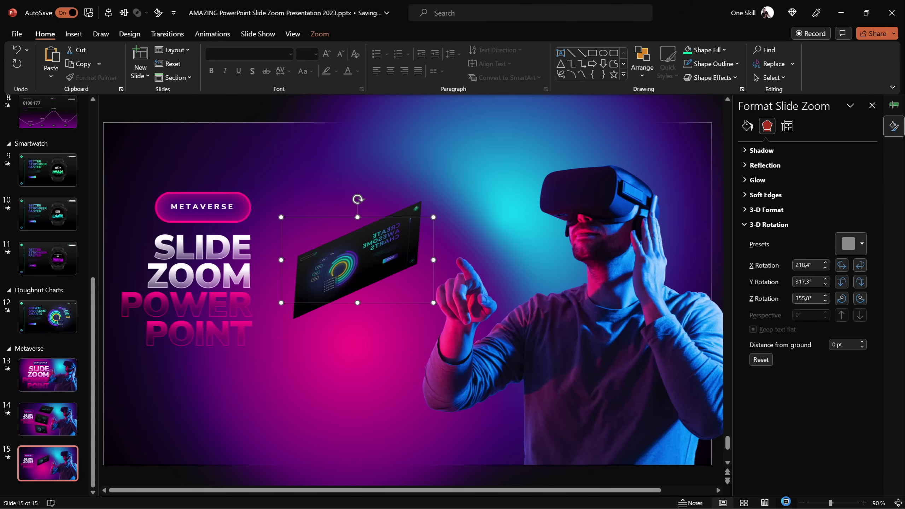
- Play the Metaverse slide as a slide show, zoom into the charts slide and reveal Metrics 1 to 5
key(shift+F5)
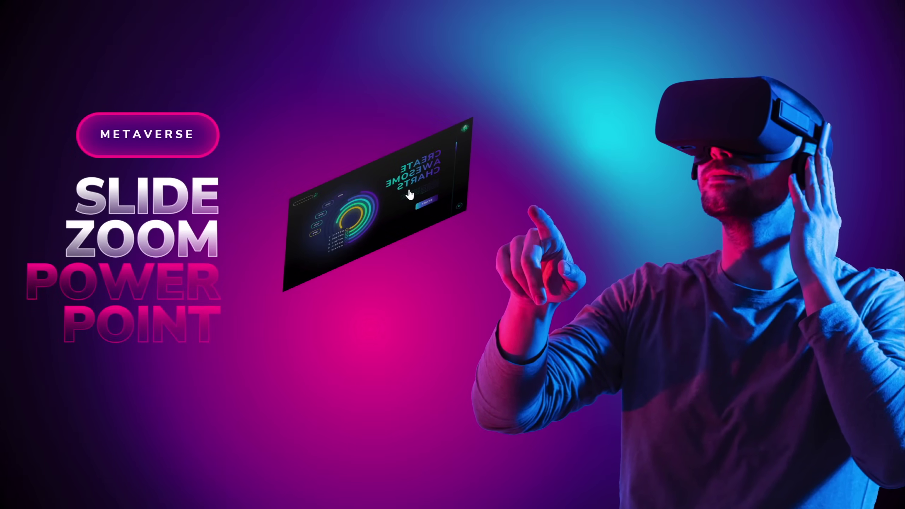
click(409, 193)
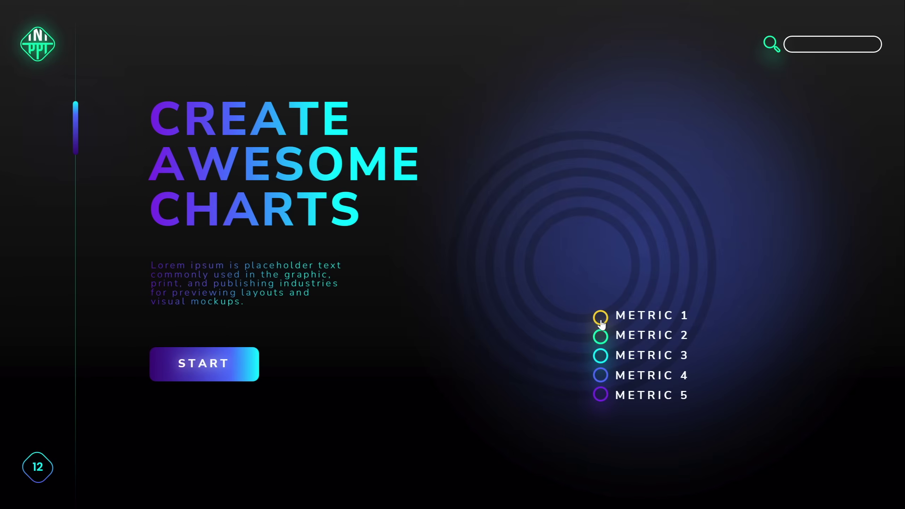
click(601, 320)
click(600, 336)
click(601, 355)
click(601, 374)
click(601, 394)
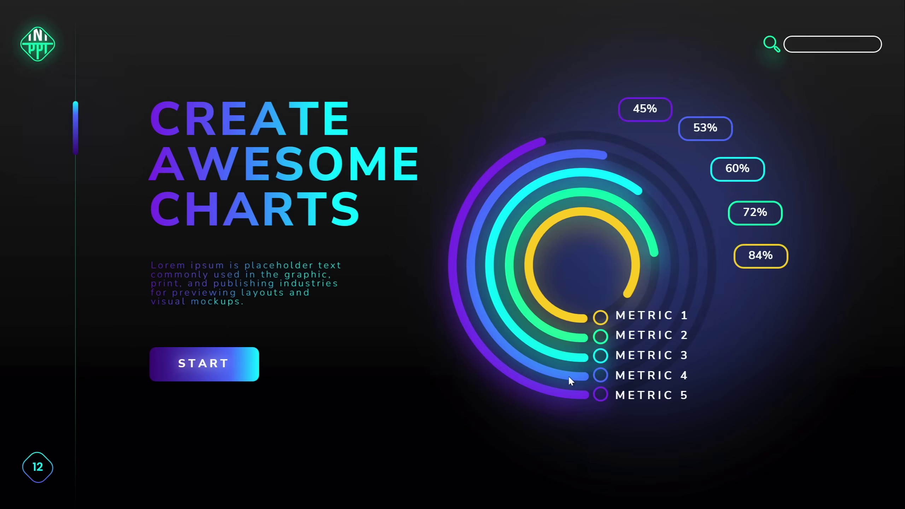
- Test zooming out to the Metaverse slide and in and out of the charts slide once more, and end the show
click(397, 268)
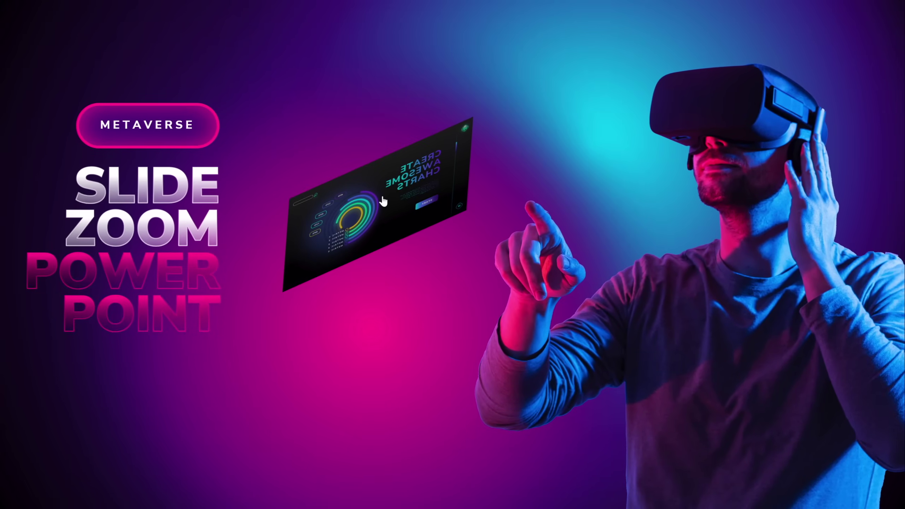
click(382, 194)
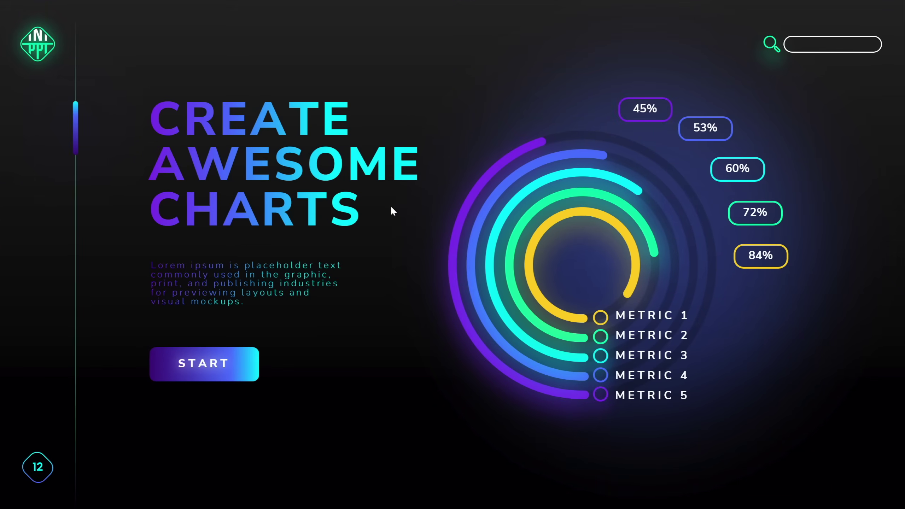
click(400, 217)
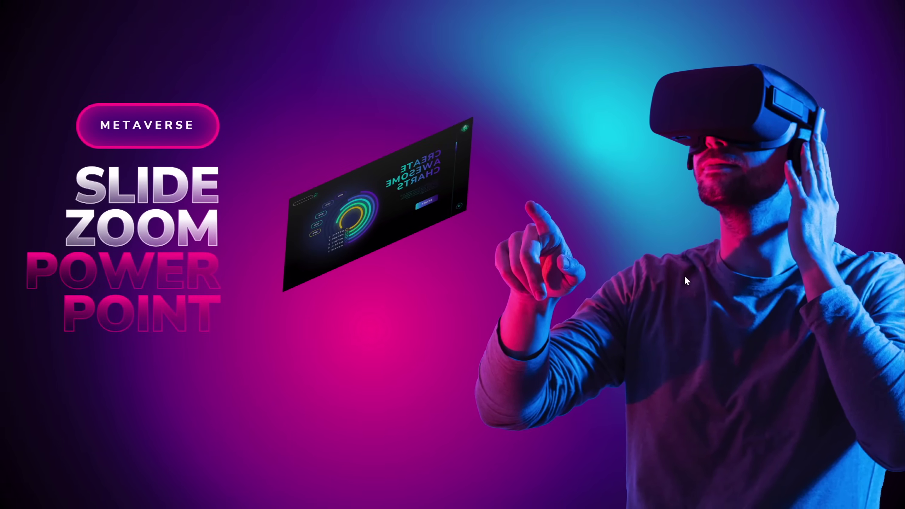
key(Escape)
- Show the Animation Pane with the picture of the man in the VR headset selected
click(614, 265)
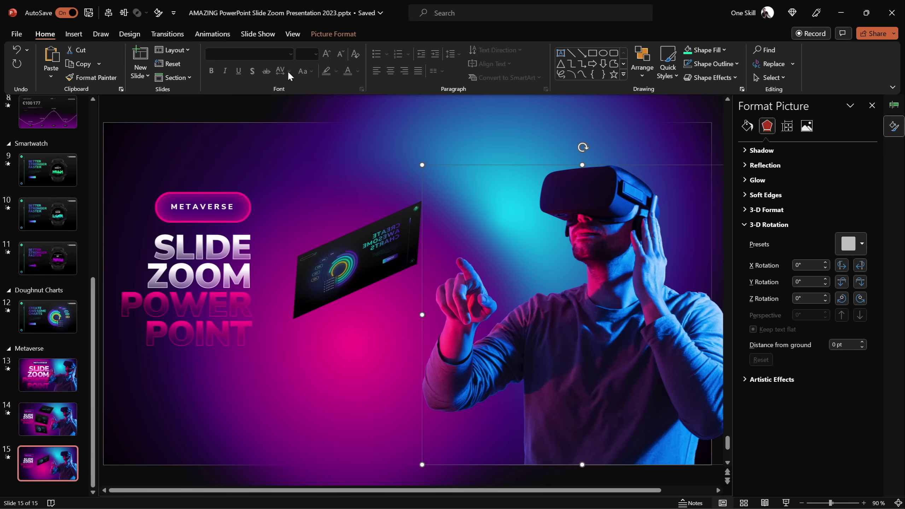
click(213, 33)
click(685, 50)
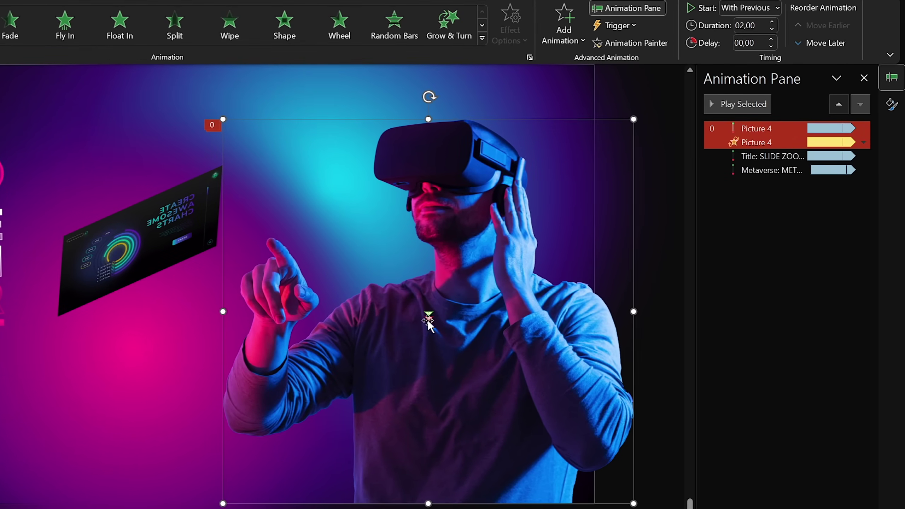
- Look through the animations that can be added to the man's picture, down to the motion paths
click(573, 45)
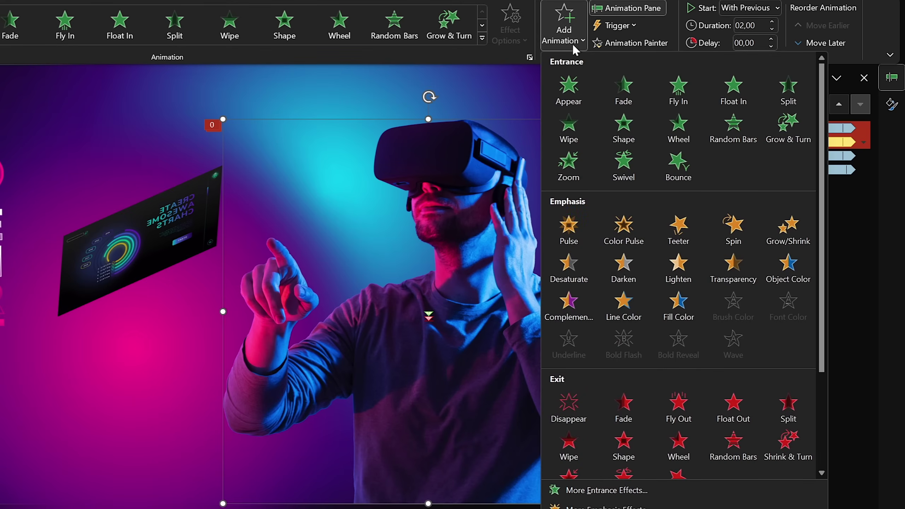
scroll(812, 180, down, 3)
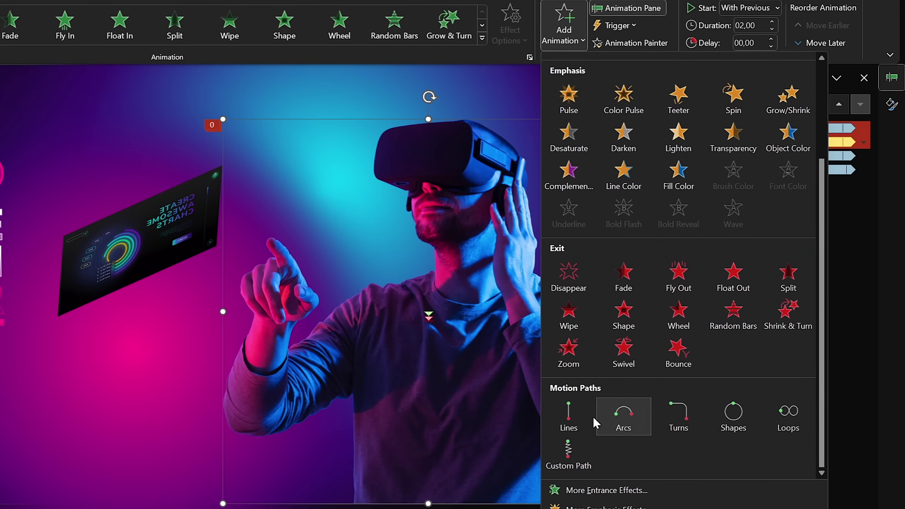
click(844, 280)
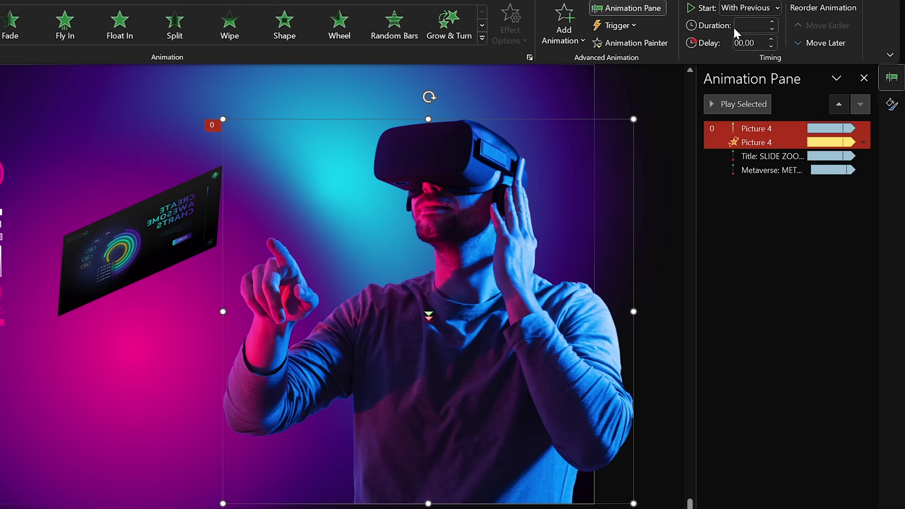
- Review the effect options of the man's Down motion path, including smooth start, smooth end and auto-reverse
double_click(755, 129)
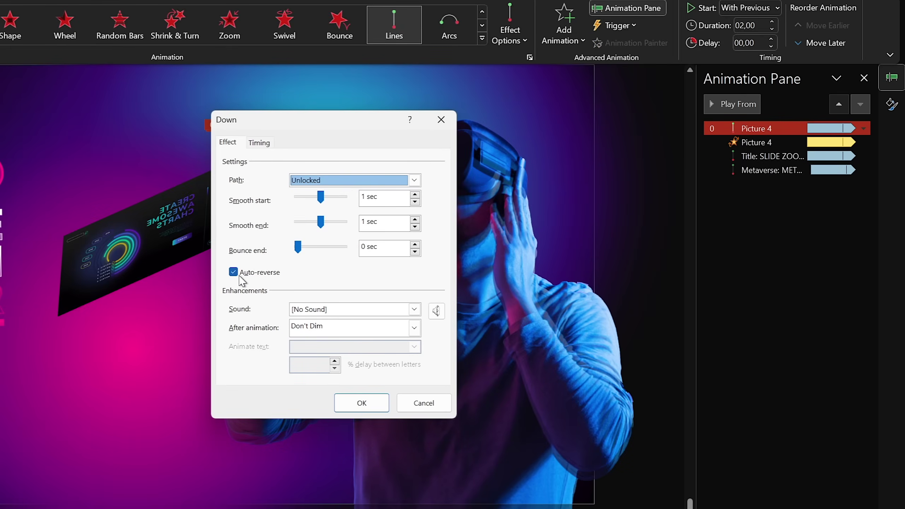
click(423, 403)
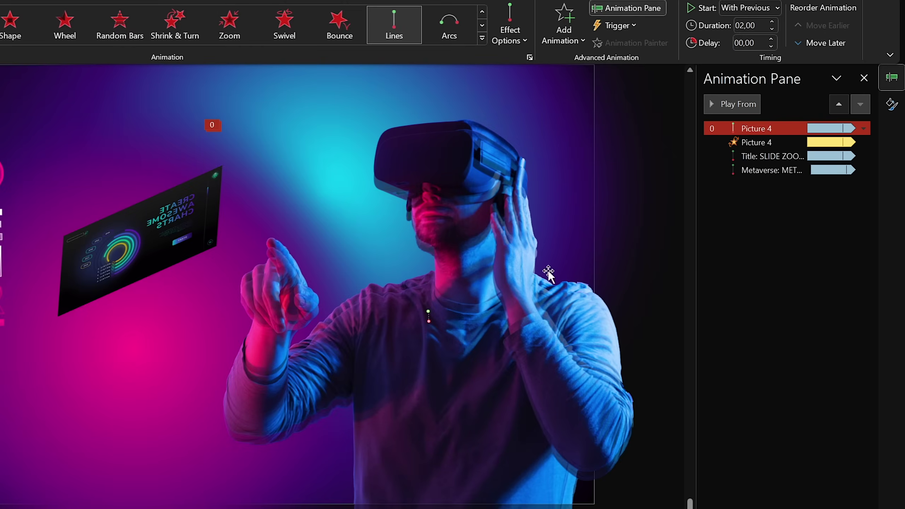
click(478, 230)
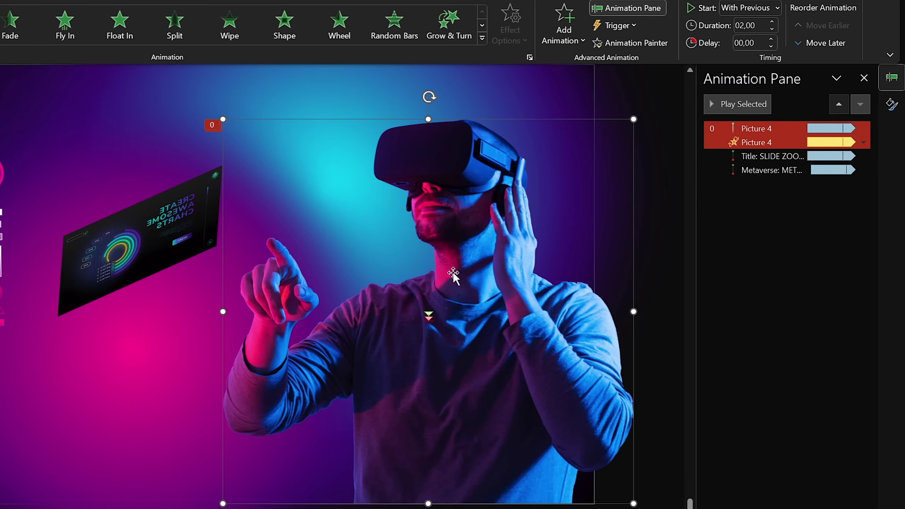
- Review the effect options of the man's Spin animation, including its amount, smoothing and auto-reverse
double_click(748, 143)
drag(351, 121, 160, 141)
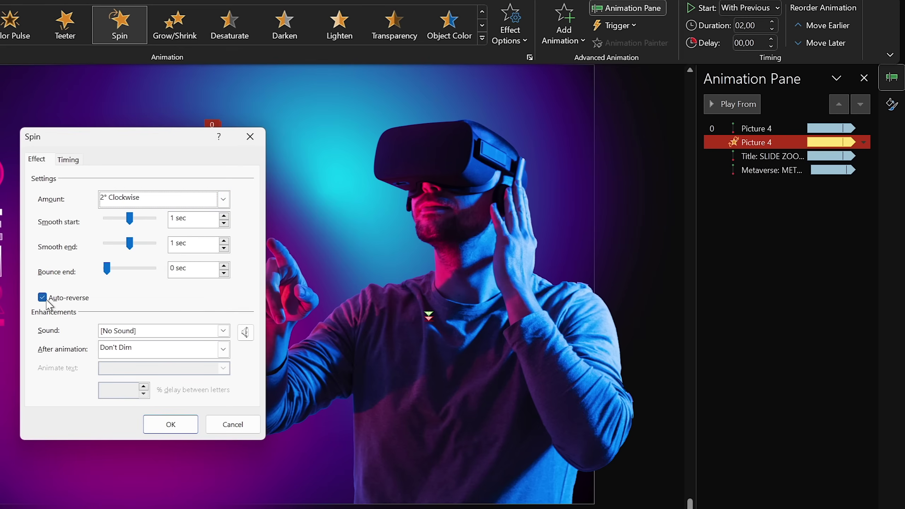
click(172, 425)
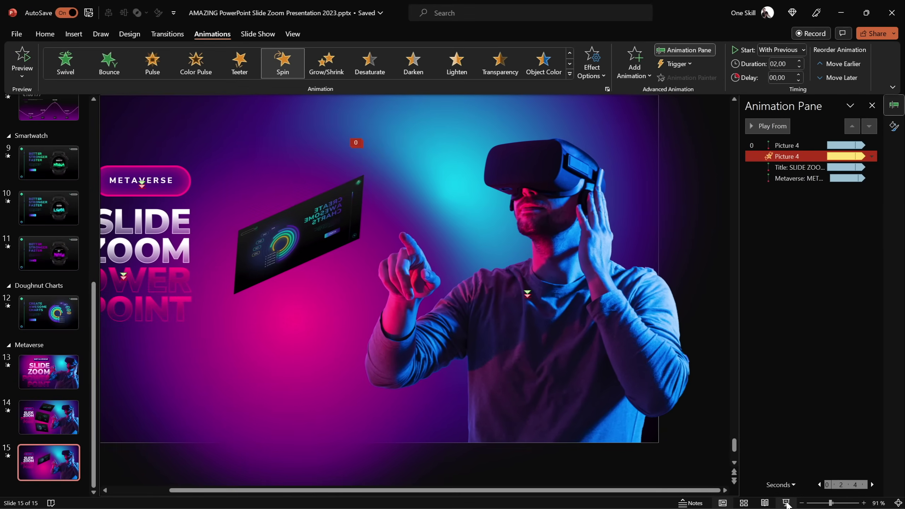
- Preview the animated Metaverse slide full screen, test its slide zoom and reveal Metrics 1 to 4 on the charts slide
click(786, 503)
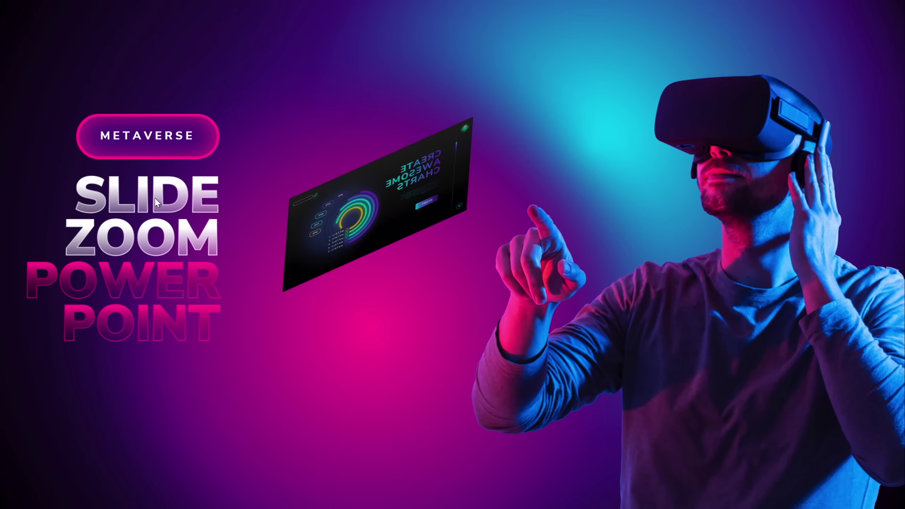
click(390, 201)
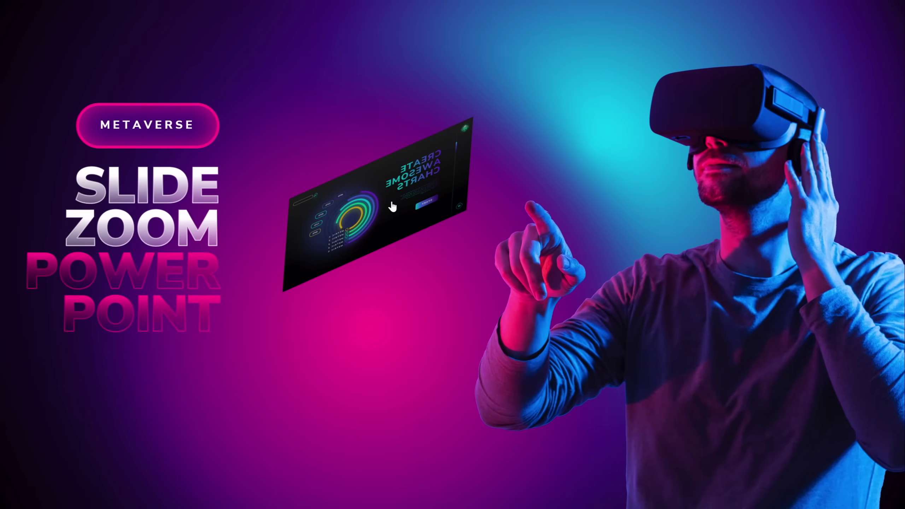
click(390, 199)
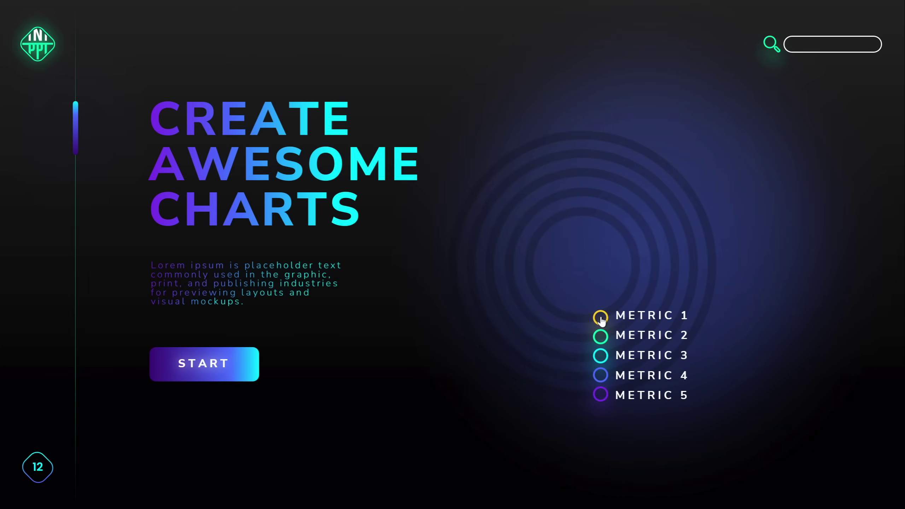
click(601, 316)
click(600, 355)
click(601, 335)
click(601, 375)
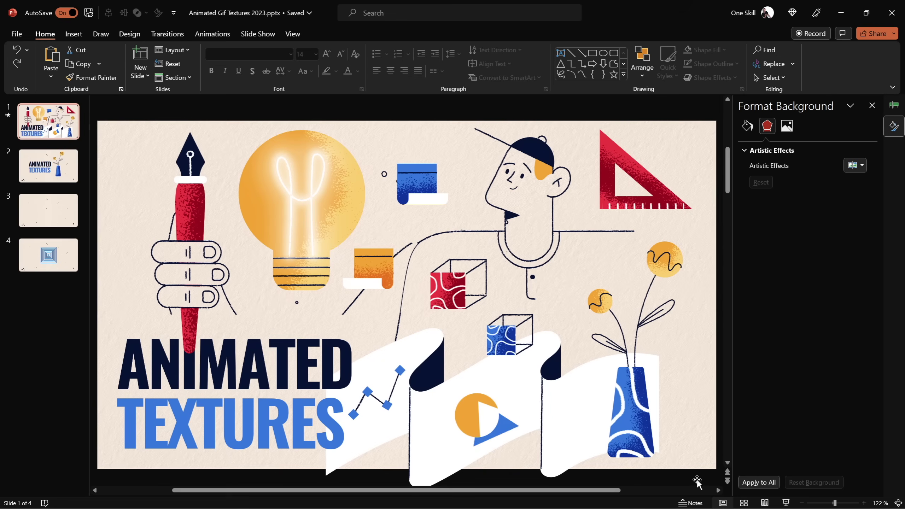
- On slide 2 of the Animated Gif Textures presentation, move the blue vase shape aside to inspect its edit points, and undo the move
click(47, 174)
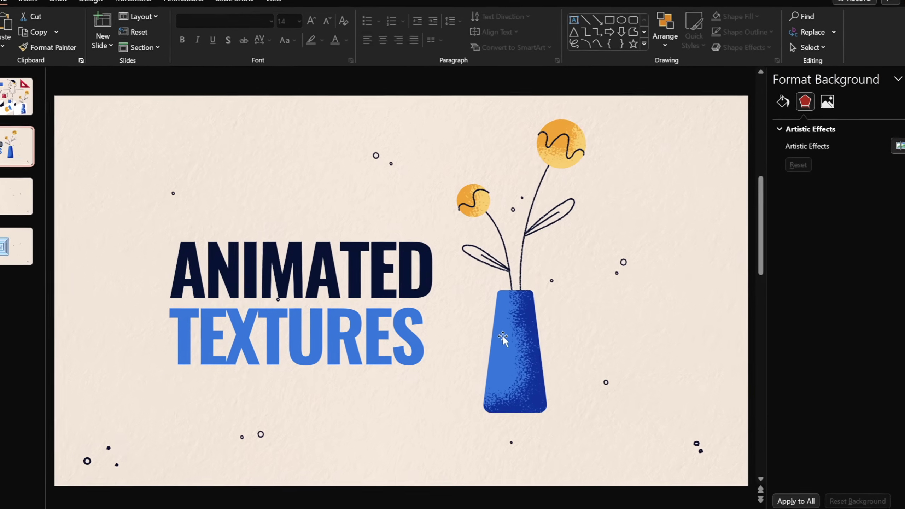
click(504, 337)
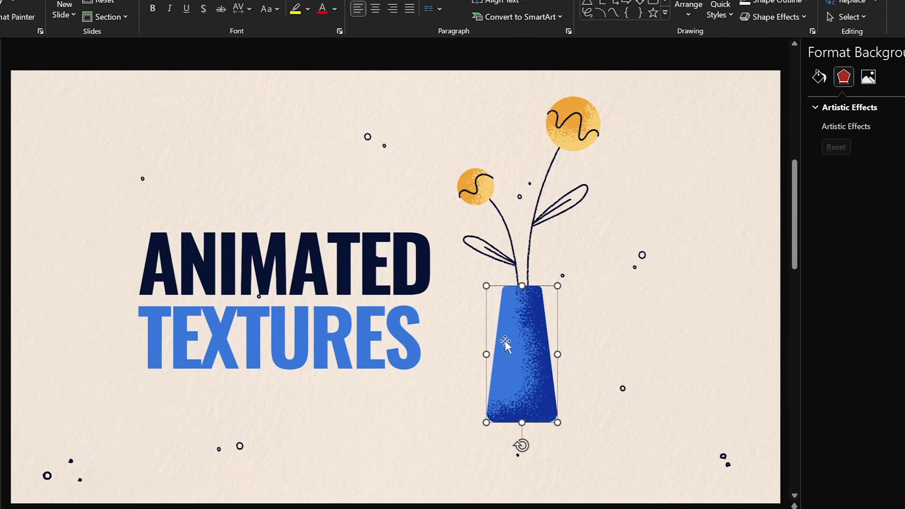
drag(504, 337, 464, 287)
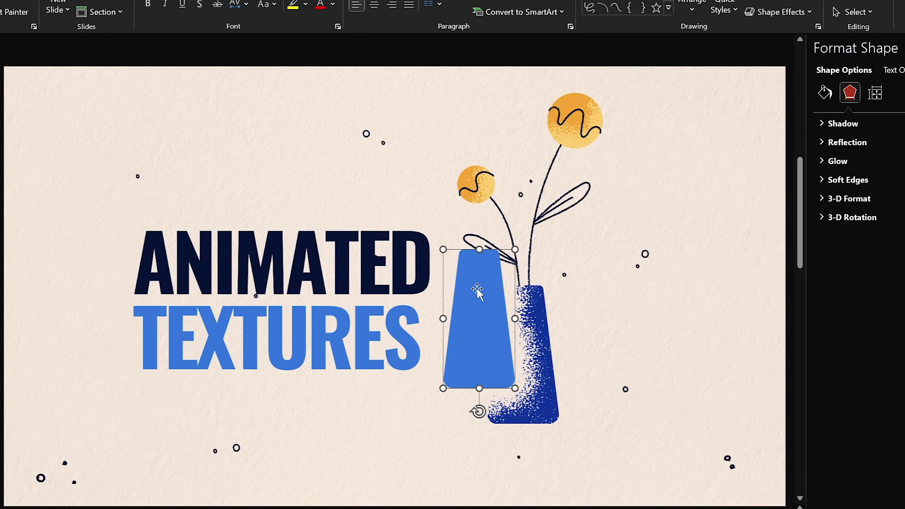
right_click(477, 288)
click(555, 57)
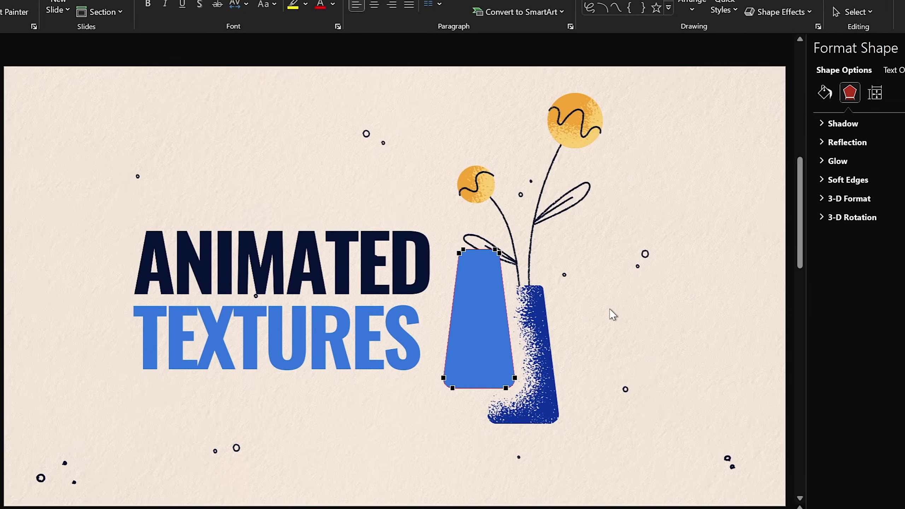
key(ctrl+z)
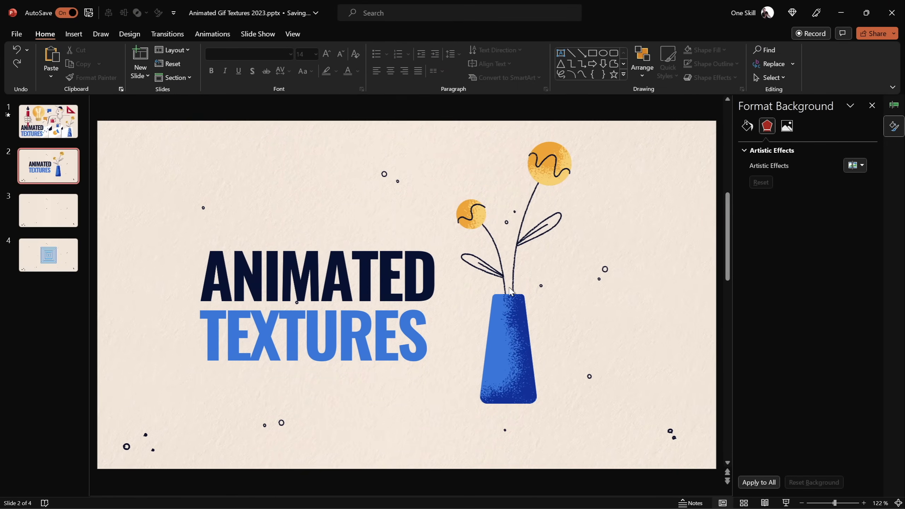
- Draw an outlined square about 0.52 cm wide on slide 3 and centre it horizontally and vertically on the slide
click(64, 212)
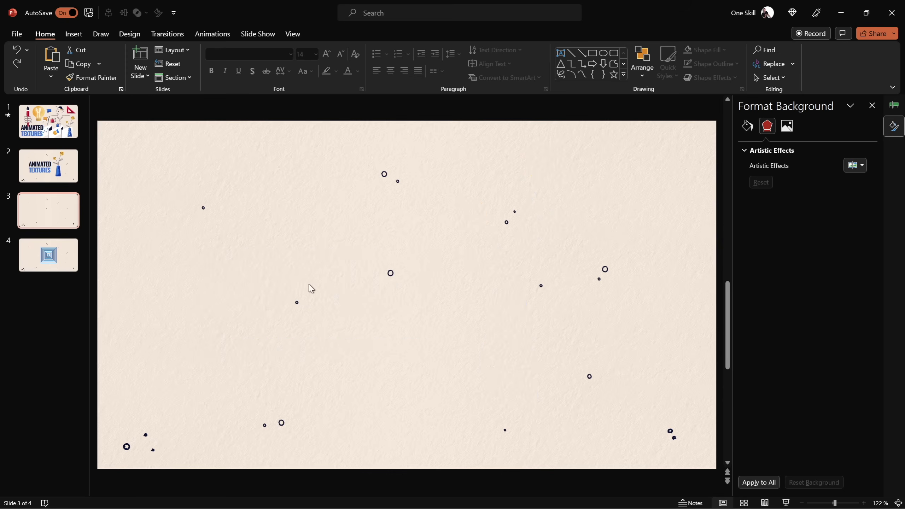
click(74, 34)
click(177, 73)
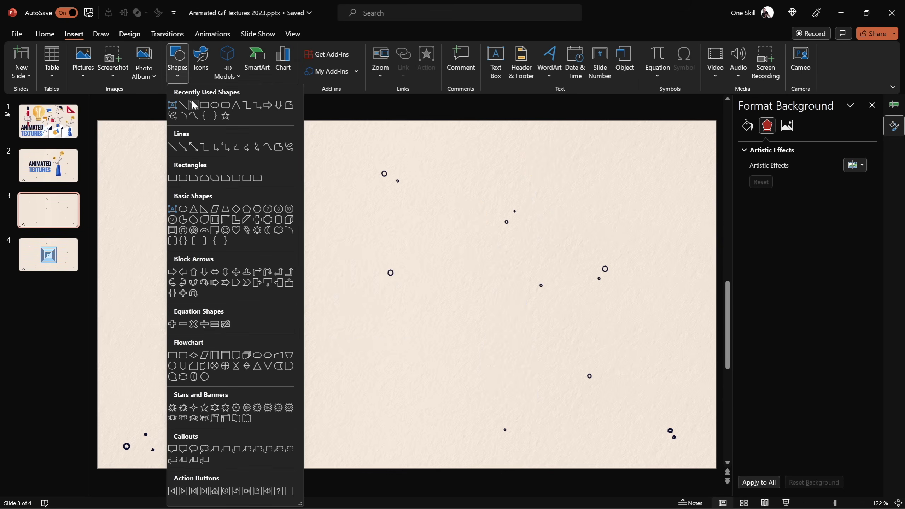
click(193, 104)
drag(394, 294, 407, 308)
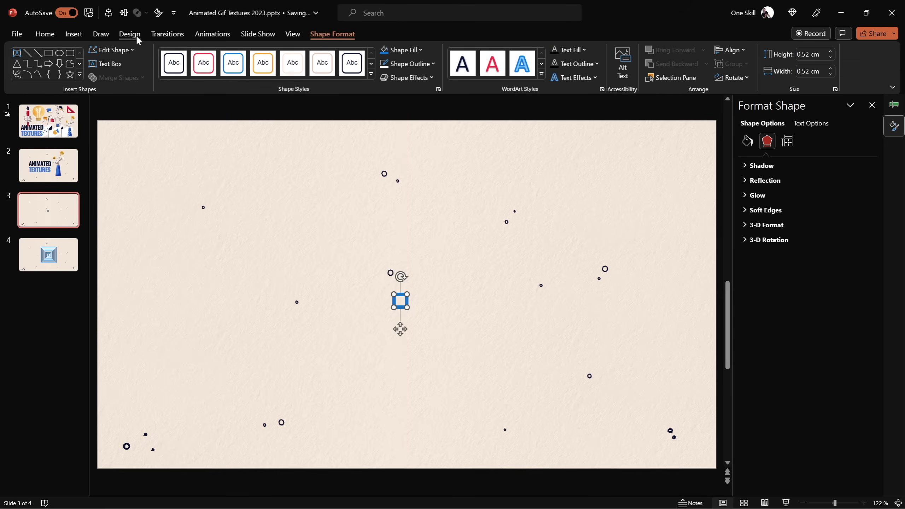
click(107, 14)
click(123, 13)
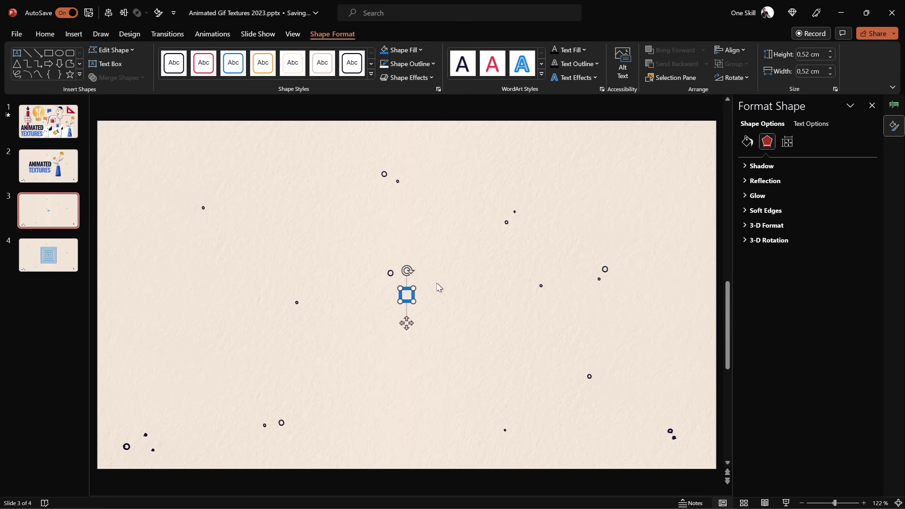
- Duplicate the small square, enlarge the copy to about 1.07 cm and centre it around the first one
key(ctrl+d)
drag(416, 329, 437, 292)
click(107, 12)
click(124, 12)
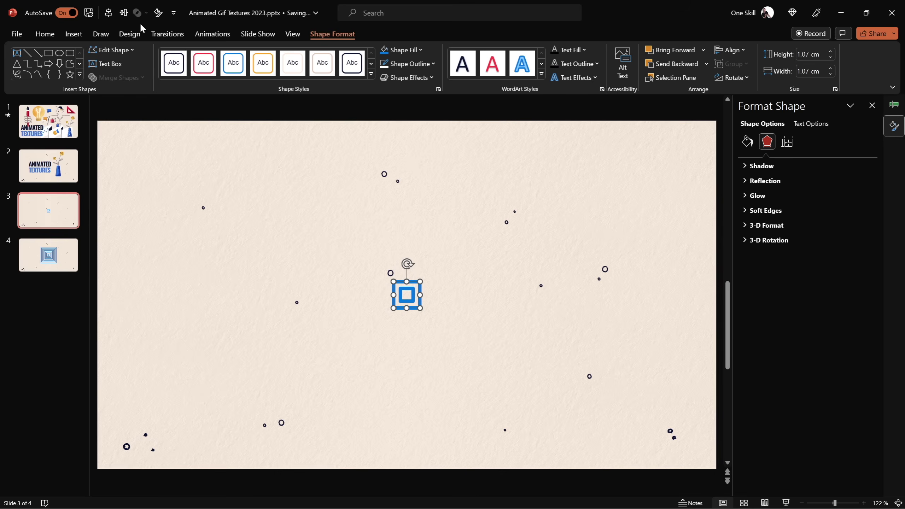
- Duplicate the second square, enlarge the copy to about 1.64 cm and centre it as the third concentric square
key(ctrl+d)
drag(412, 274, 427, 260)
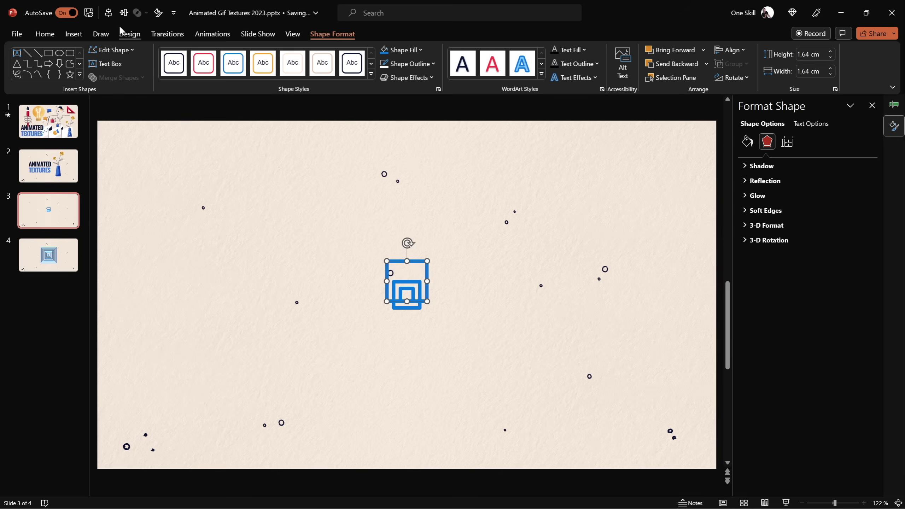
click(108, 13)
click(124, 13)
click(495, 292)
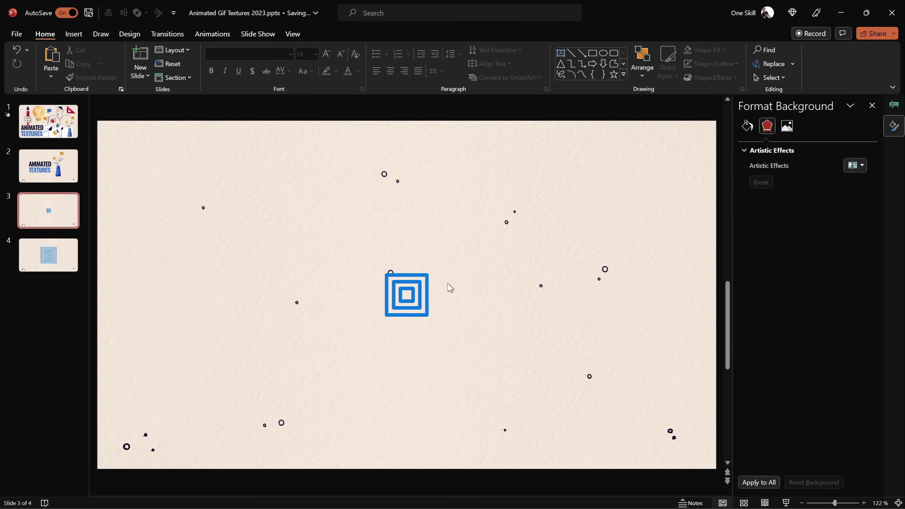
- Group all the blue concentric squares on slide 4 into one object
click(61, 251)
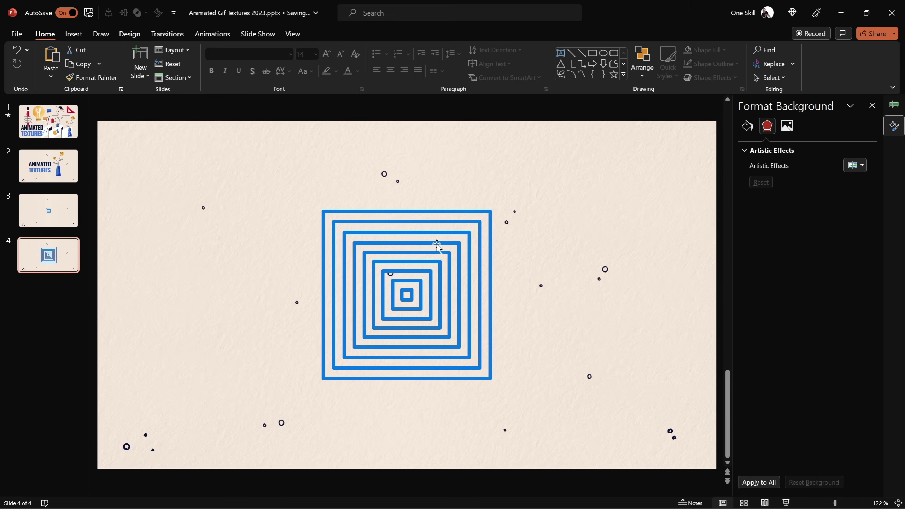
drag(540, 180, 286, 430)
key(ctrl+g)
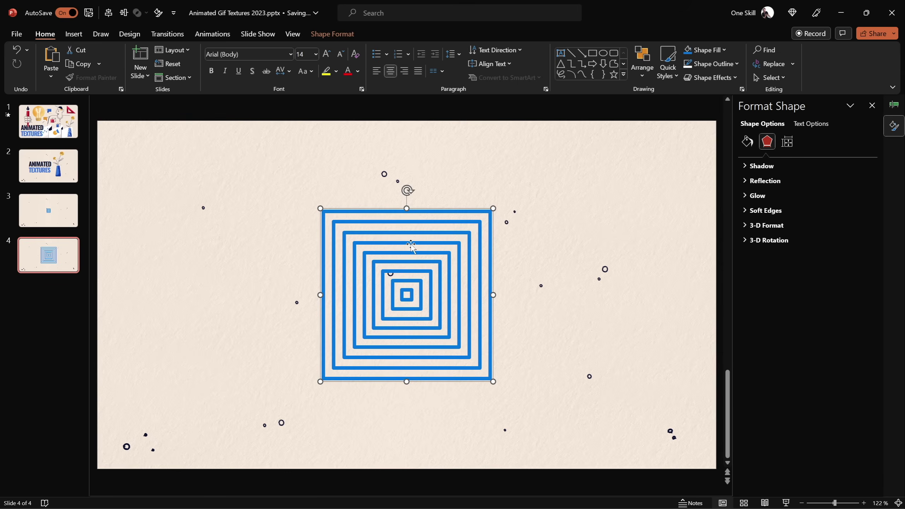
- Apply the Spin emphasis animation to the grouped squares with a Quarter Spin amount
click(214, 37)
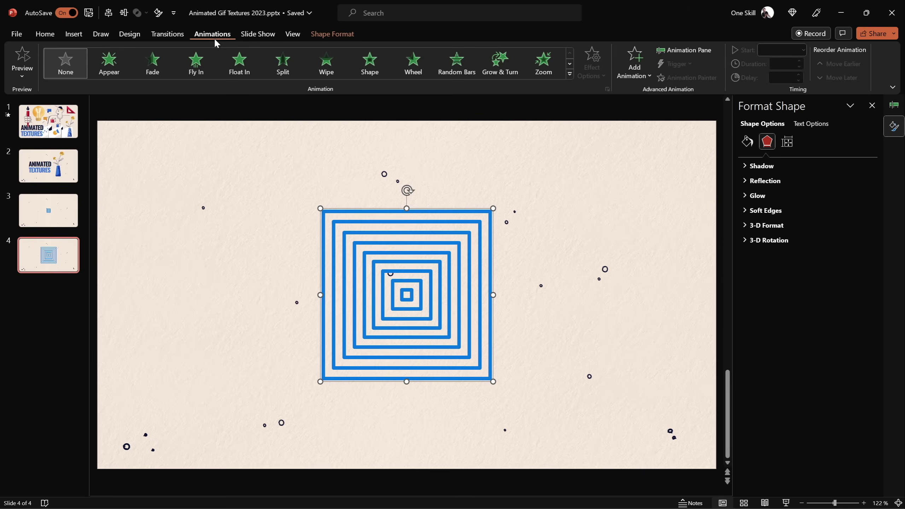
click(569, 75)
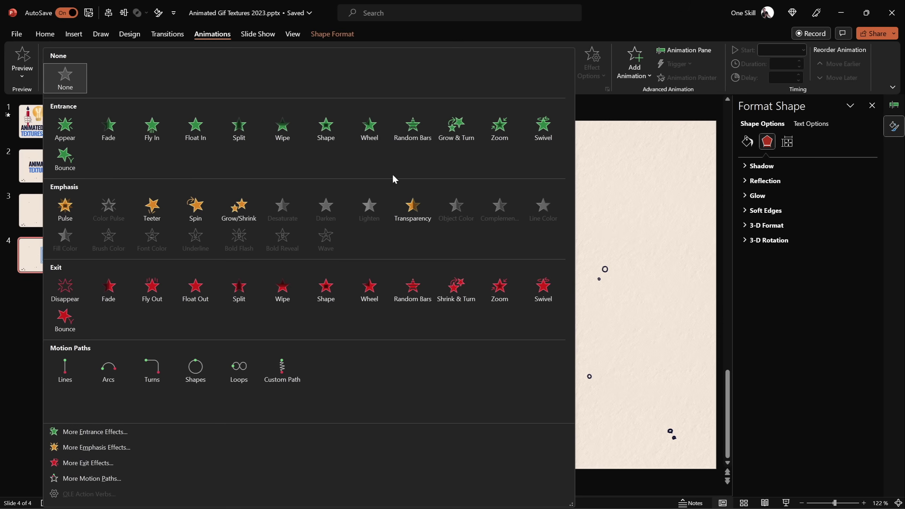
click(195, 210)
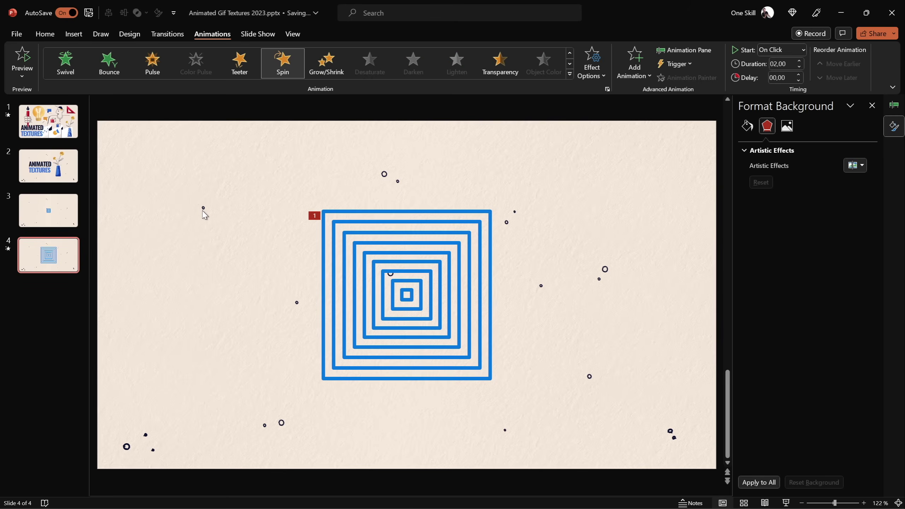
click(592, 75)
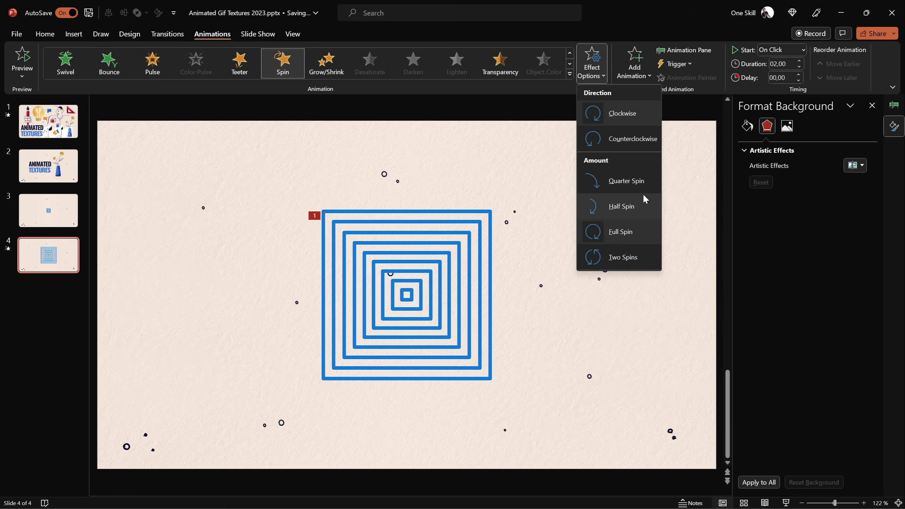
click(644, 182)
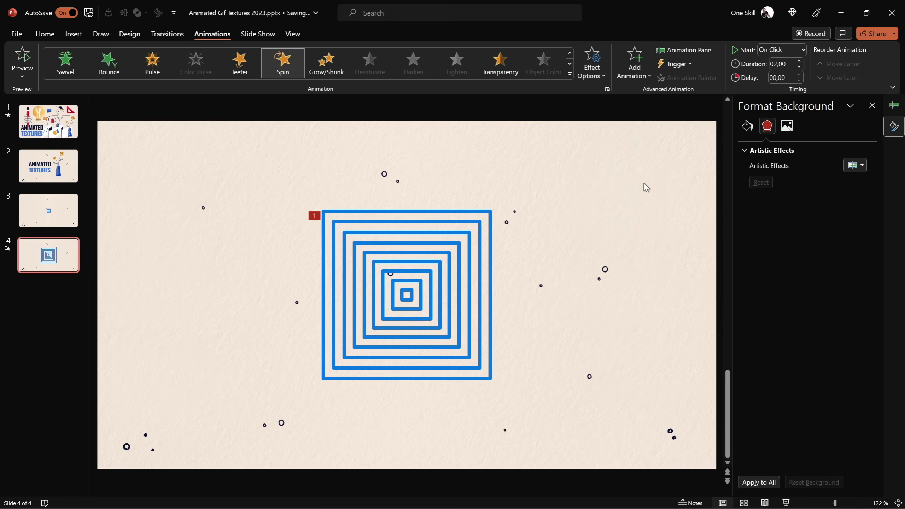
- Show the Animation Pane and set the Spin animation to start With Previous
click(692, 49)
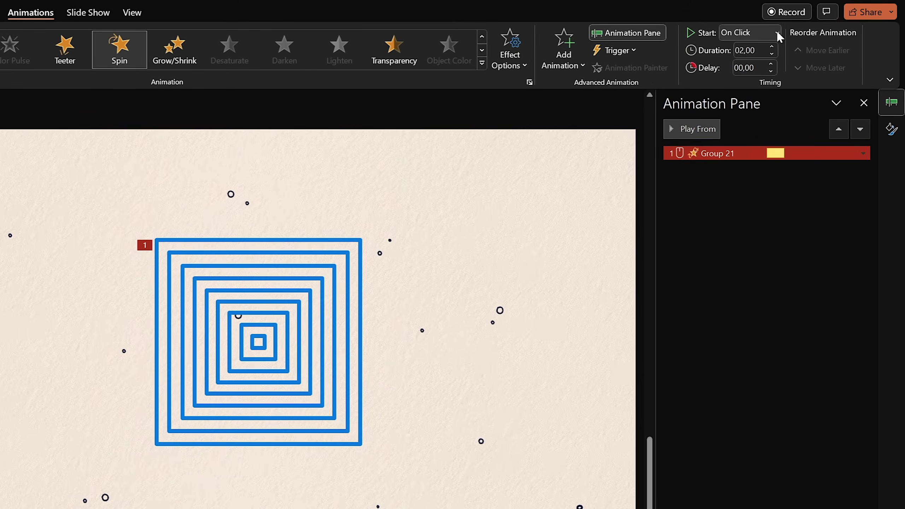
click(776, 31)
click(761, 65)
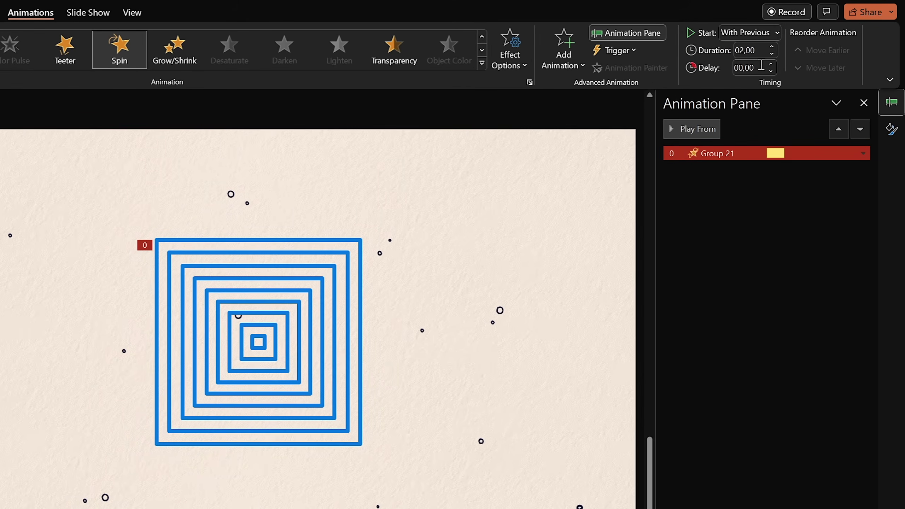
- Give the Spin animation a smooth start and smooth end of 1 second with auto-reverse, and preview it
double_click(711, 154)
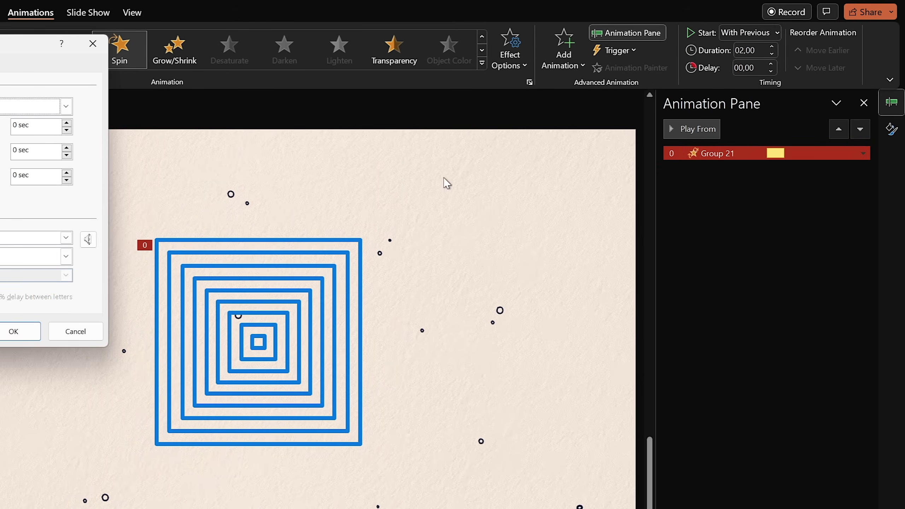
drag(23, 53, 533, 164)
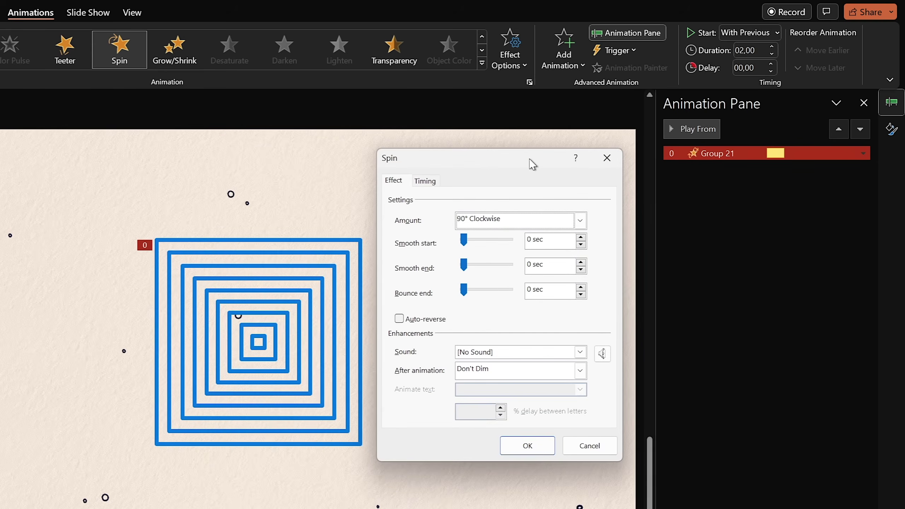
click(553, 238)
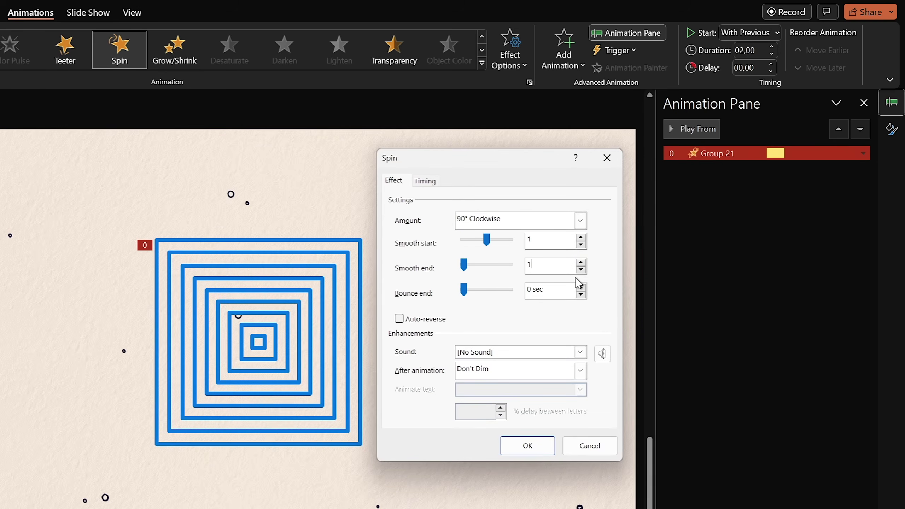
key(Tab)
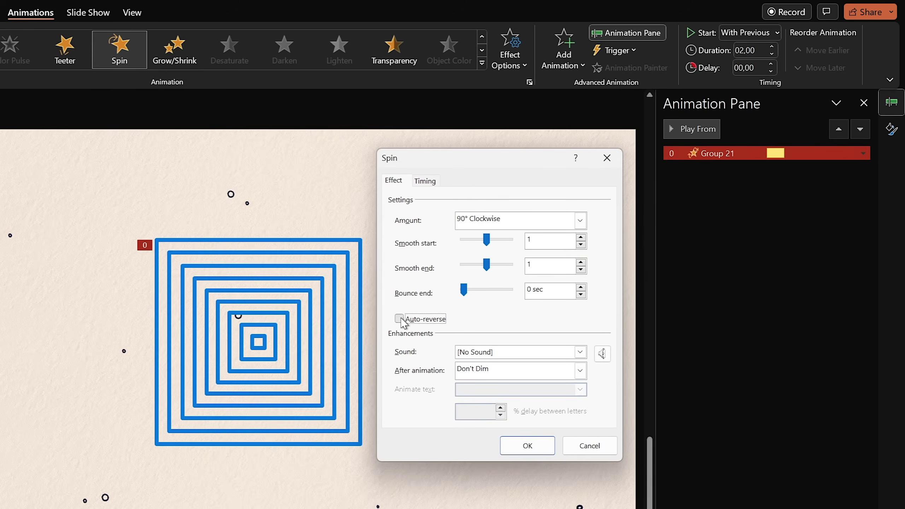
click(527, 445)
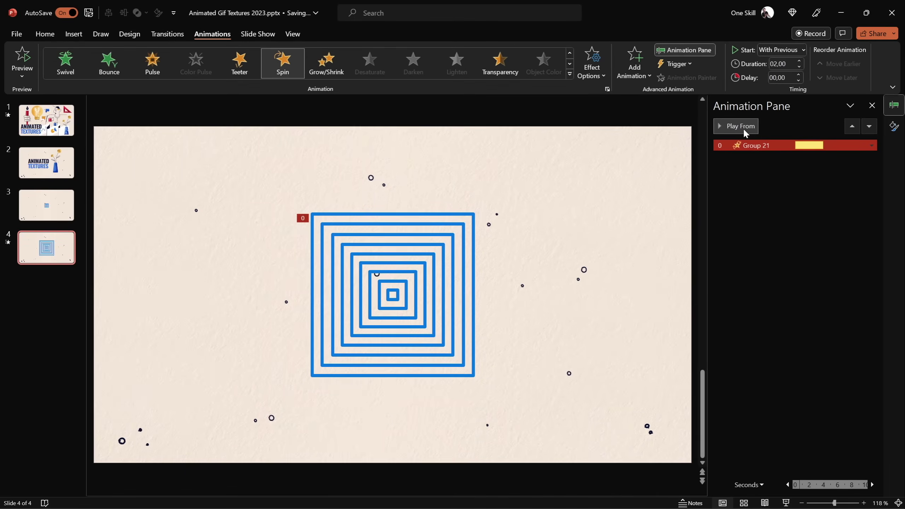
click(741, 126)
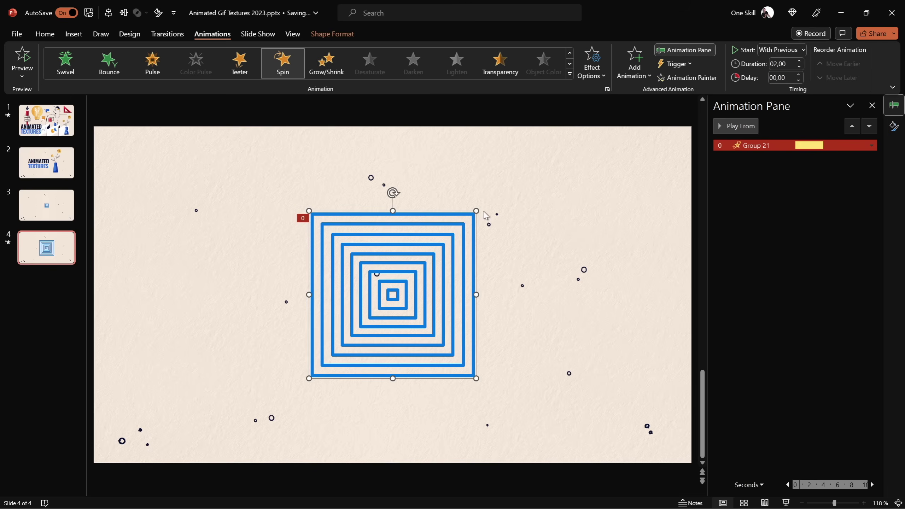
- Add a second emphasis animation, Grow/Shrink, to the grouped squares and set it to start With Previous
click(634, 66)
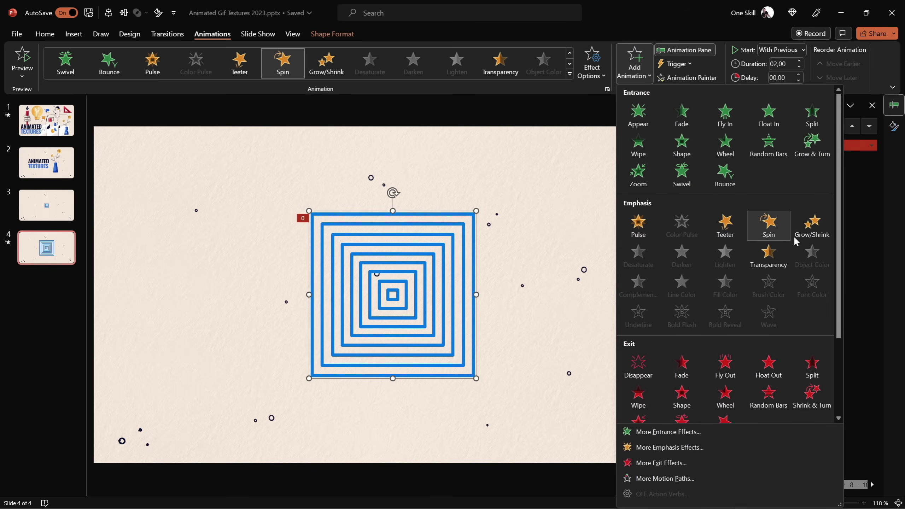
click(816, 224)
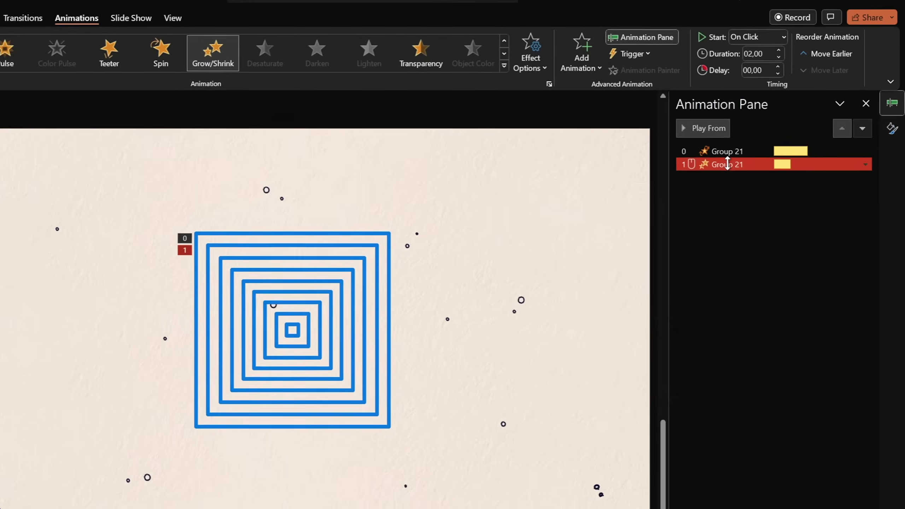
click(783, 37)
click(743, 66)
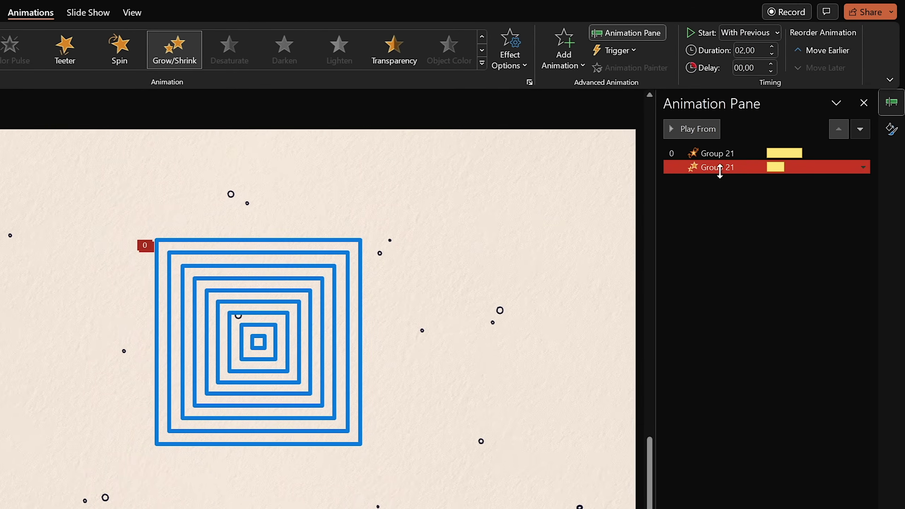
- Set the Grow/Shrink animation's size to a custom 130% in both directions
double_click(719, 168)
drag(514, 158, 498, 152)
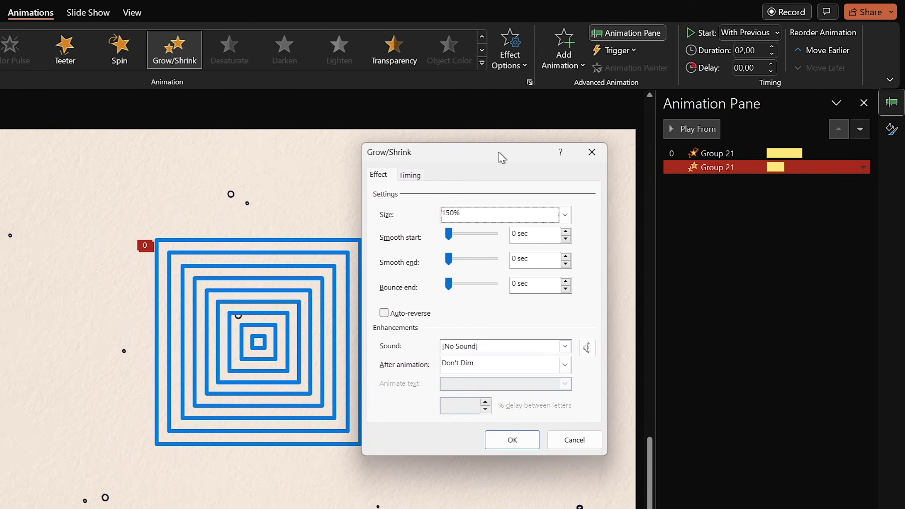
click(523, 219)
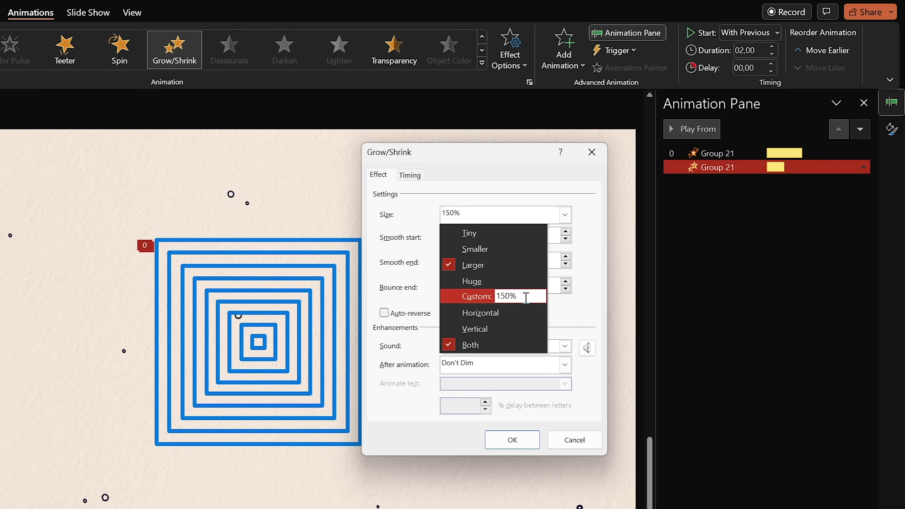
text(130)
key(Down)
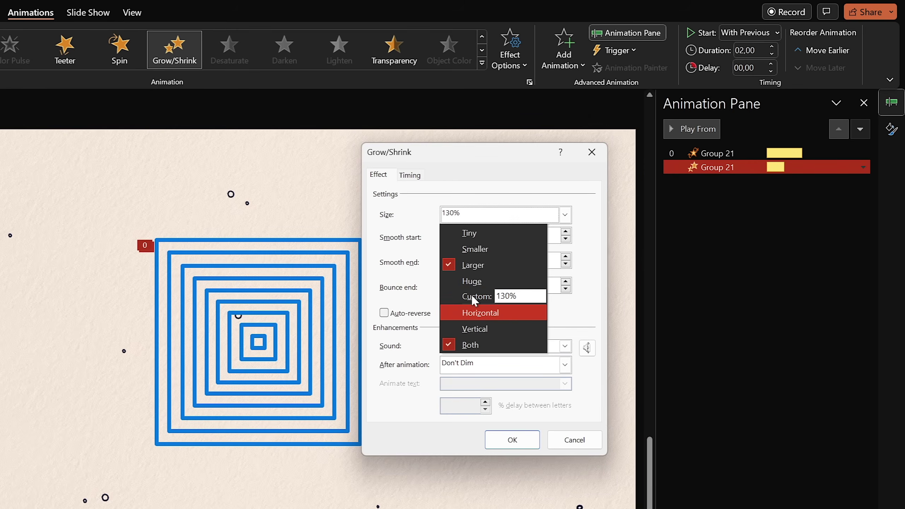
key(Return)
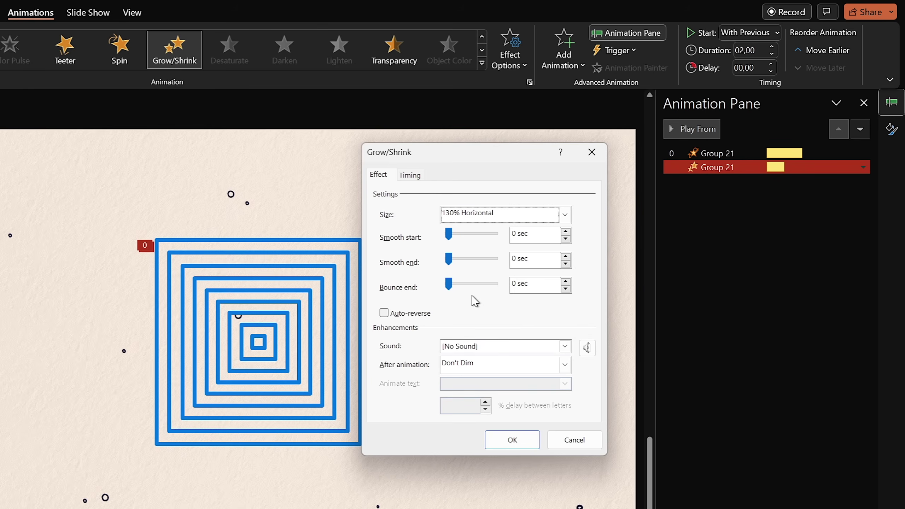
click(567, 220)
click(485, 347)
- Give the Grow/Shrink animation a smooth start and smooth end of 1 second with auto-reverse, and preview both animations
drag(537, 236, 496, 234)
text(1)
key(Tab)
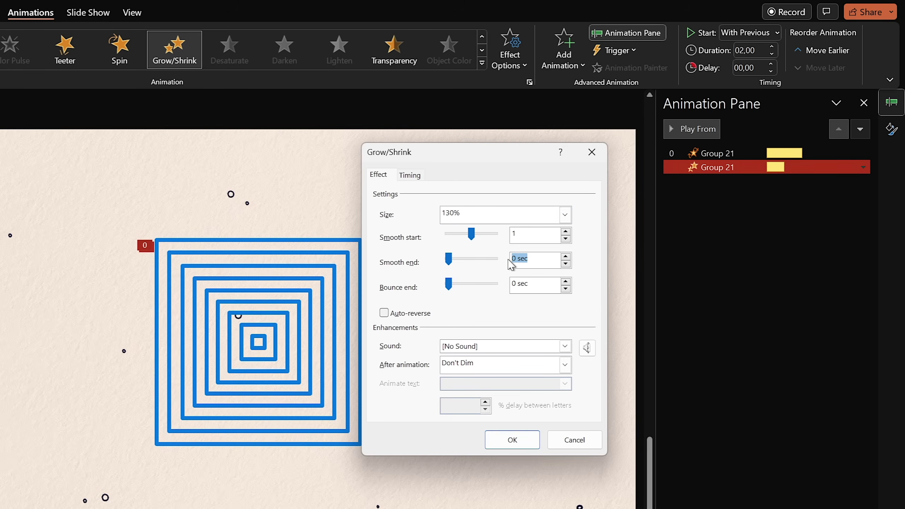
text(1)
key(Tab)
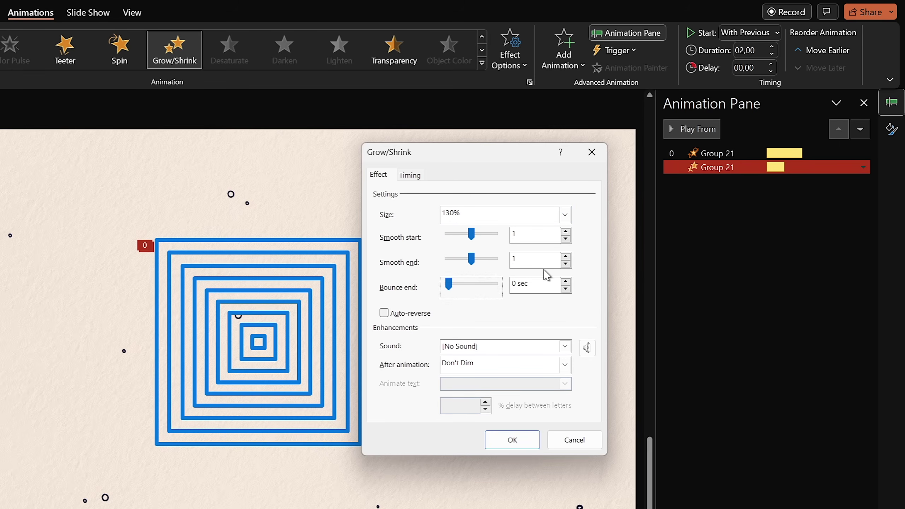
click(383, 316)
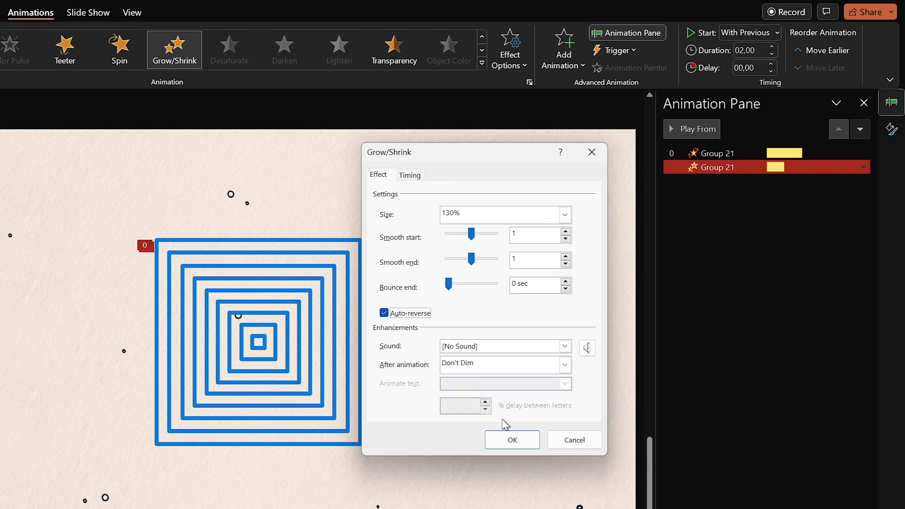
click(512, 441)
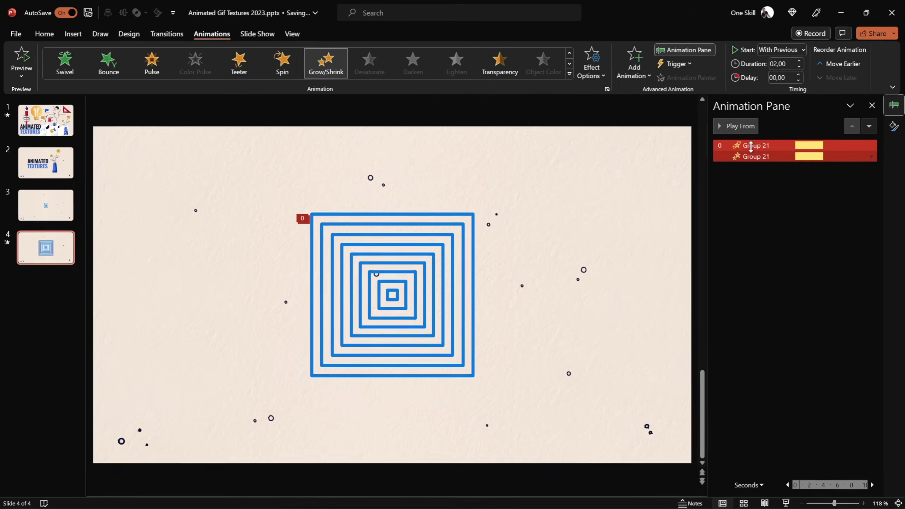
click(725, 151)
click(706, 135)
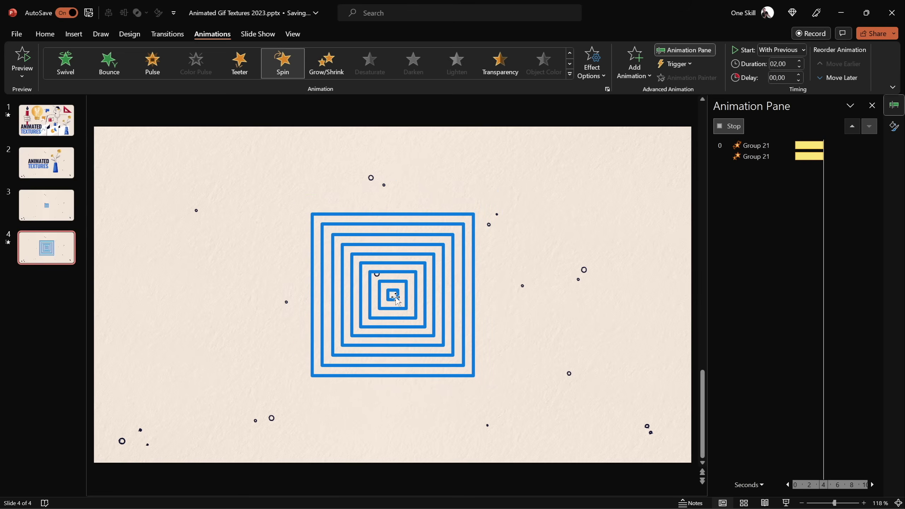
- Apply a wavy sketched style to the outlines of the grouped squares
click(413, 273)
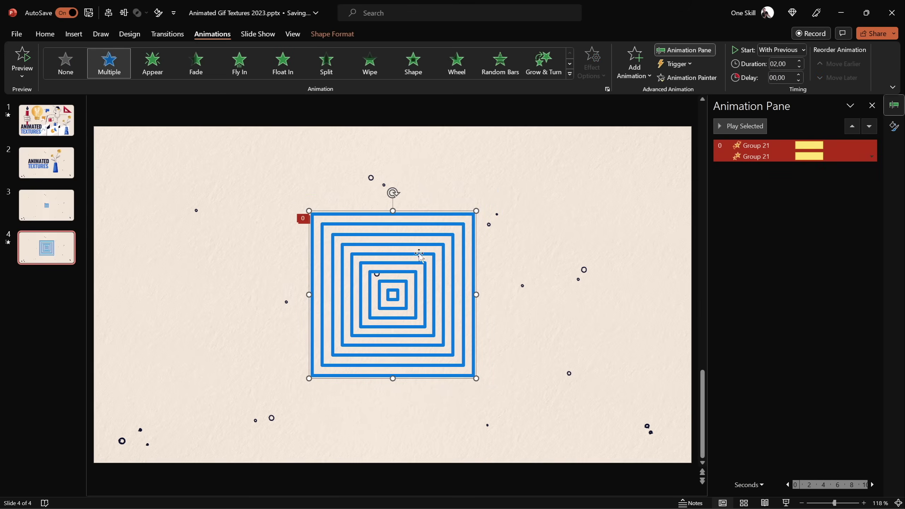
click(894, 126)
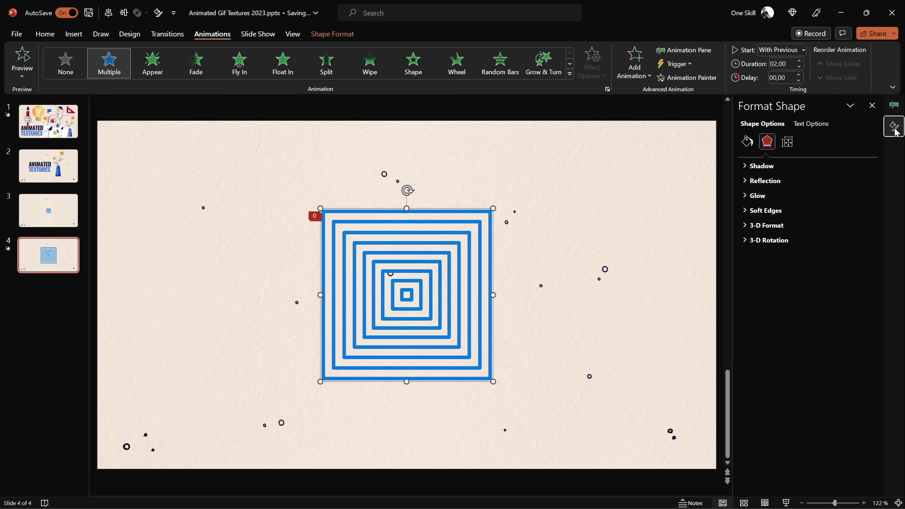
click(747, 142)
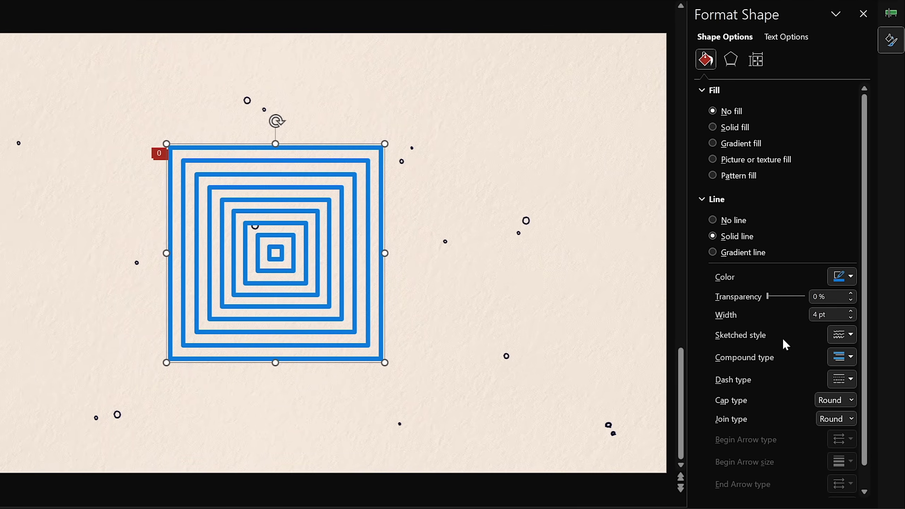
click(846, 334)
click(858, 406)
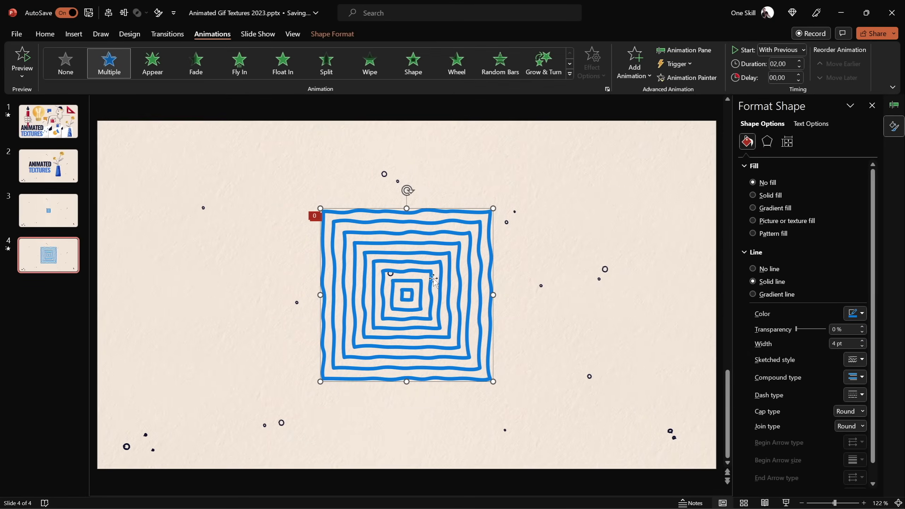
- Change the outline color of the grouped squares on slide 4 to white
click(61, 170)
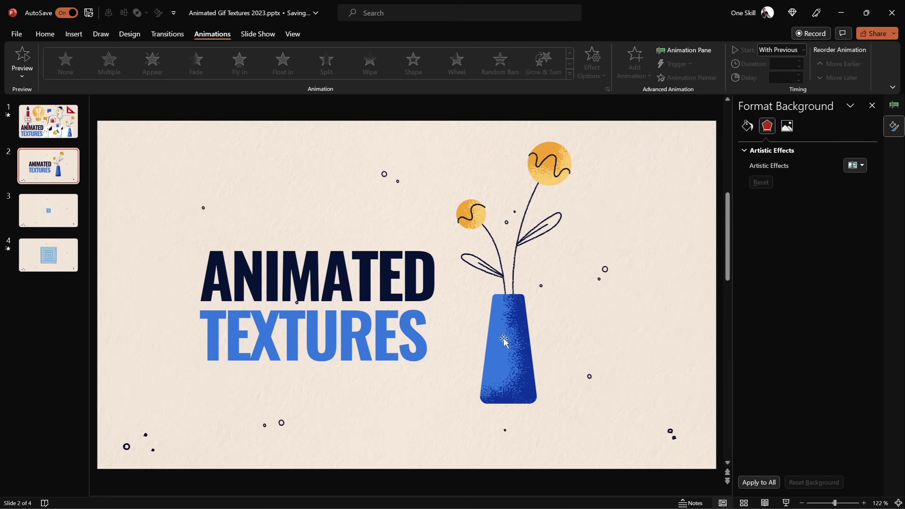
click(48, 255)
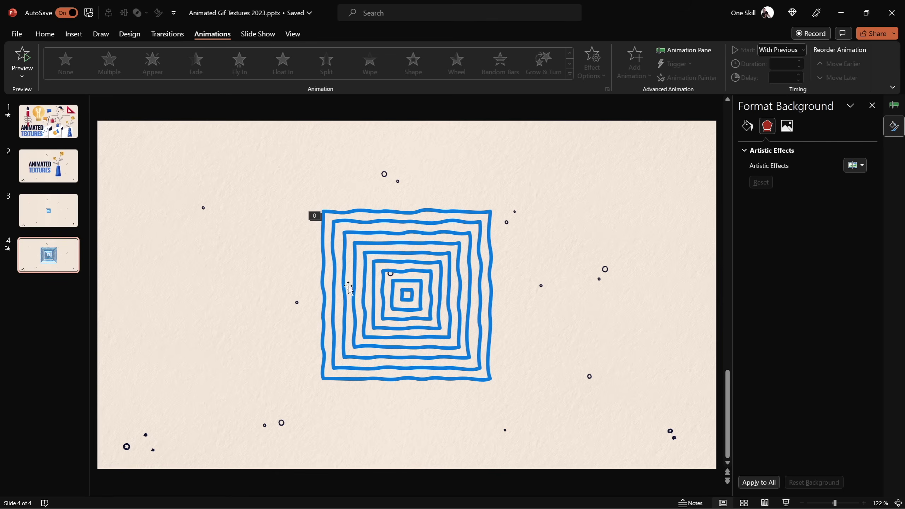
click(423, 282)
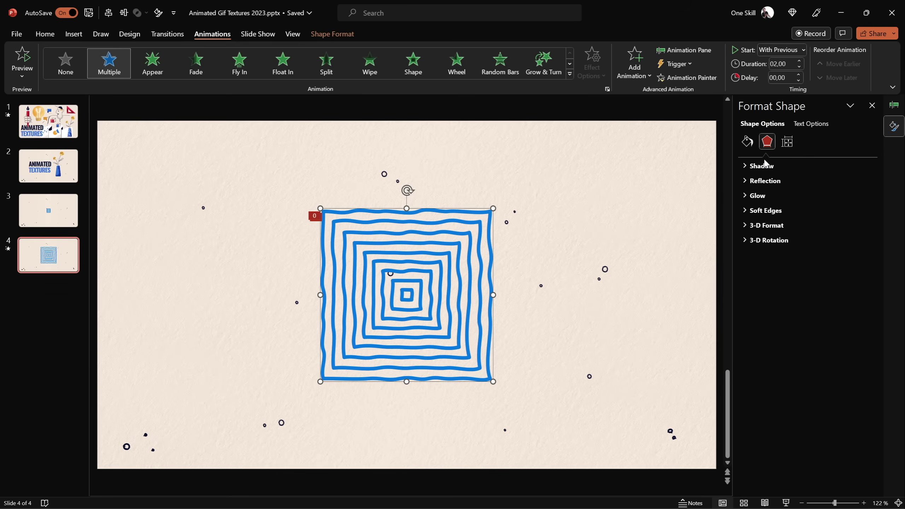
click(747, 141)
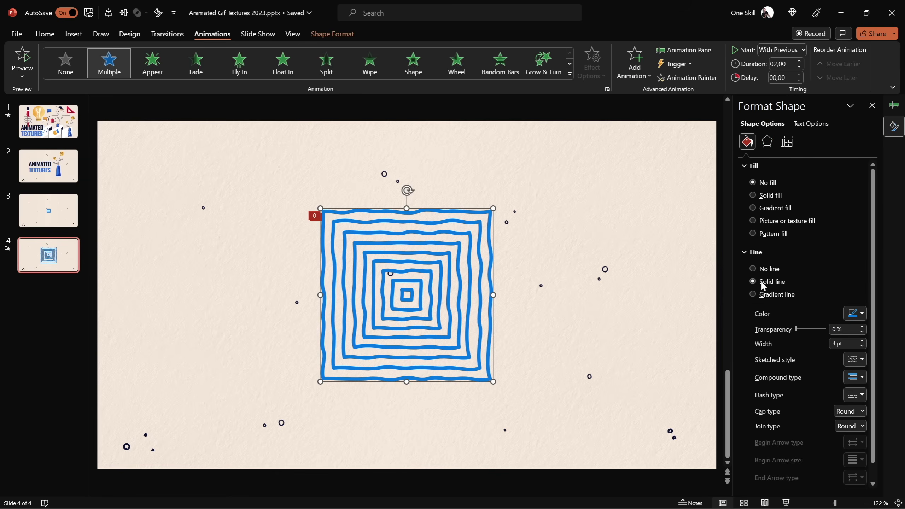
click(859, 313)
click(816, 341)
click(638, 292)
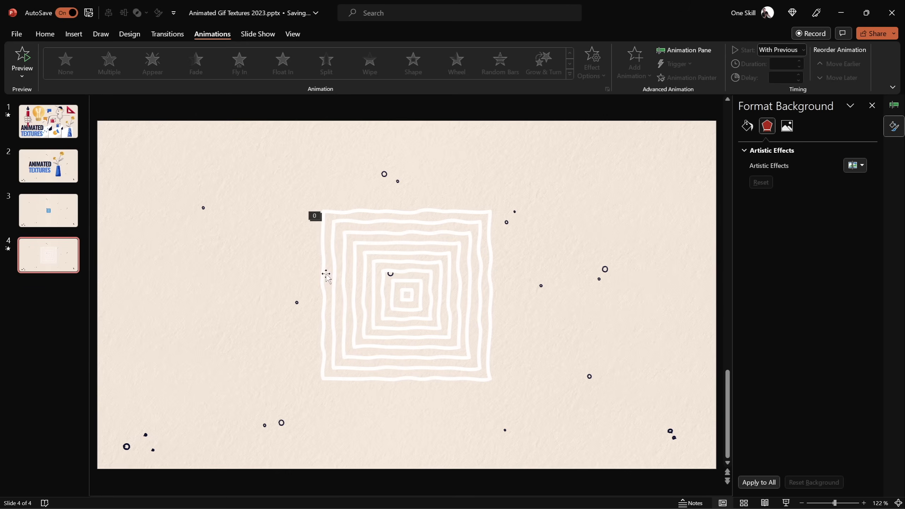
- Set up an animated GIF export of the presentation that covers only slides 4 to 4
click(39, 251)
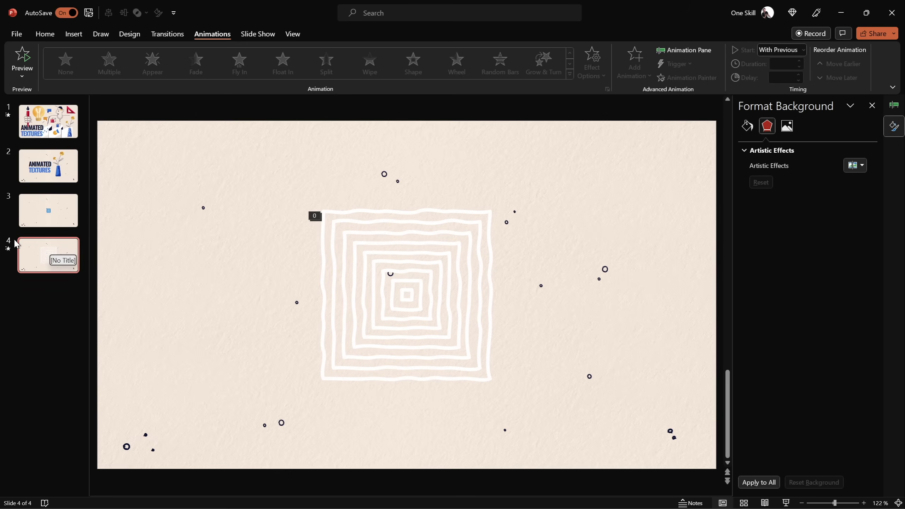
click(18, 35)
click(47, 218)
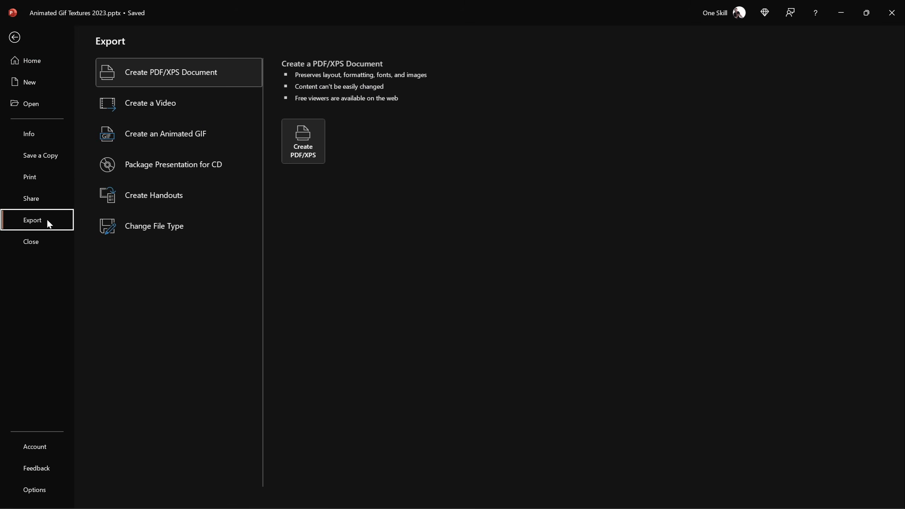
click(226, 133)
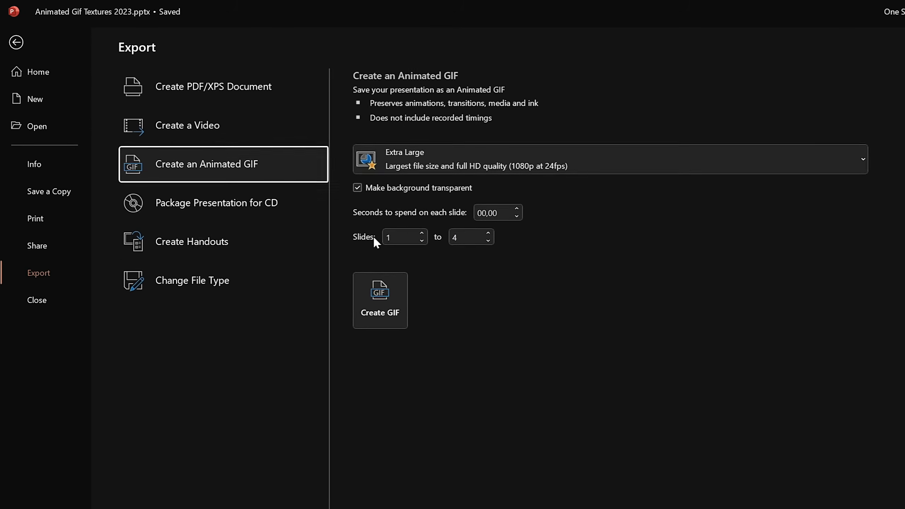
click(398, 237)
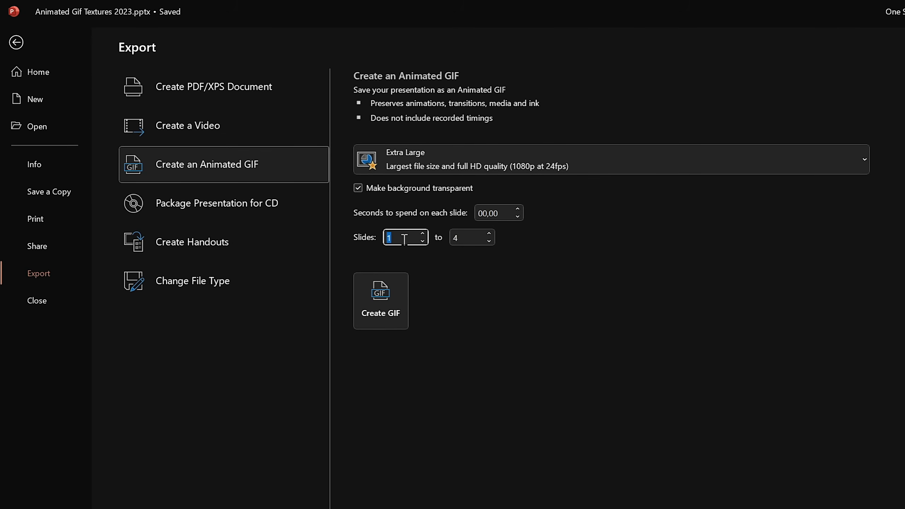
click(475, 245)
- Configure the GIF with 0 seconds per slide, a transparent background and Extra Large quality (1080p at 24fps)
click(506, 213)
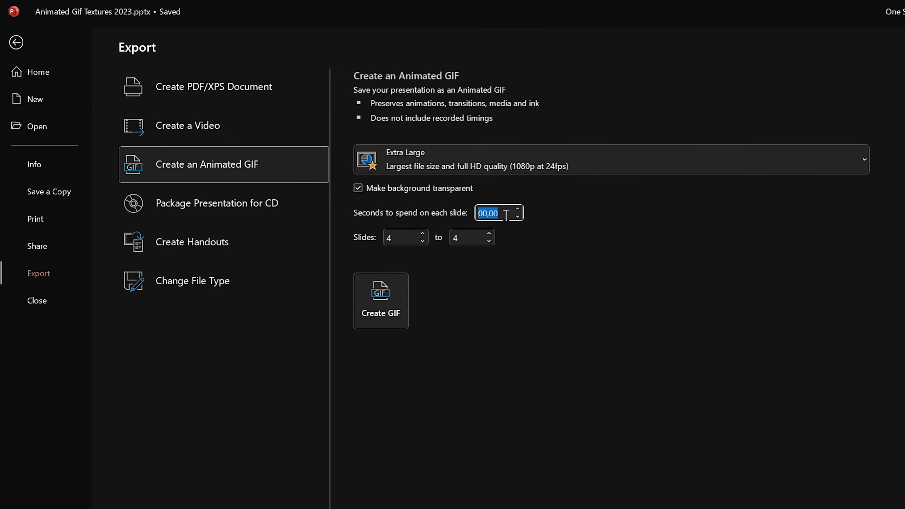
click(502, 214)
click(358, 189)
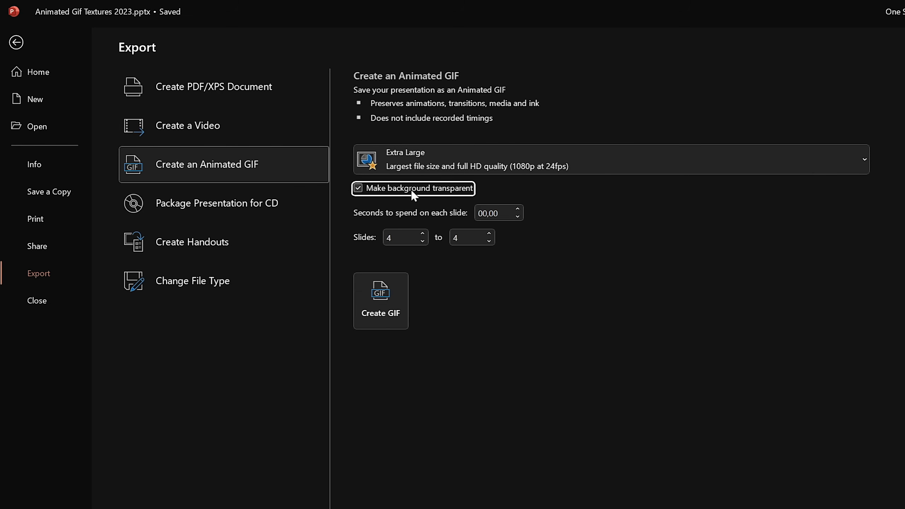
click(437, 166)
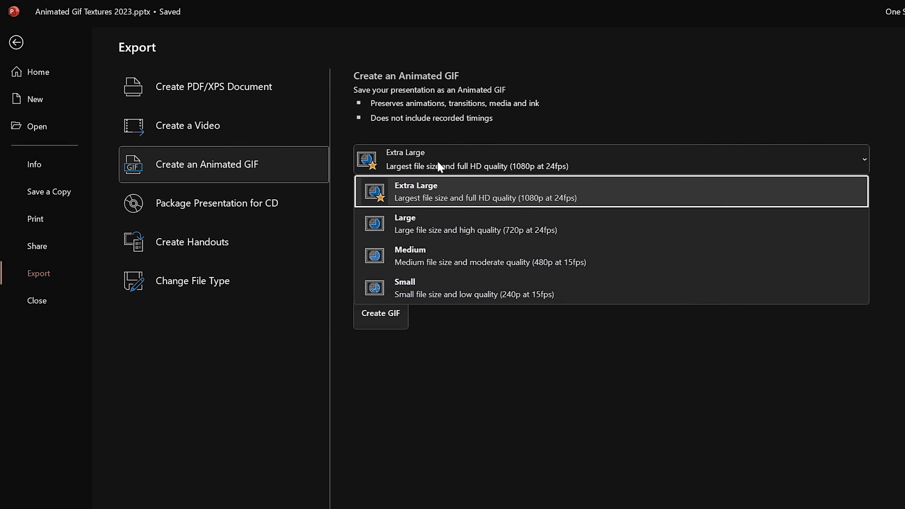
click(447, 184)
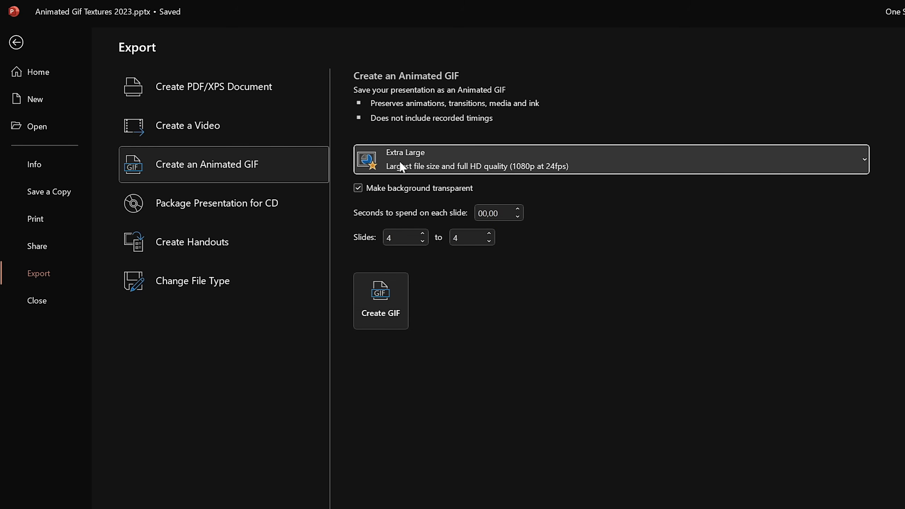
- Create the GIF as Animated Gif Textures 2023.gif in the Downloads folder and return to slide 2
click(380, 301)
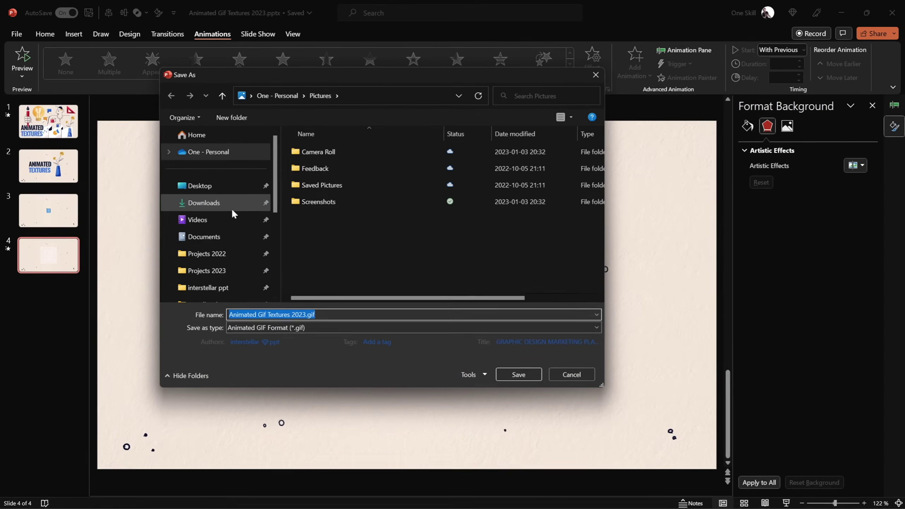
click(204, 203)
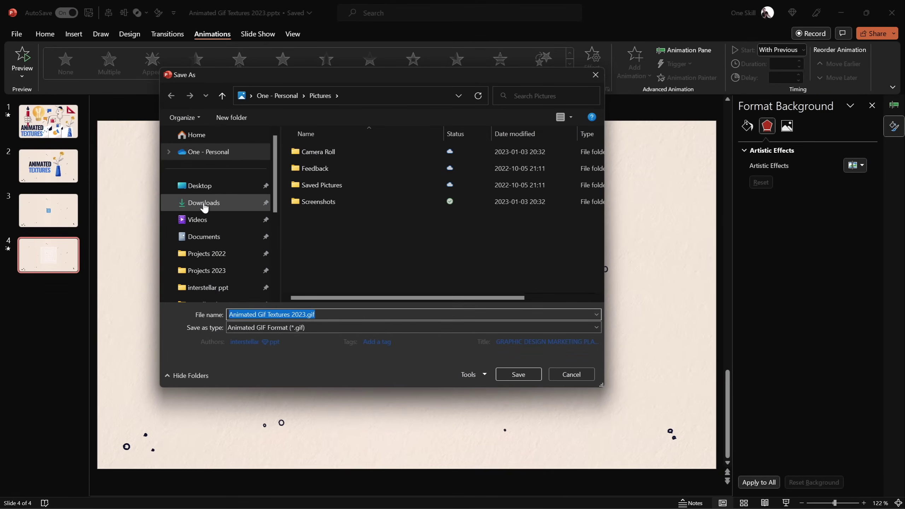
click(521, 374)
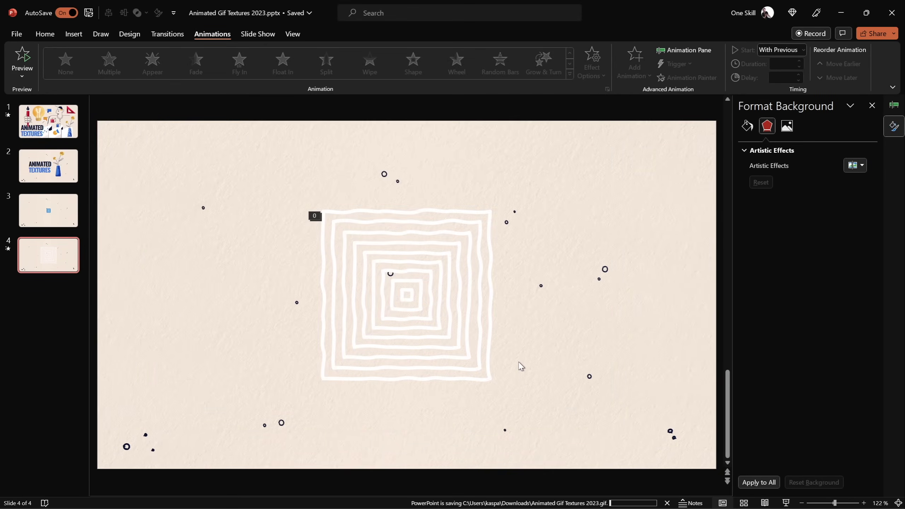
click(65, 175)
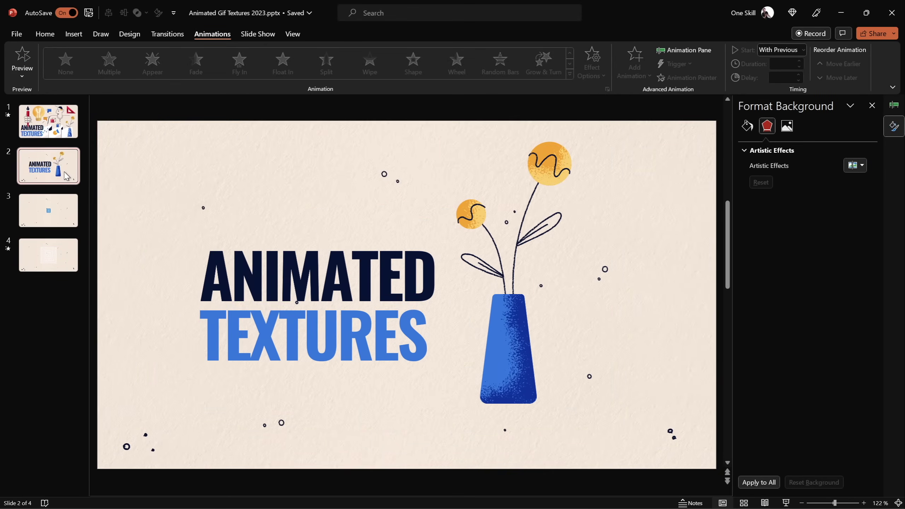
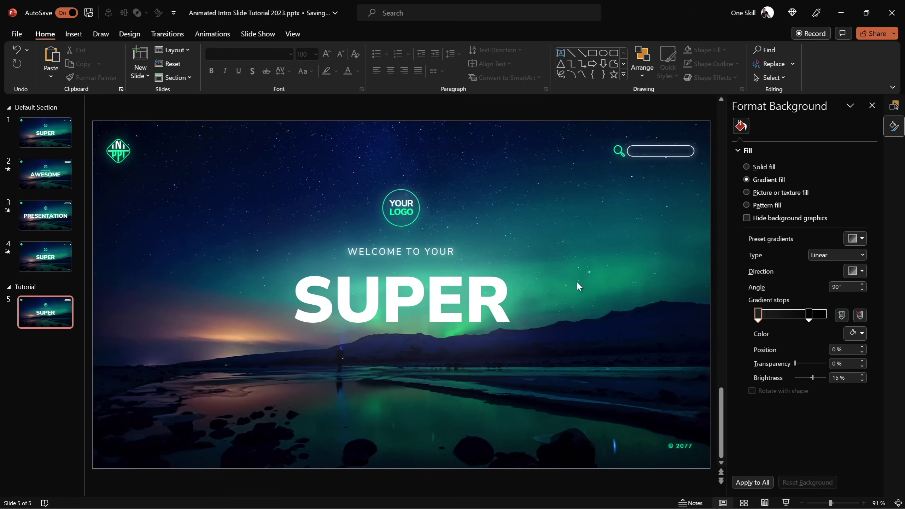
- Move the SUPER title toward the slide's lower right, examine its text shadow settings, and undo the move
click(473, 283)
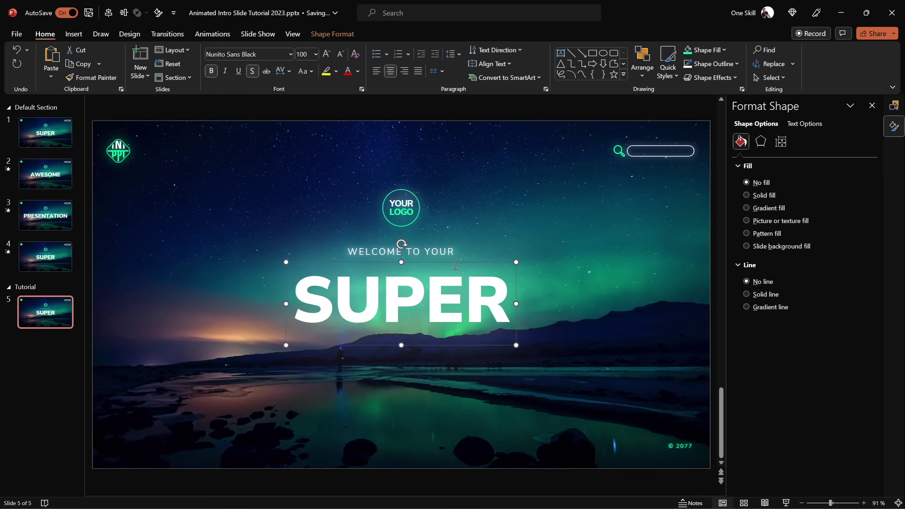
drag(455, 266, 580, 323)
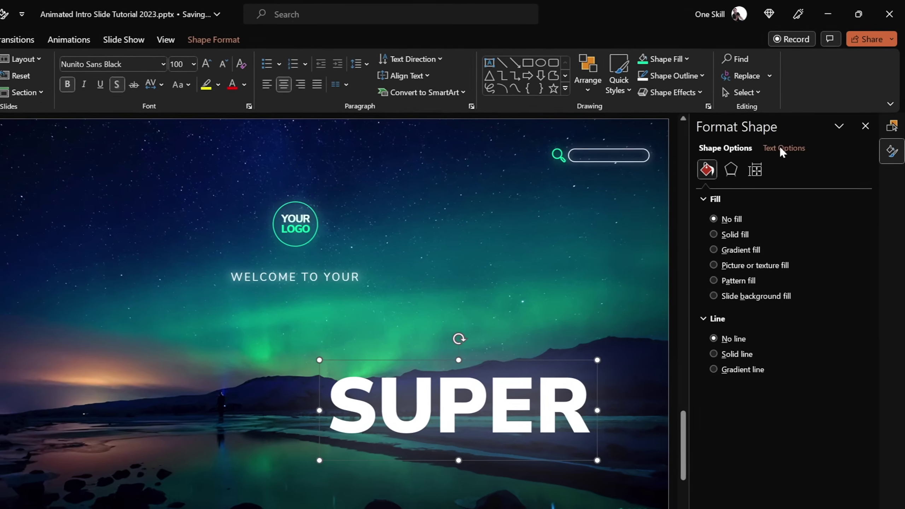
click(805, 123)
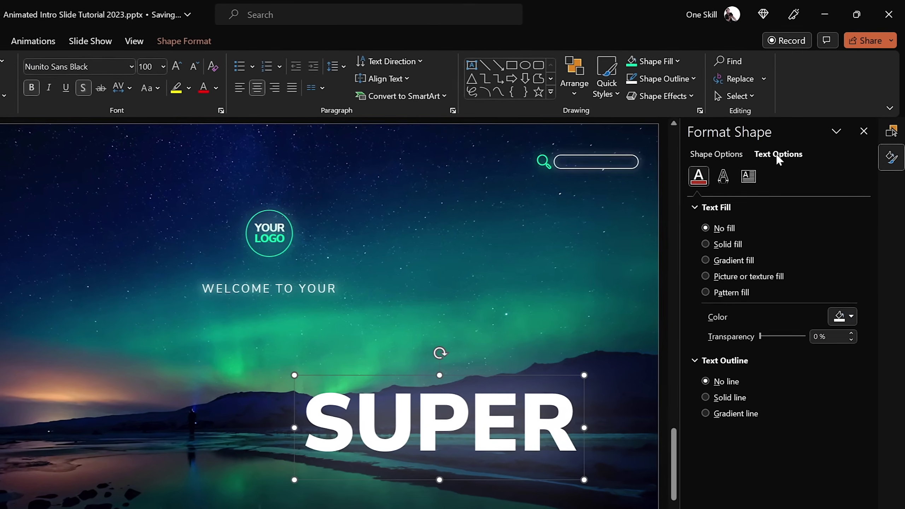
click(724, 178)
click(694, 208)
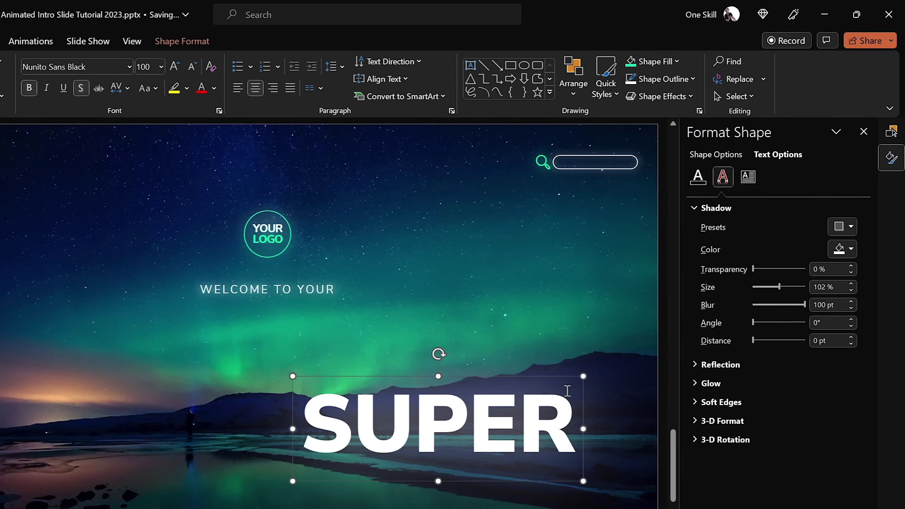
key(ctrl+z)
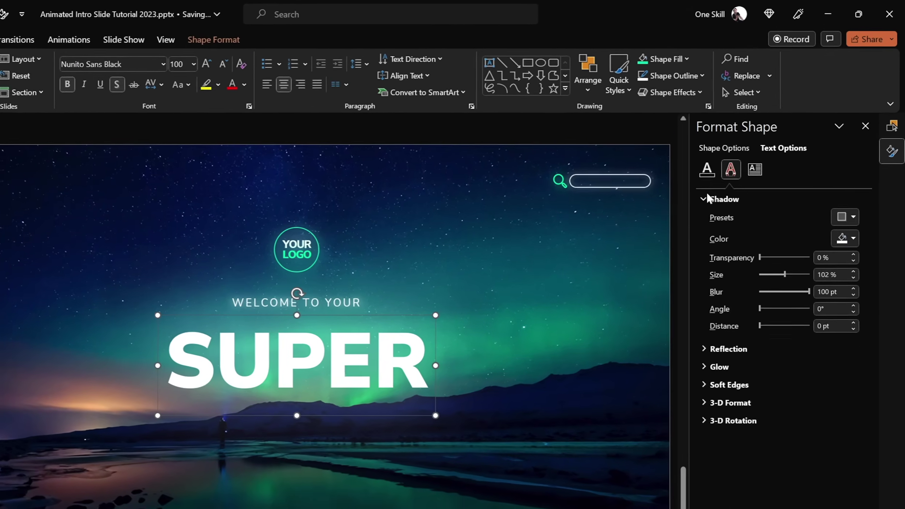
- Apply a backward-tilting 3-D rotation preset from the Perspective group to the SUPER title's text
click(750, 167)
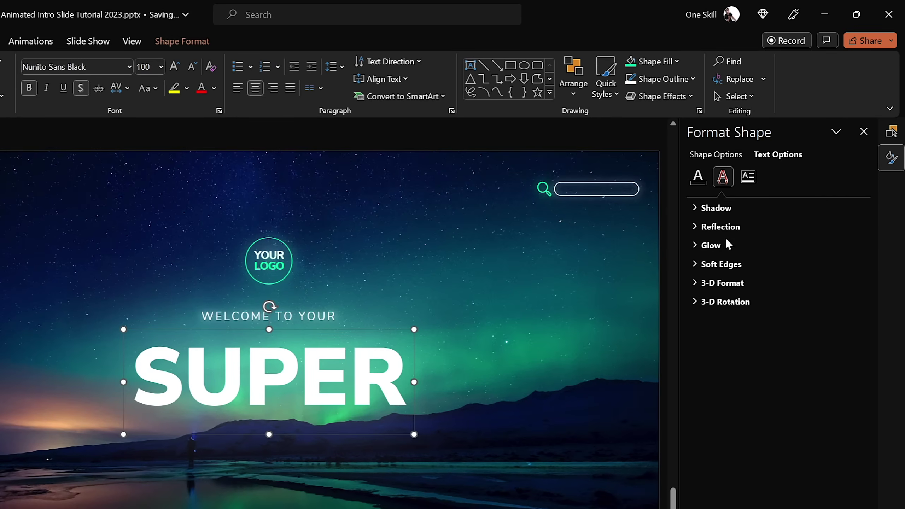
click(697, 302)
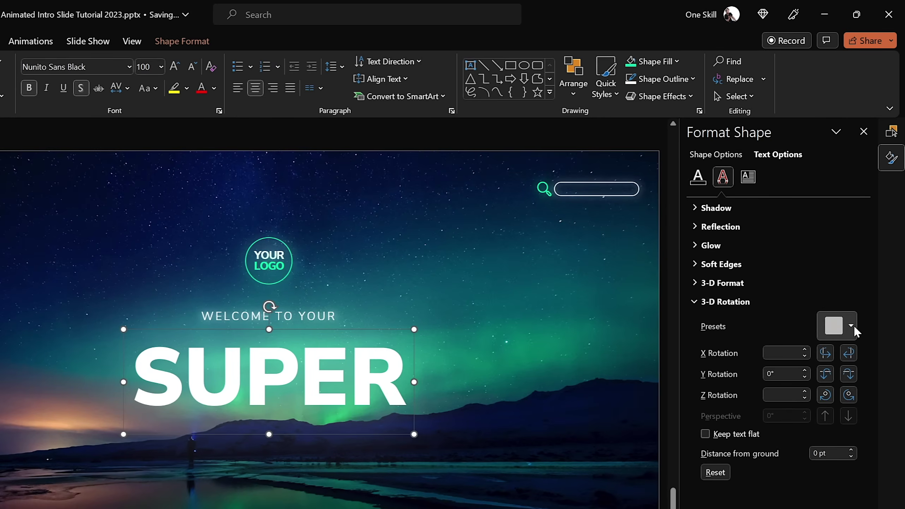
click(851, 325)
scroll(900, 253, down, 2)
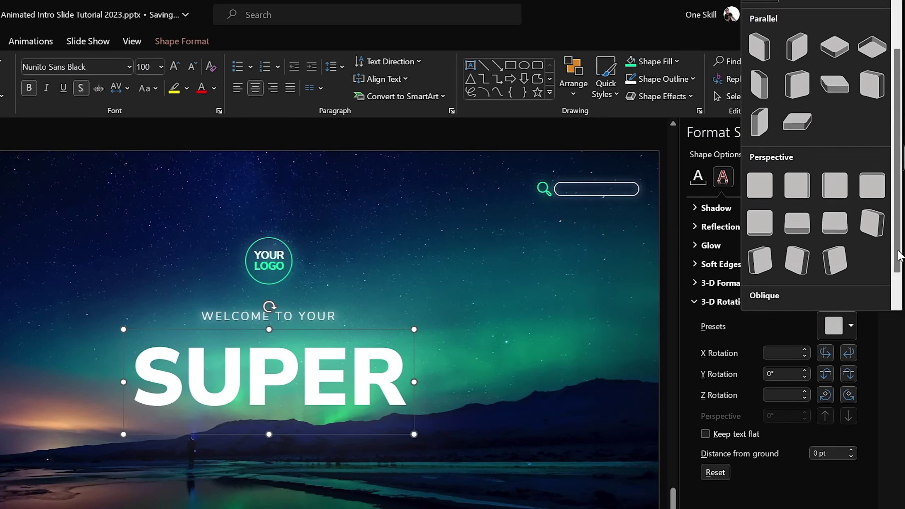
scroll(900, 254, down, 1)
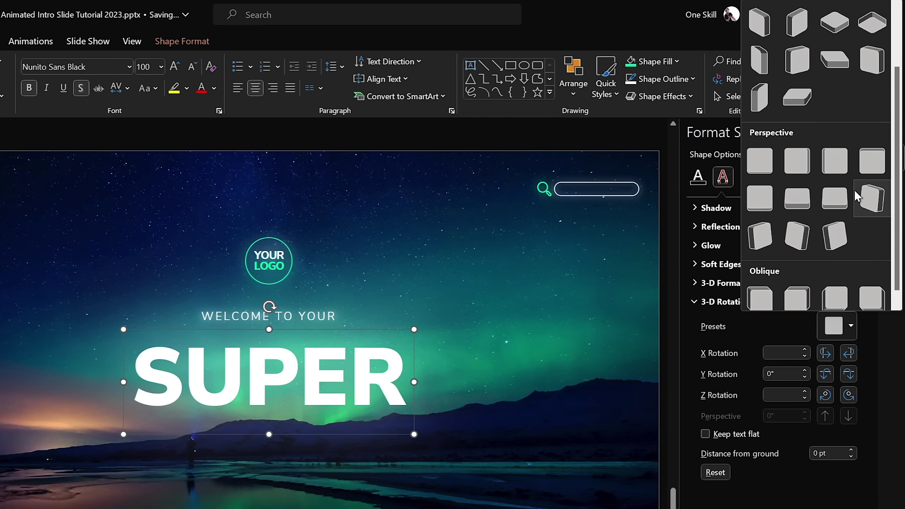
click(832, 197)
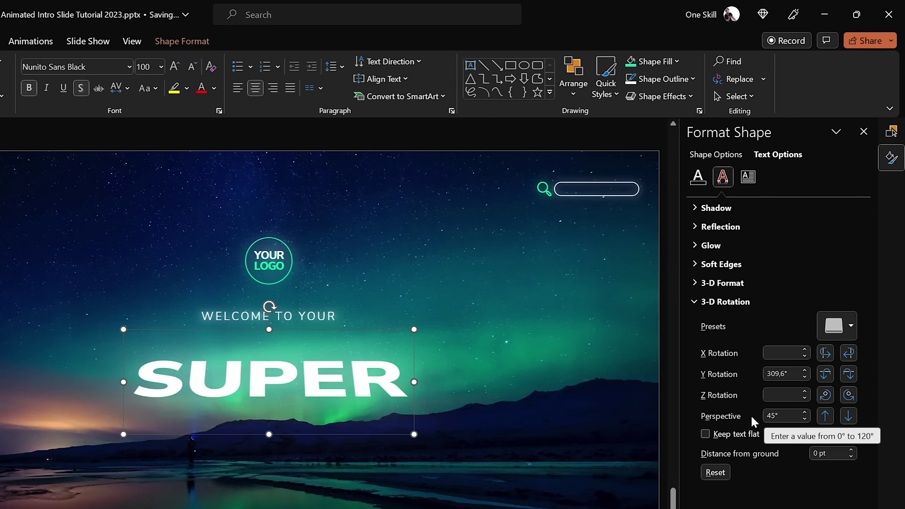
- Set the SUPER title text's 3-D perspective to 120° and its Y rotation to 0°
drag(790, 415, 761, 420)
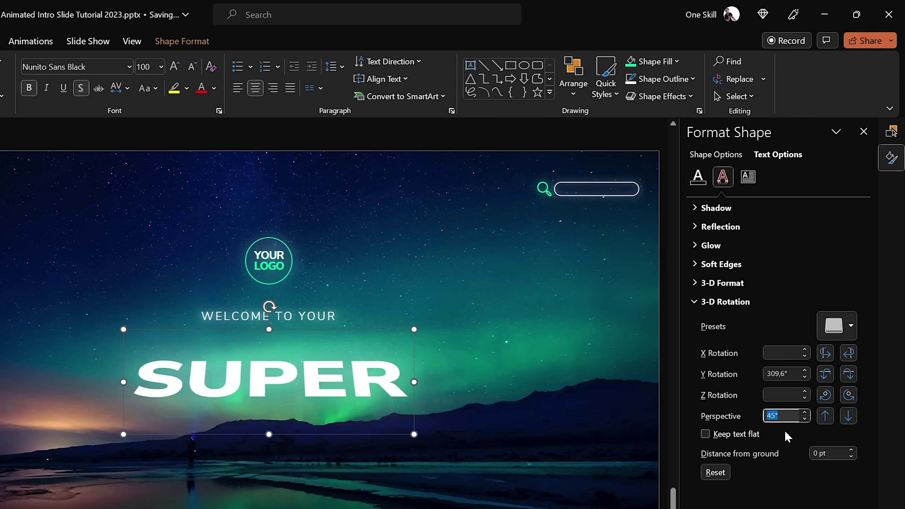
text(120)
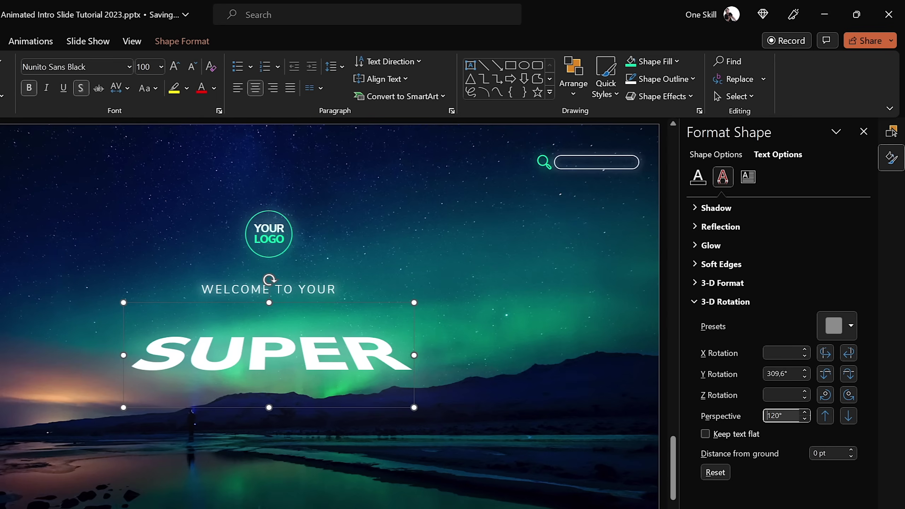
double_click(804, 416)
click(796, 379)
key(ctrl+a)
text(0)
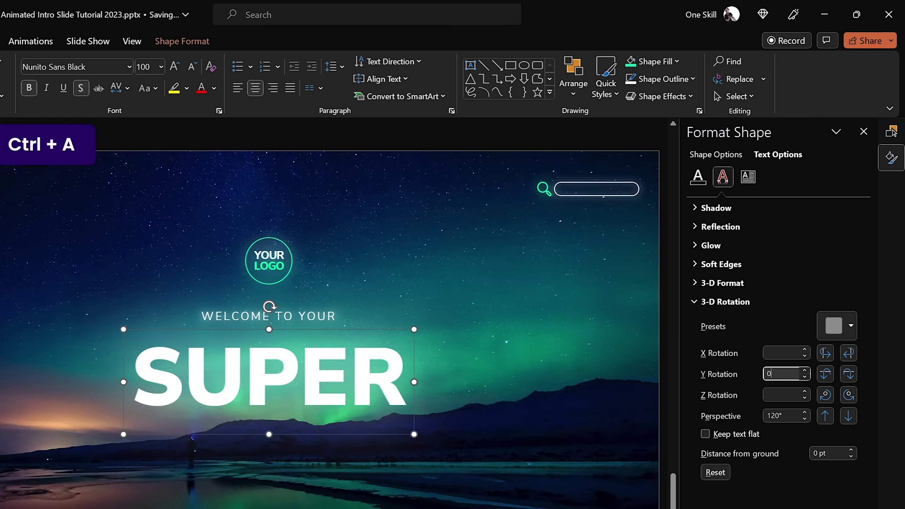
click(549, 363)
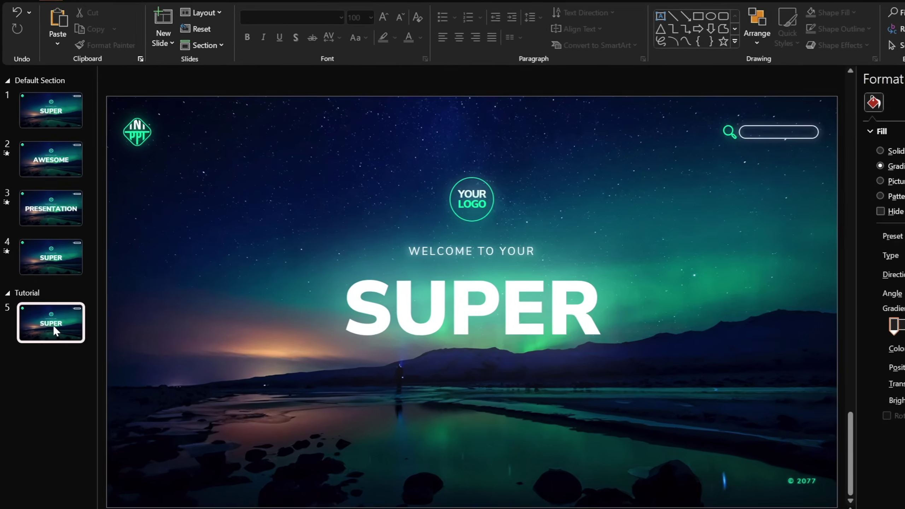
- Duplicate slide 5 and replace the SUPER title on the new slide with AWESOME
right_click(45, 315)
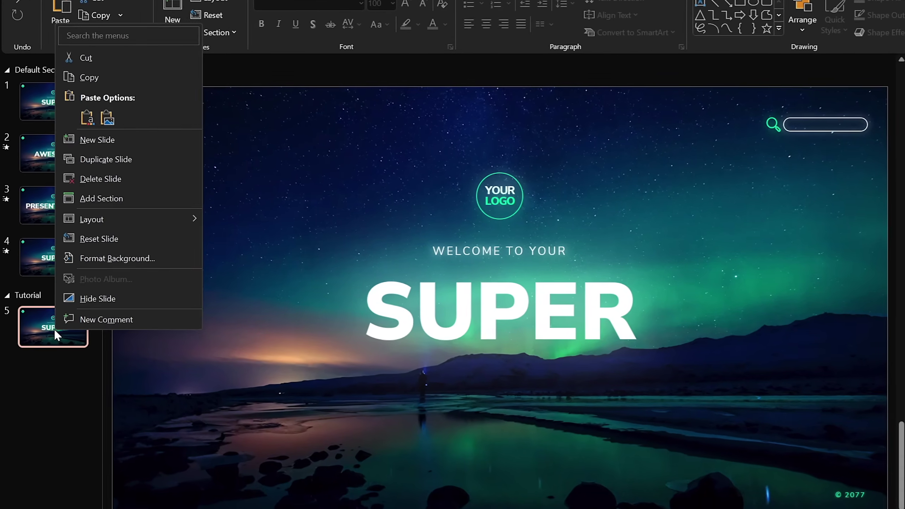
click(159, 159)
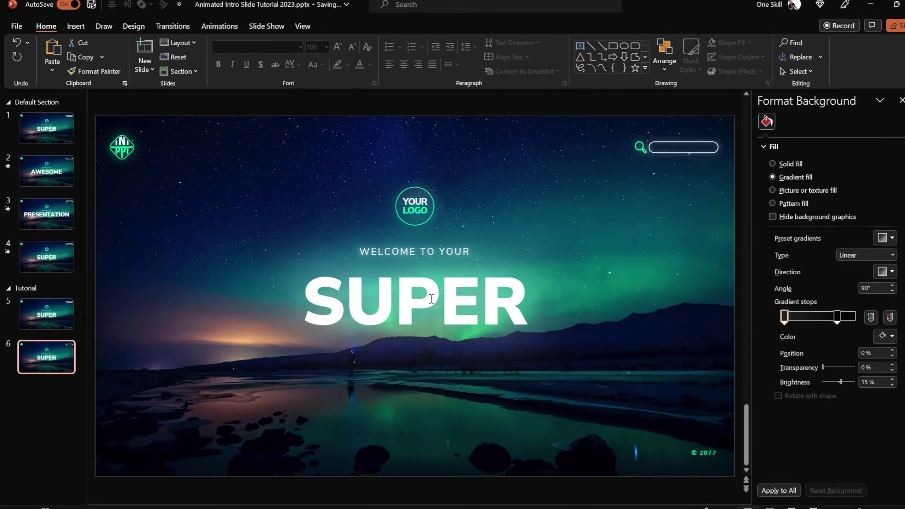
click(522, 307)
key(ctrl+a)
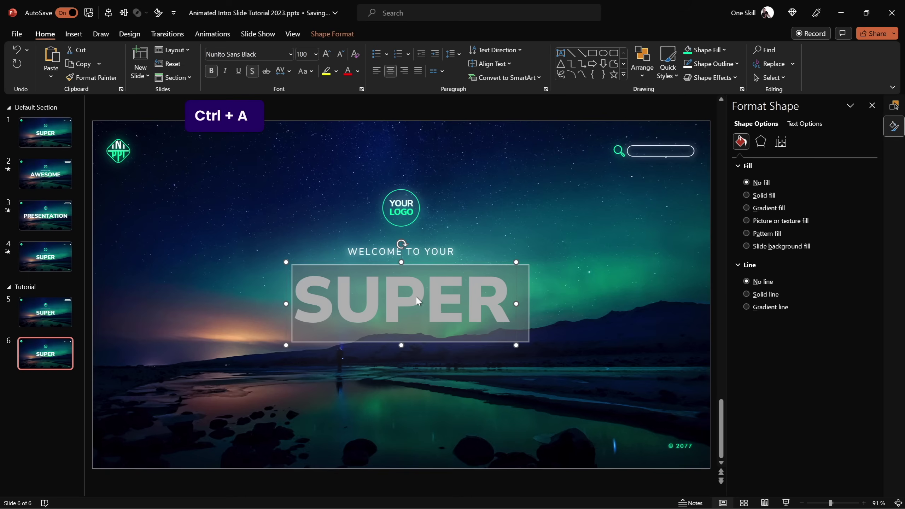
text(AWESOME)
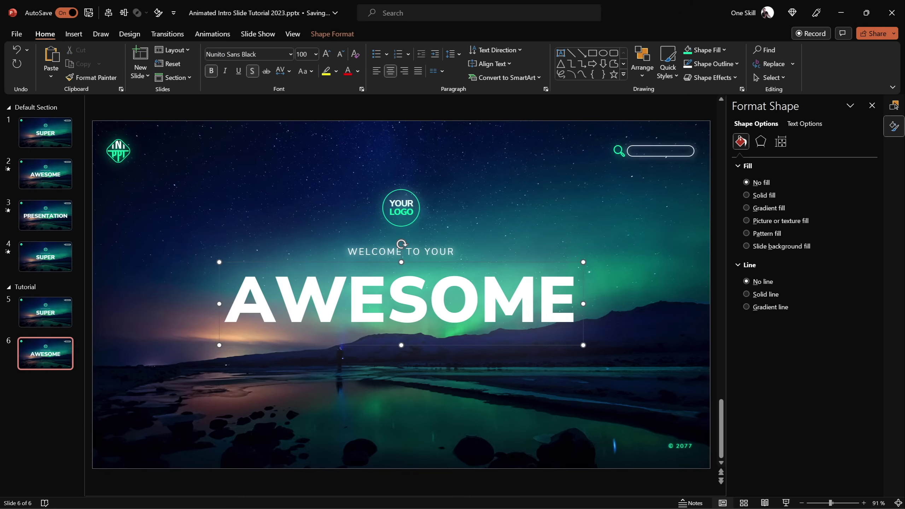
click(383, 347)
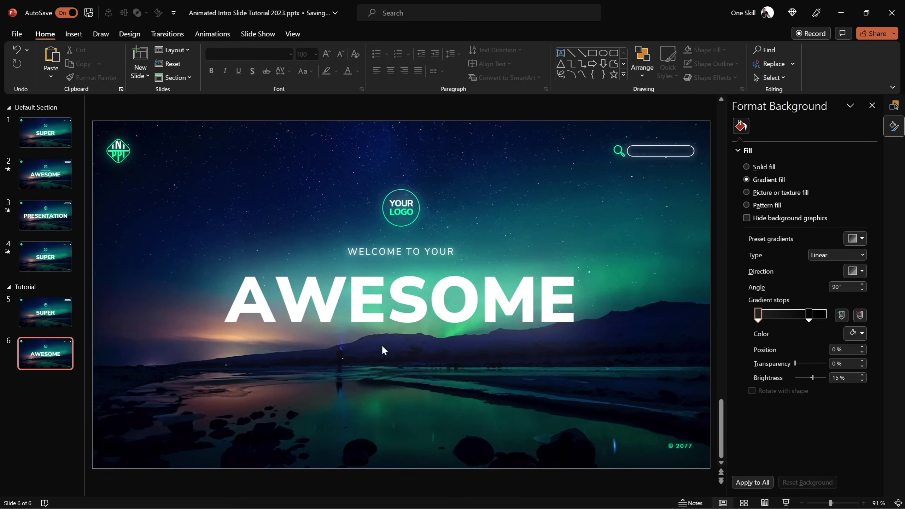
- Examine the 3-D rotation settings of the AWESOME title's text on slide 6
click(427, 298)
click(799, 123)
click(761, 143)
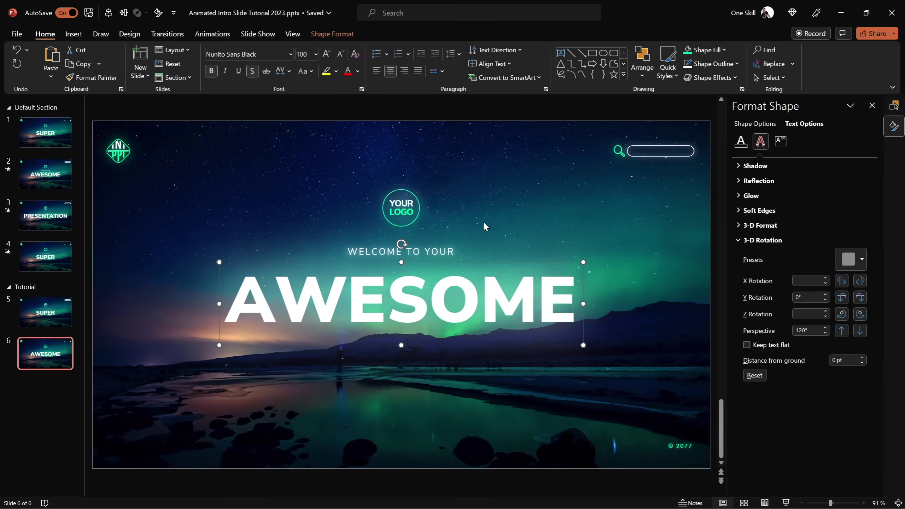
- Copy the SUPER title from slide 5 to slide 6 and place it directly below the AWESOME title
click(61, 311)
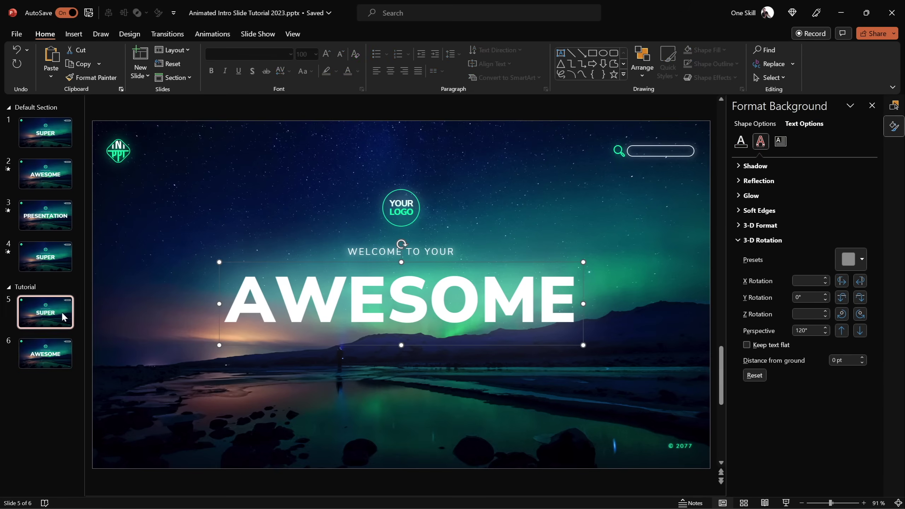
click(332, 297)
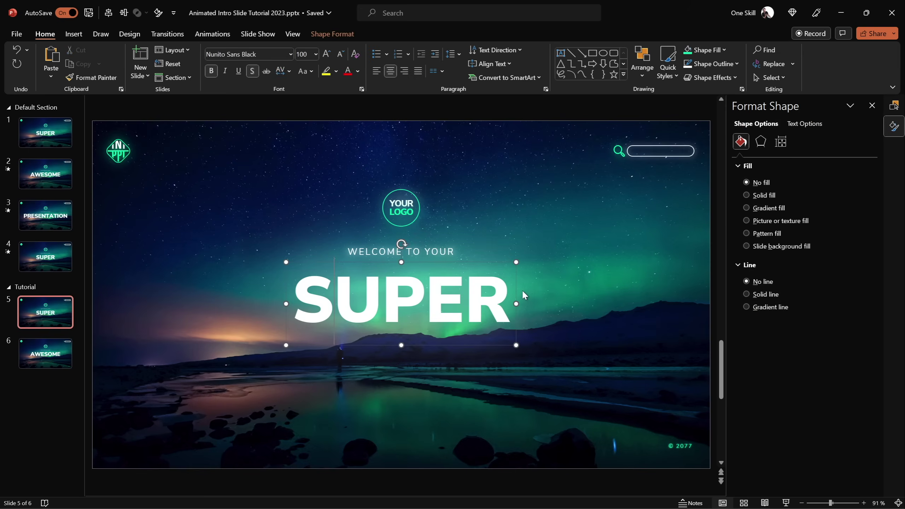
key(ctrl+c)
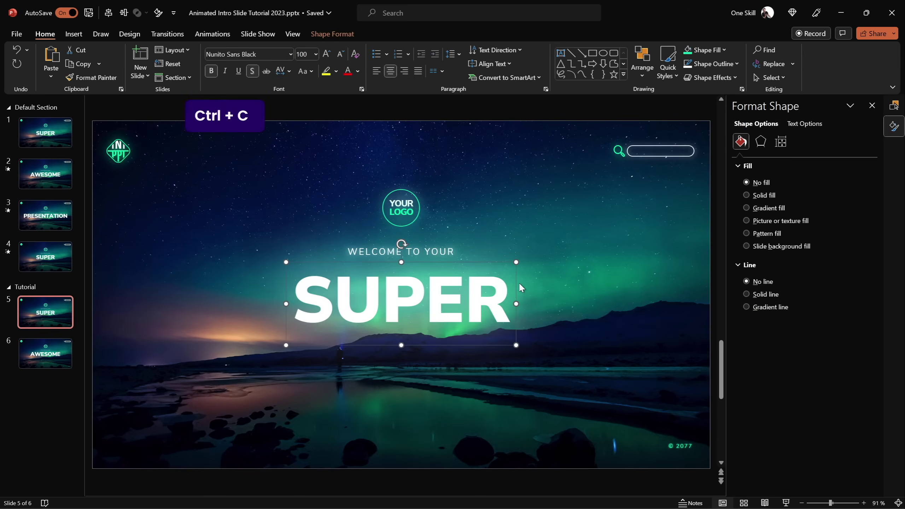
click(53, 353)
key(ctrl+v)
drag(516, 284, 515, 356)
scroll(463, 357, down, 1)
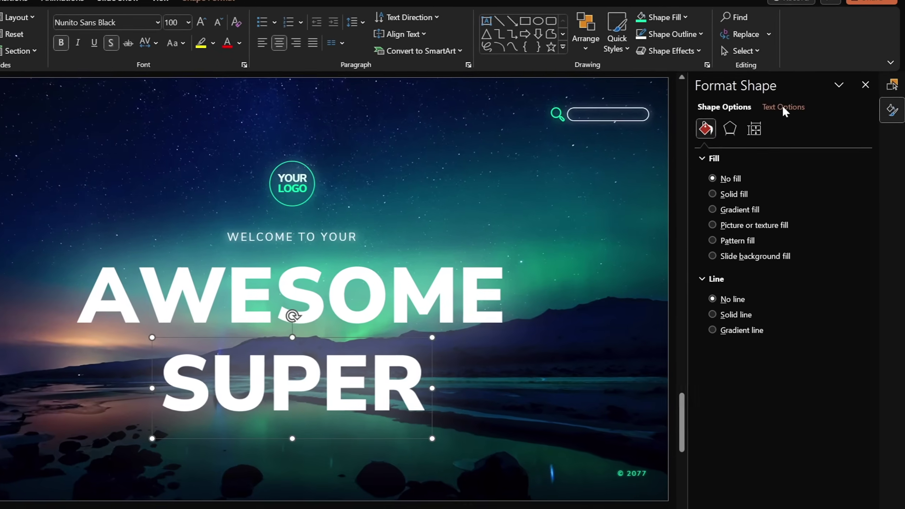
- Set the SUPER copy's text Y rotation to 90° and move its box straight up to overlap the lower part of AWESOME
click(804, 124)
click(761, 141)
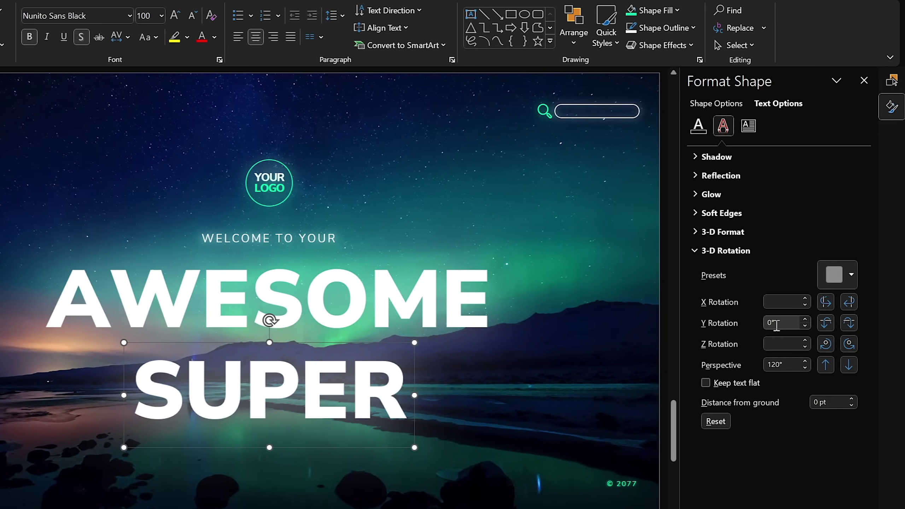
click(826, 323)
click(826, 323)
click(825, 323)
click(826, 323)
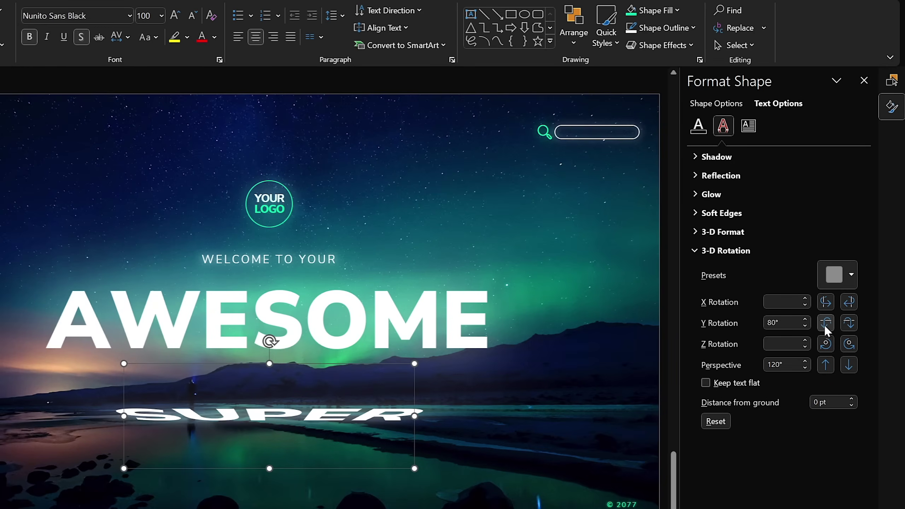
click(826, 323)
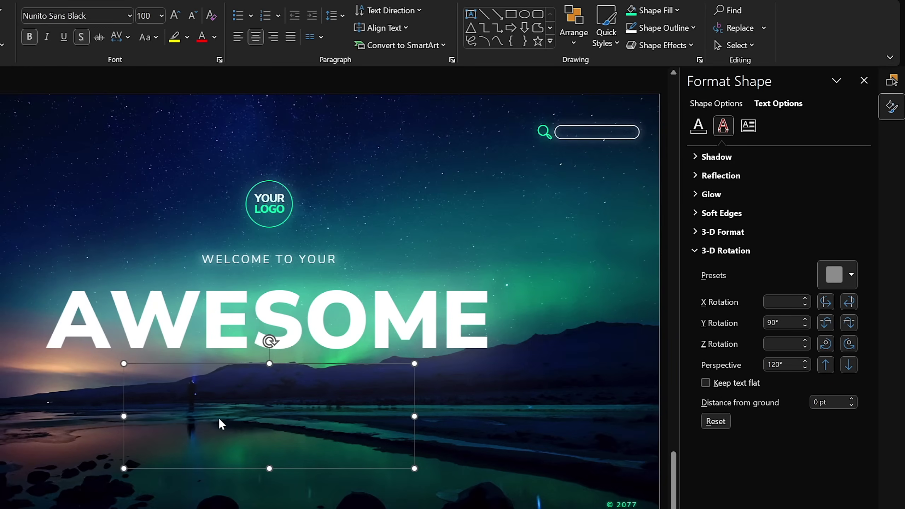
drag(415, 443, 414, 399)
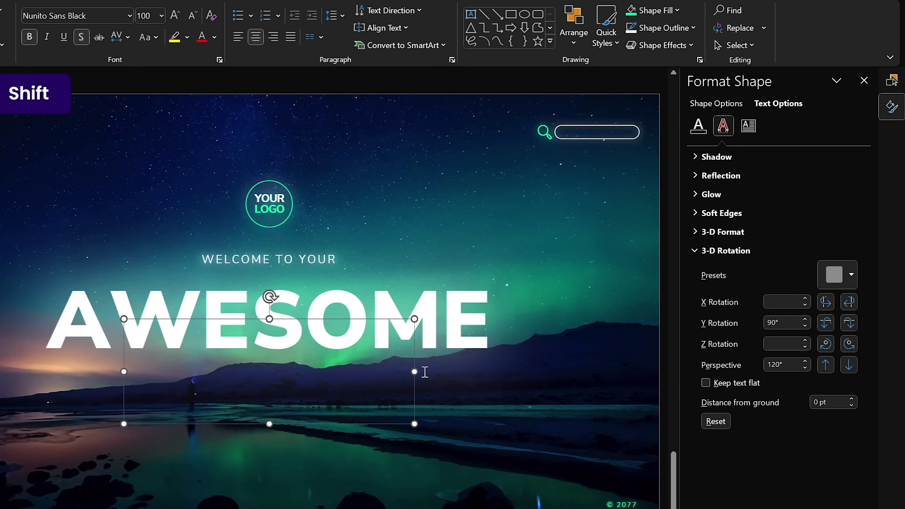
drag(414, 394, 414, 374)
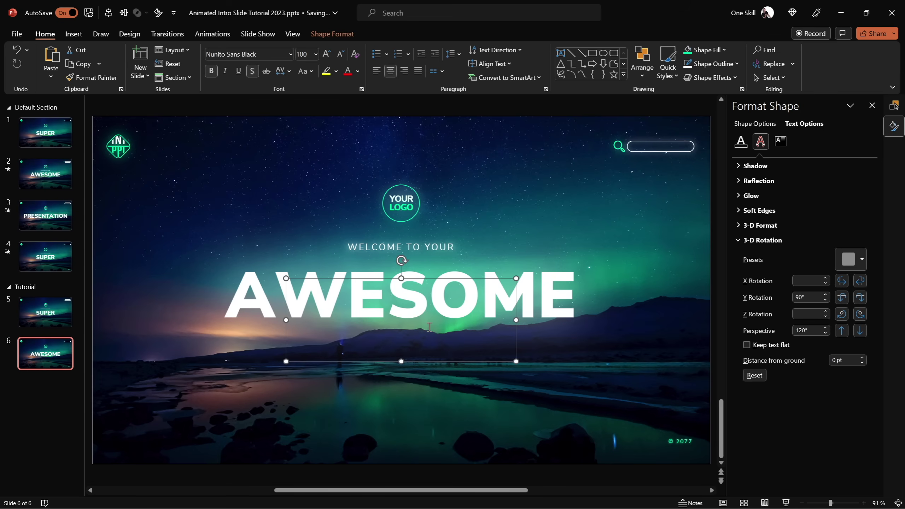
- Apply the Morph transition to slides 5 and 6 with a duration of 1 second
click(49, 353)
shift+click(51, 314)
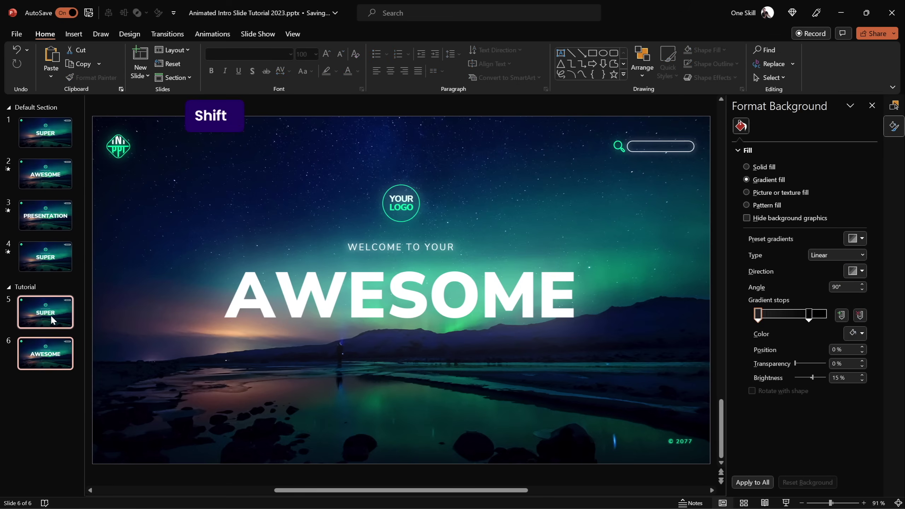
click(169, 35)
click(108, 68)
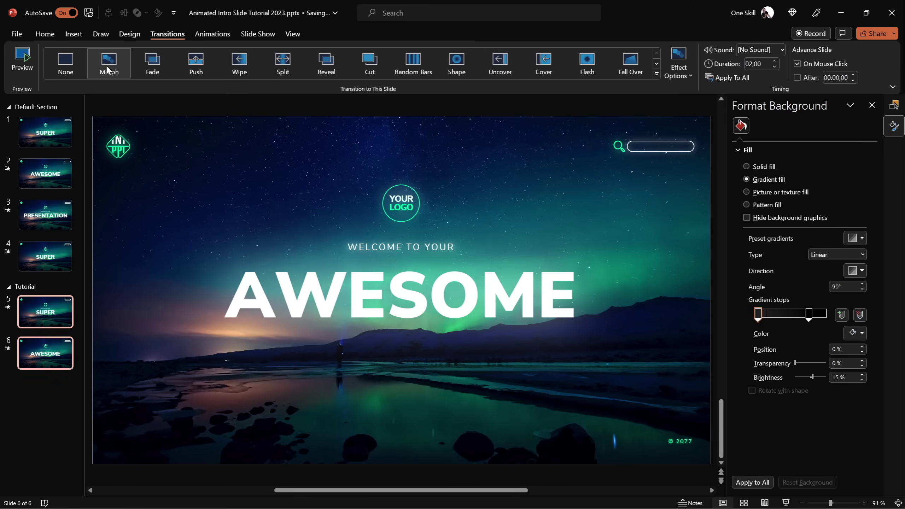
click(766, 65)
text(1)
key(Return)
- Compare slides 5 and 6 and preview the Morph transition on slide 6
click(52, 313)
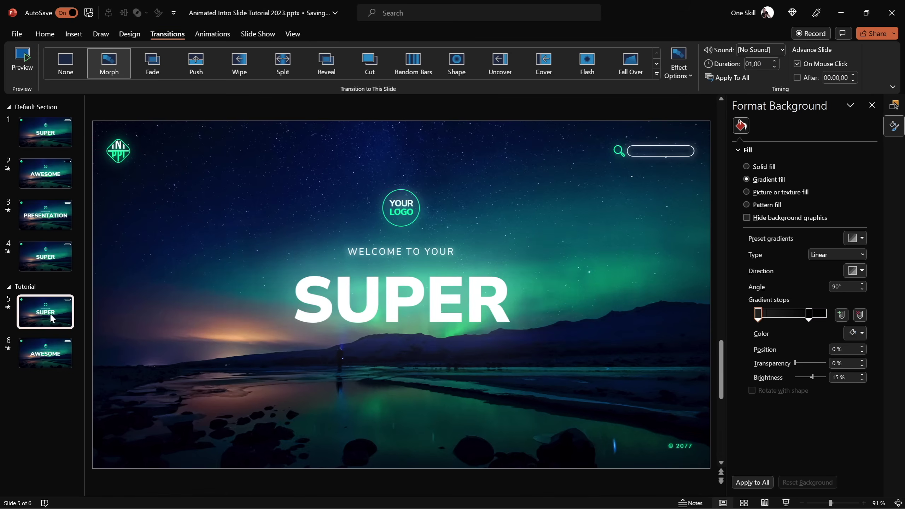
click(58, 354)
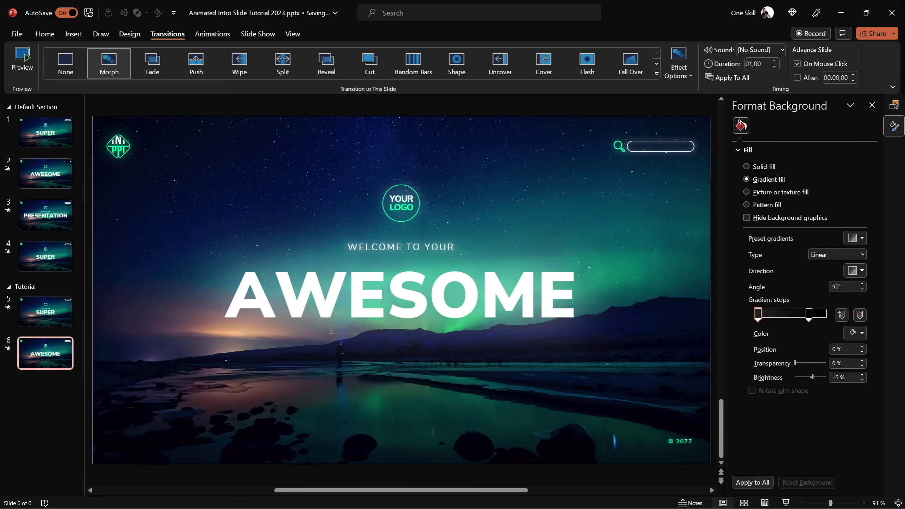
click(24, 60)
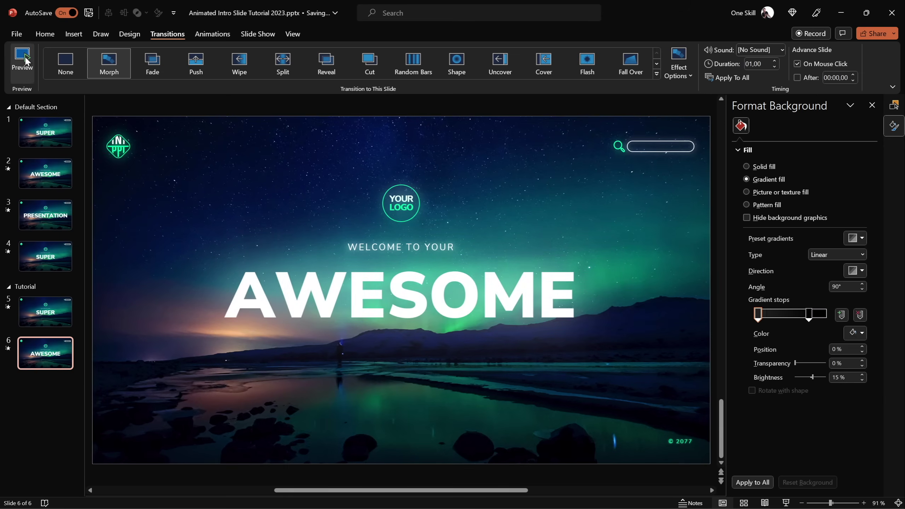
click(23, 59)
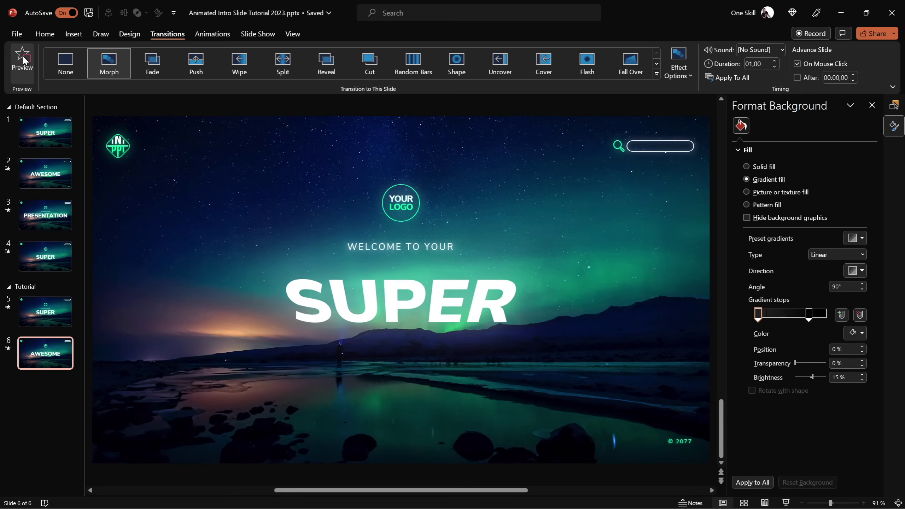
- Copy the AWESOME title from slide 6 to slide 5 and move it straight up above the SUPER title
click(333, 293)
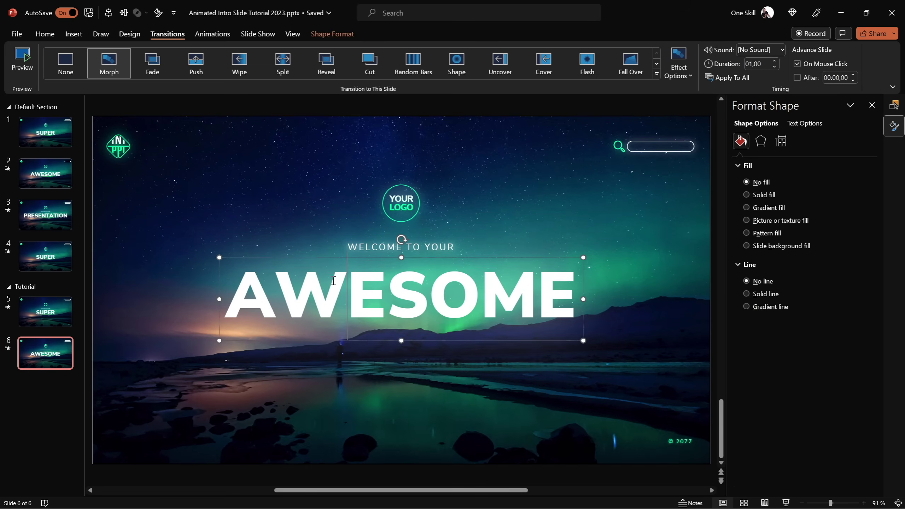
key(ctrl+c)
click(45, 312)
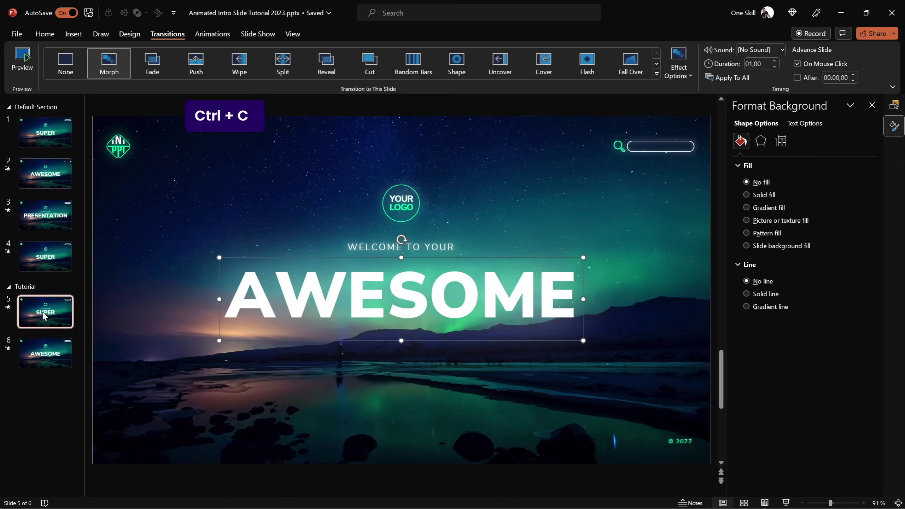
key(ctrl+v)
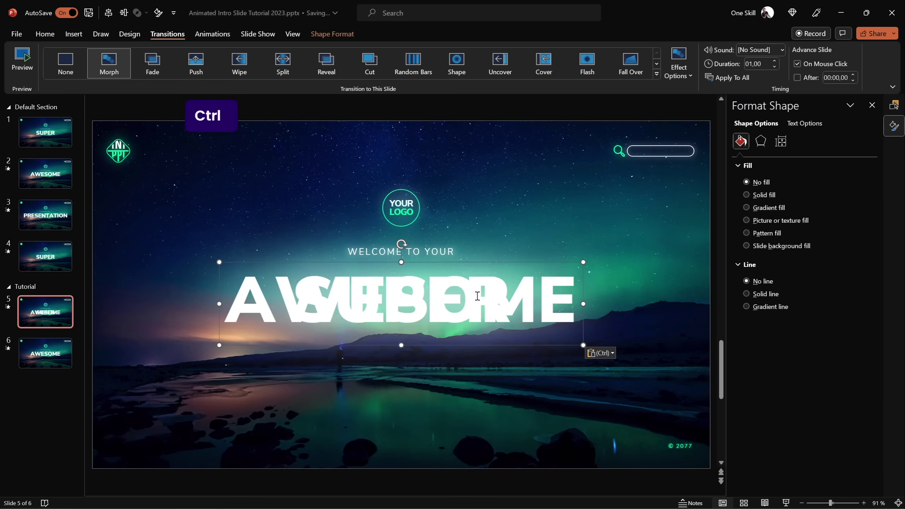
drag(583, 316, 583, 199)
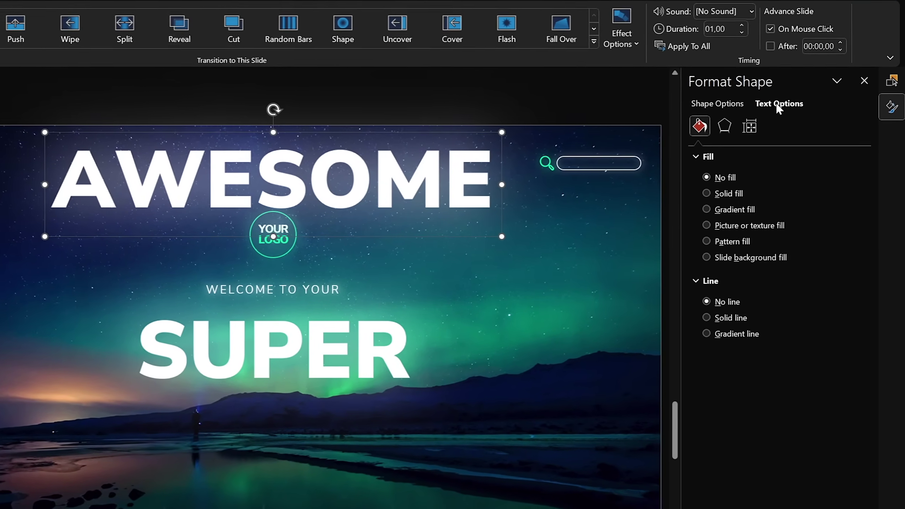
- Set the AWESOME copy's text Y rotation to 270° and move its box down to overlap the upper part of SUPER
click(805, 123)
click(723, 125)
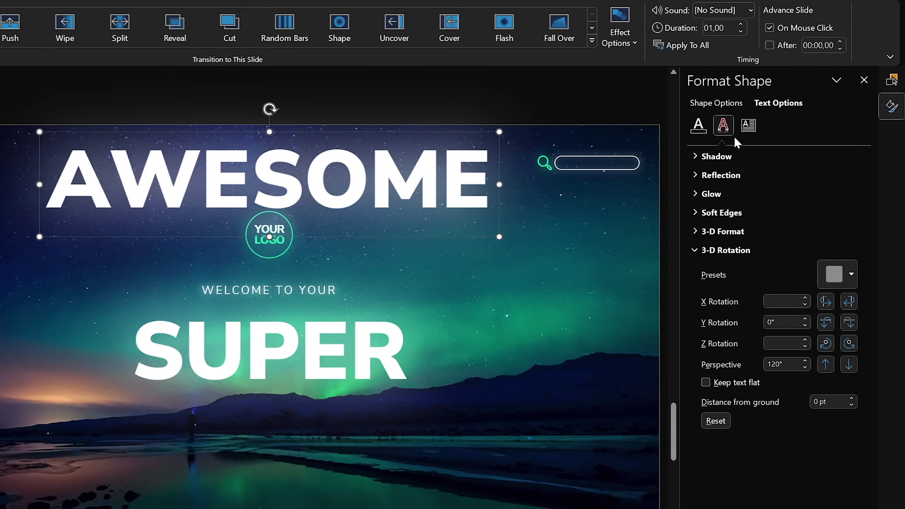
click(849, 322)
click(849, 322)
click(849, 322)
click(850, 322)
click(849, 323)
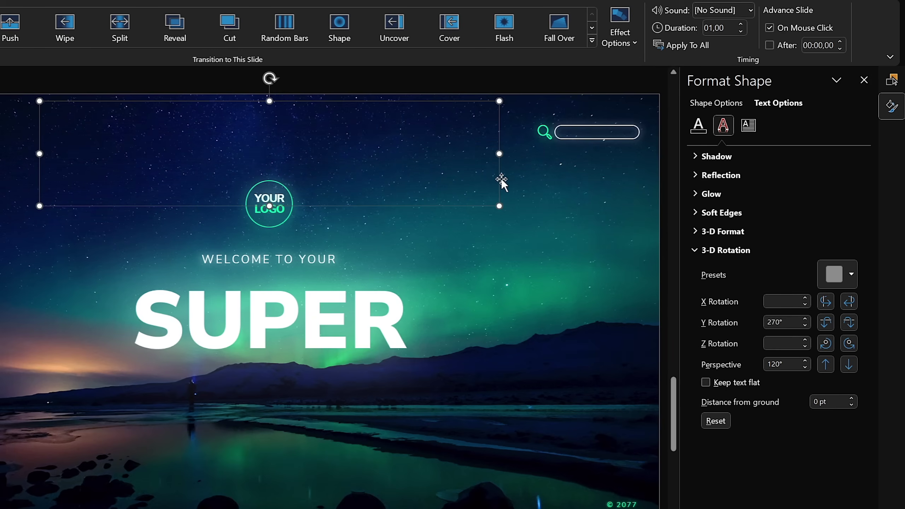
drag(500, 177, 500, 317)
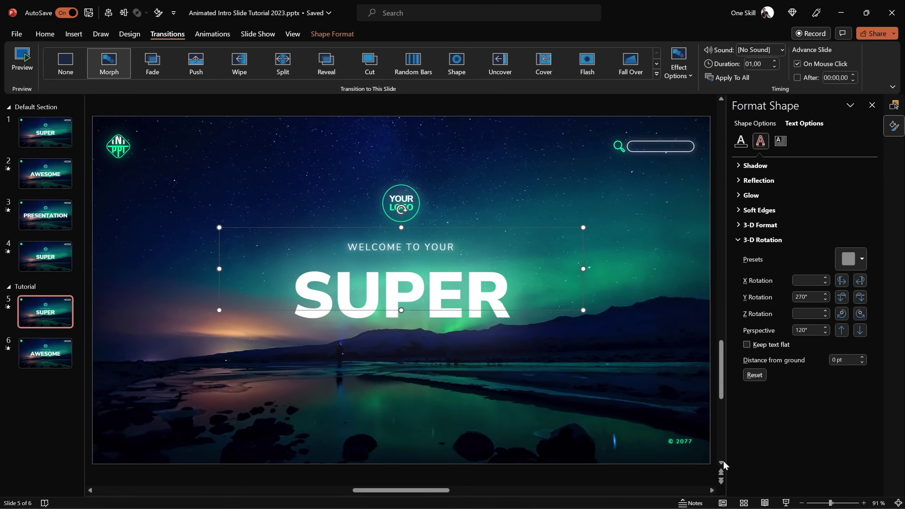
- Play the slide show from slide 5 to check the title morph, and review the finished intro slides in the Default Section
click(786, 503)
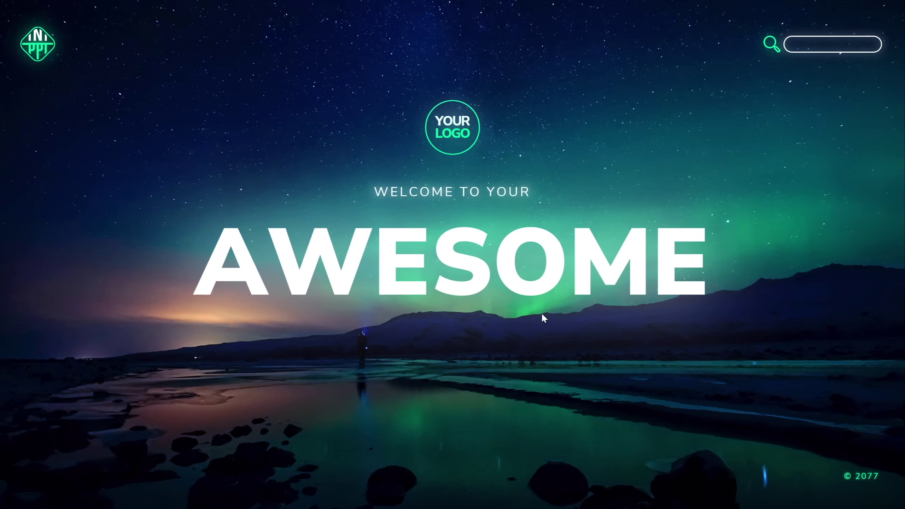
key(Escape)
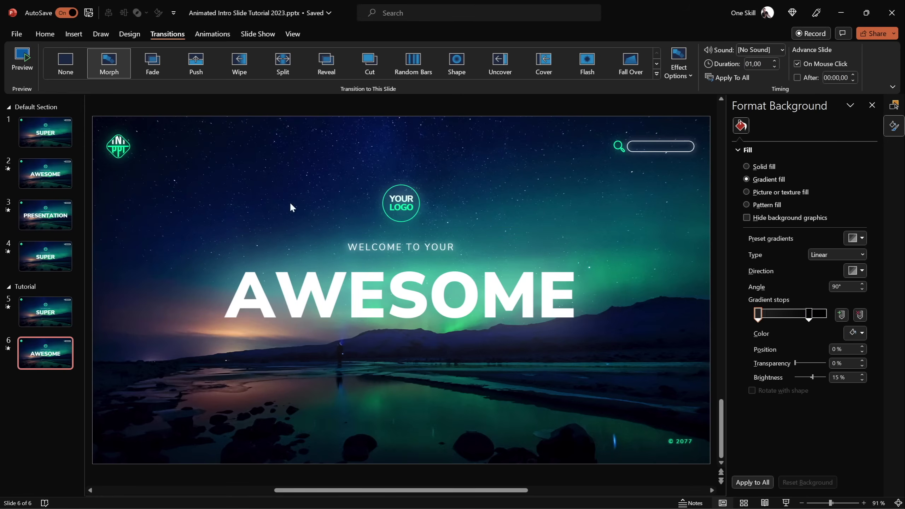
click(48, 135)
click(50, 175)
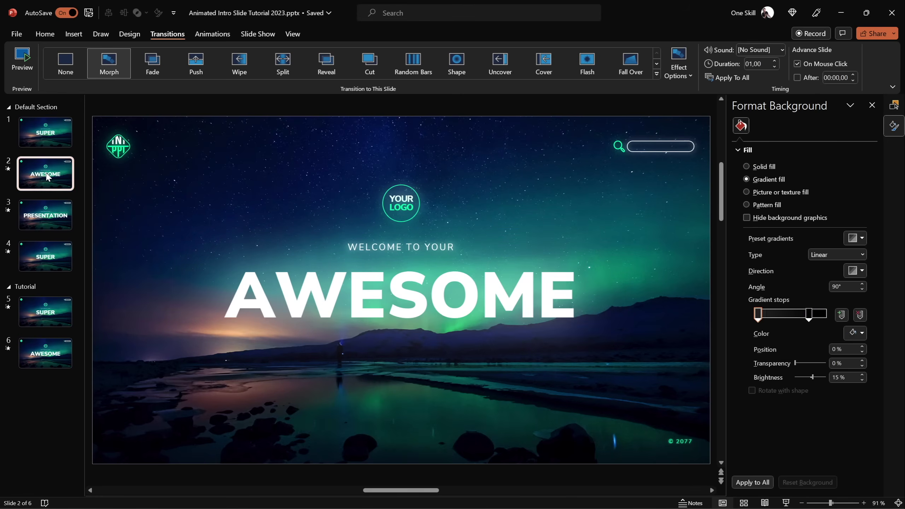
click(52, 213)
click(53, 262)
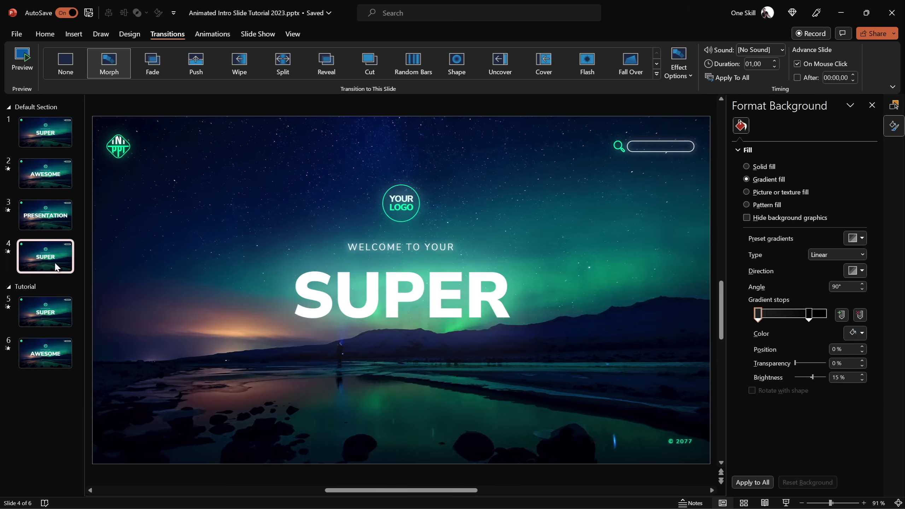
click(48, 223)
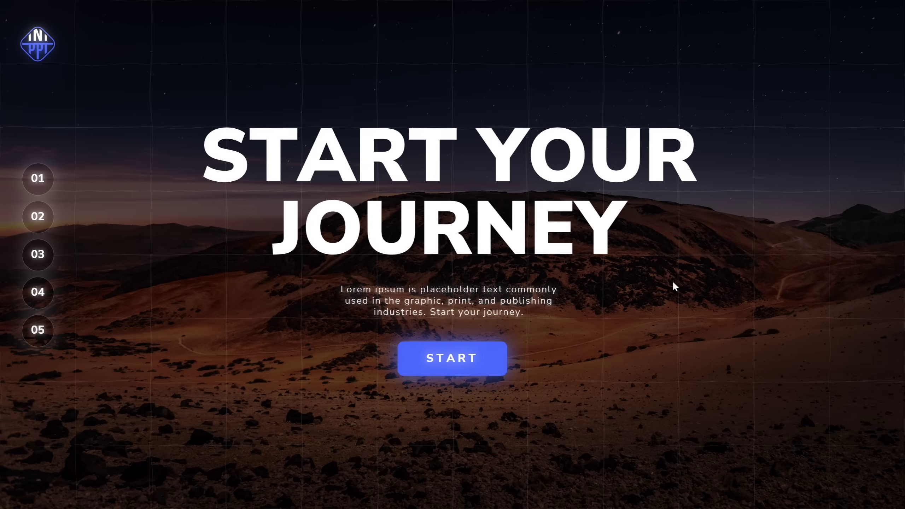
- Try the Mars slide show's navigation by starting the journey and opening menu items 02 and 03
click(492, 353)
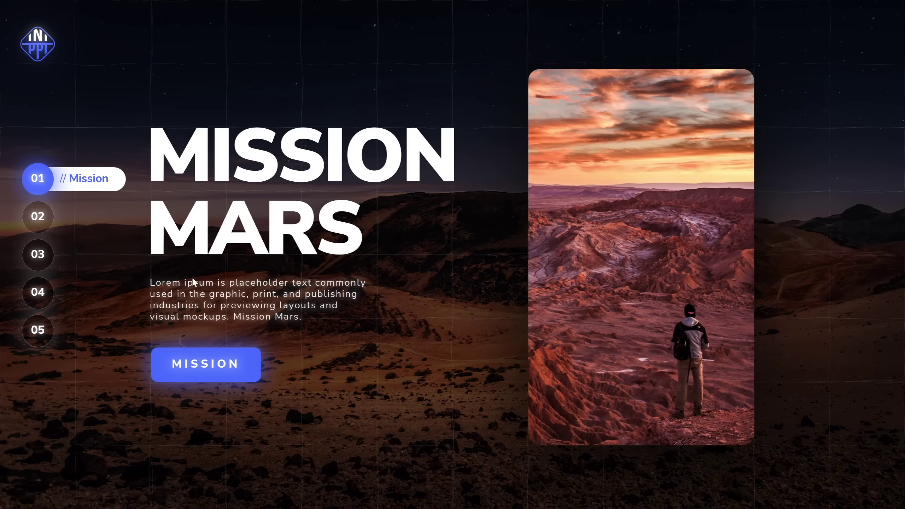
click(46, 221)
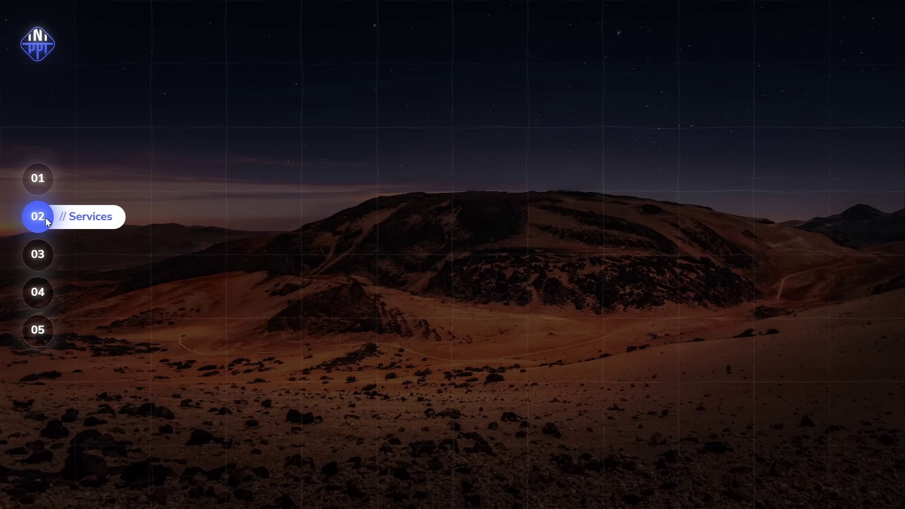
click(47, 258)
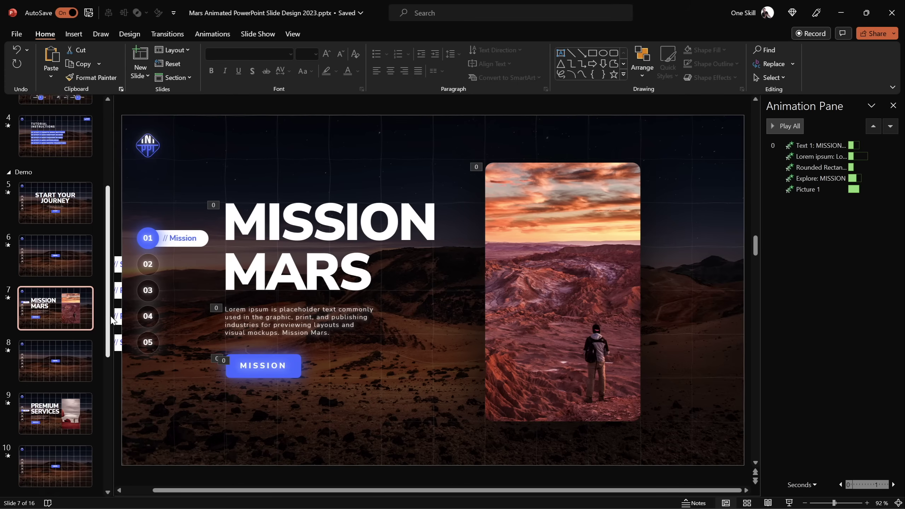
- Open slide 16 in the Tutorial section and inspect its title, paragraph and button label
drag(108, 317, 99, 455)
click(55, 457)
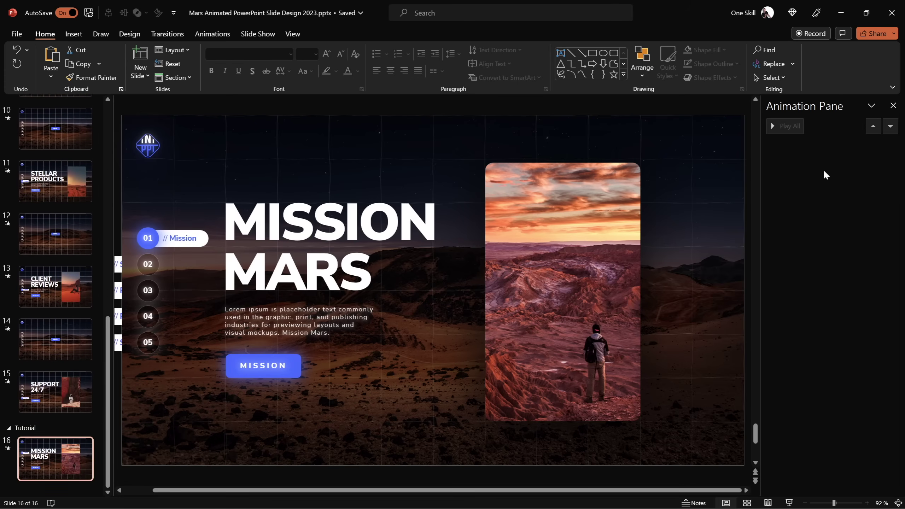
click(394, 226)
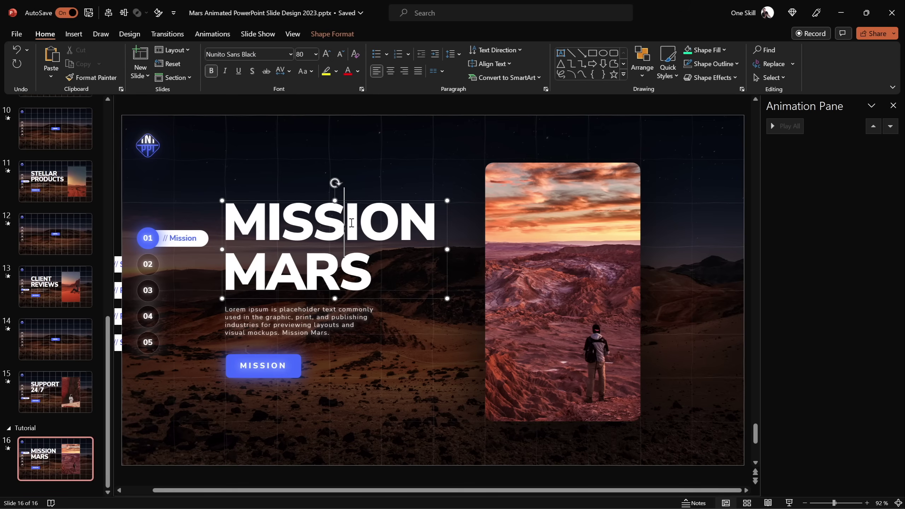
click(334, 315)
click(302, 360)
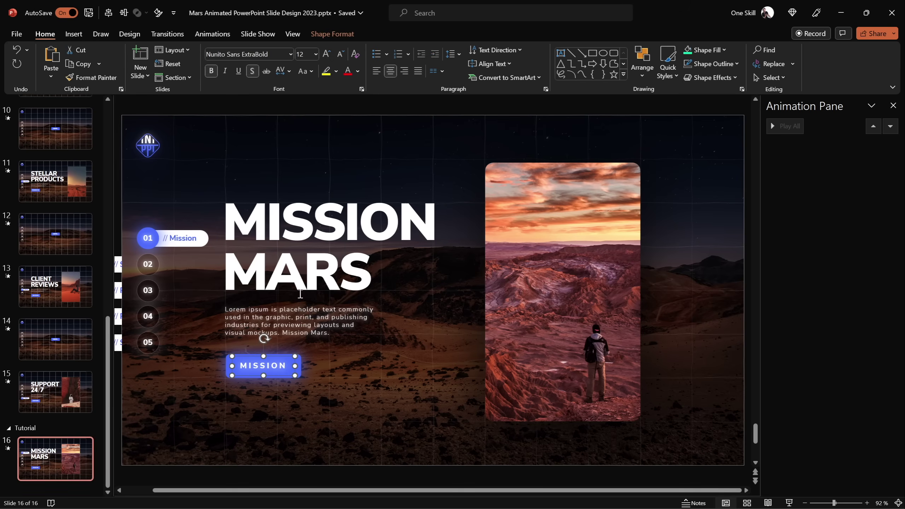
click(350, 247)
- Apply the Swivel entrance animation to the MISSION MARS title and set its duration to 00,20
click(448, 229)
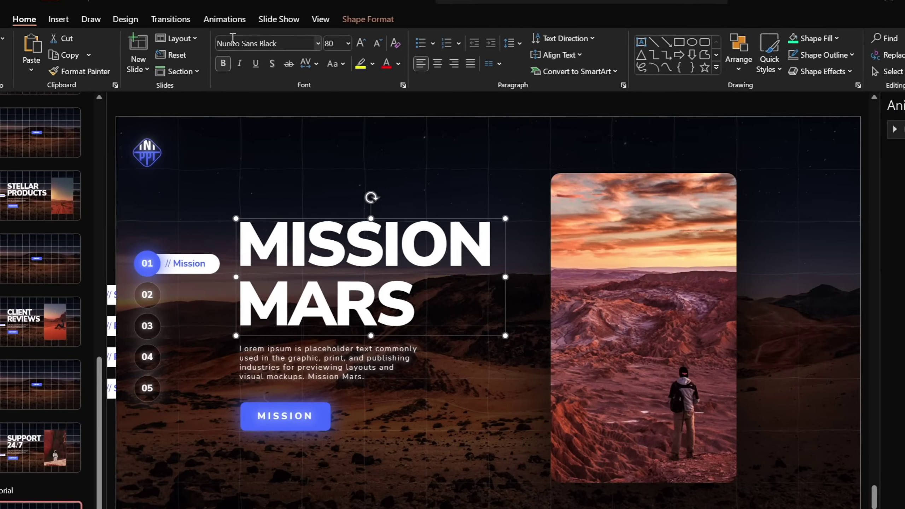
click(212, 33)
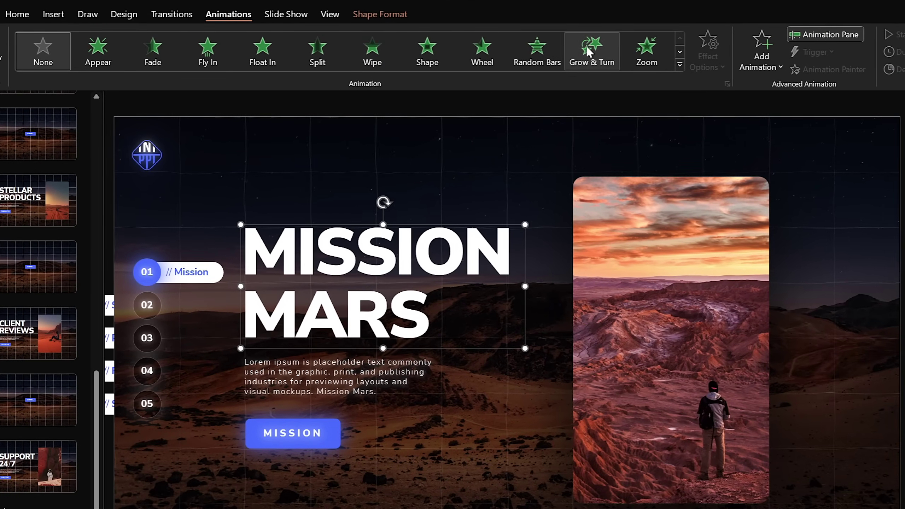
click(680, 65)
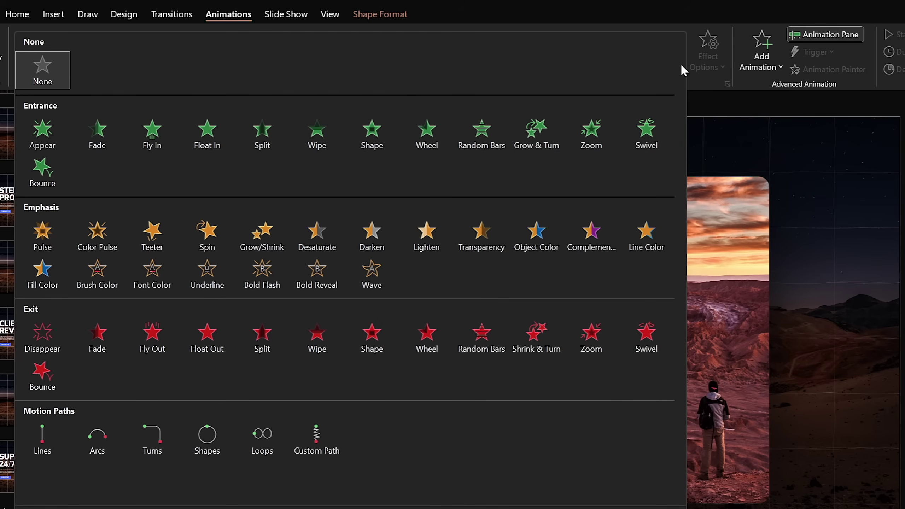
click(647, 134)
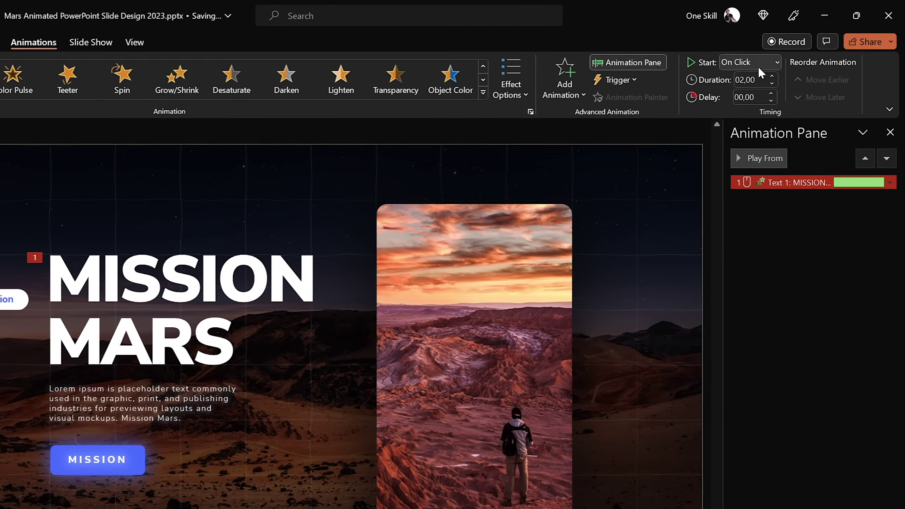
click(791, 68)
text(00,20)
key(Return)
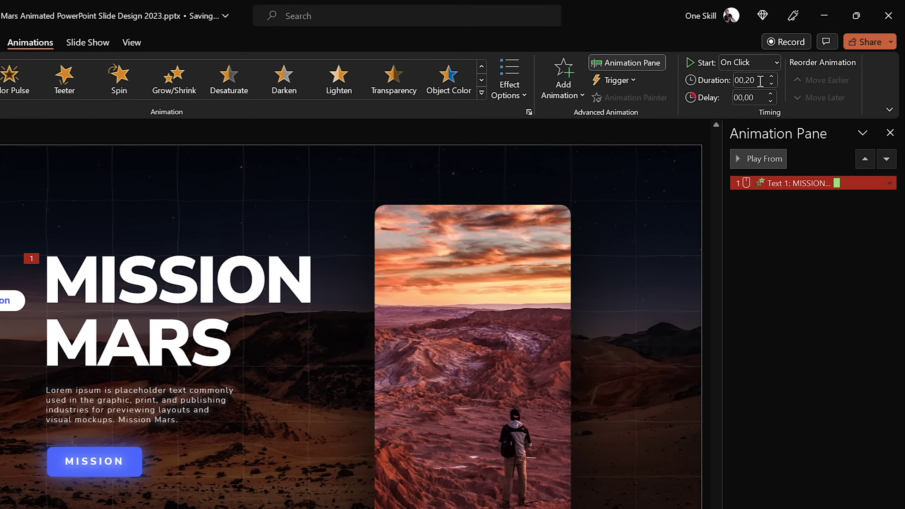
- Set the MISSION MARS title's Swivel effect to animate text by letter and preview it
double_click(778, 183)
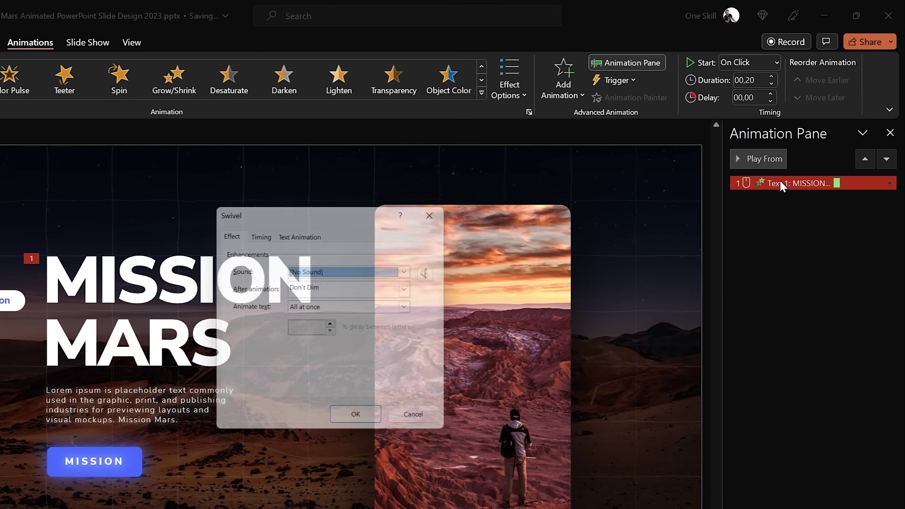
drag(349, 211, 412, 173)
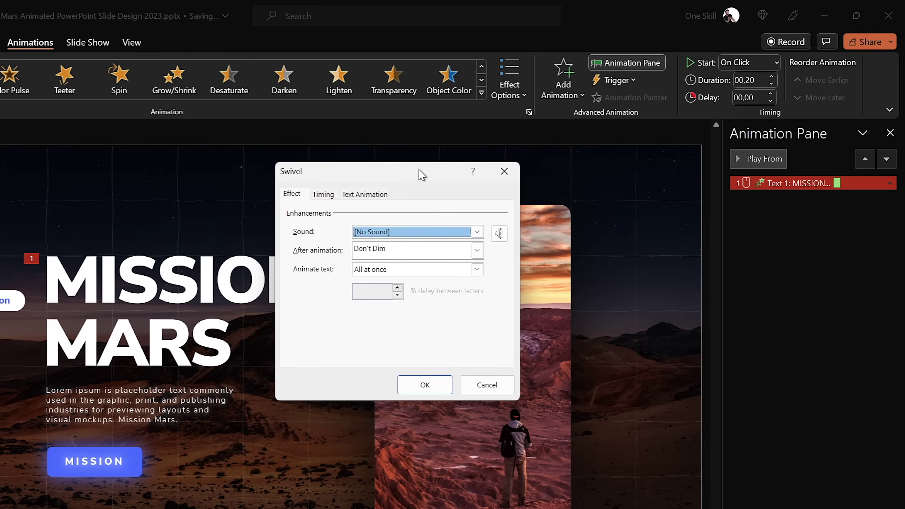
click(477, 270)
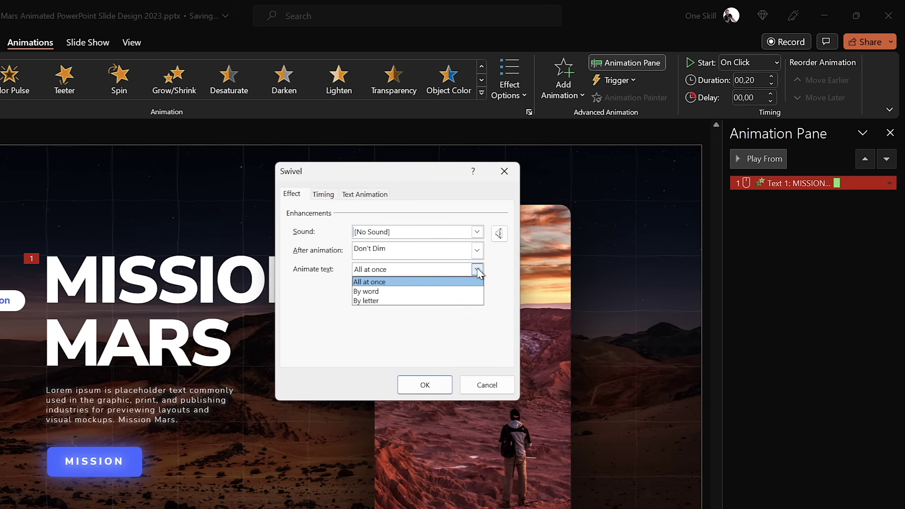
click(418, 301)
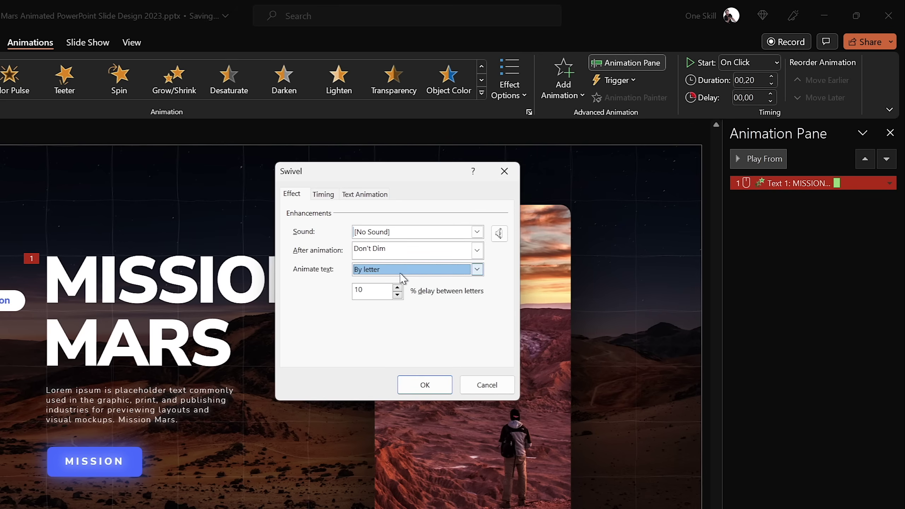
click(439, 385)
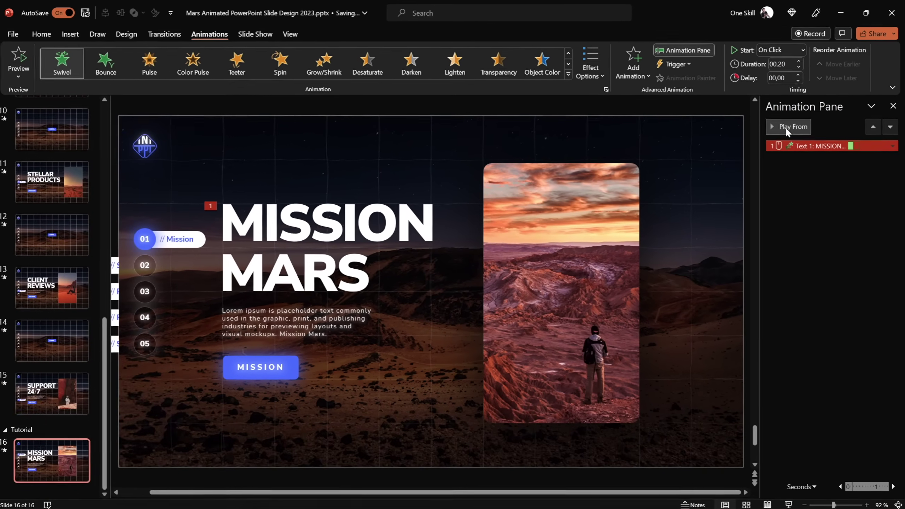
click(786, 127)
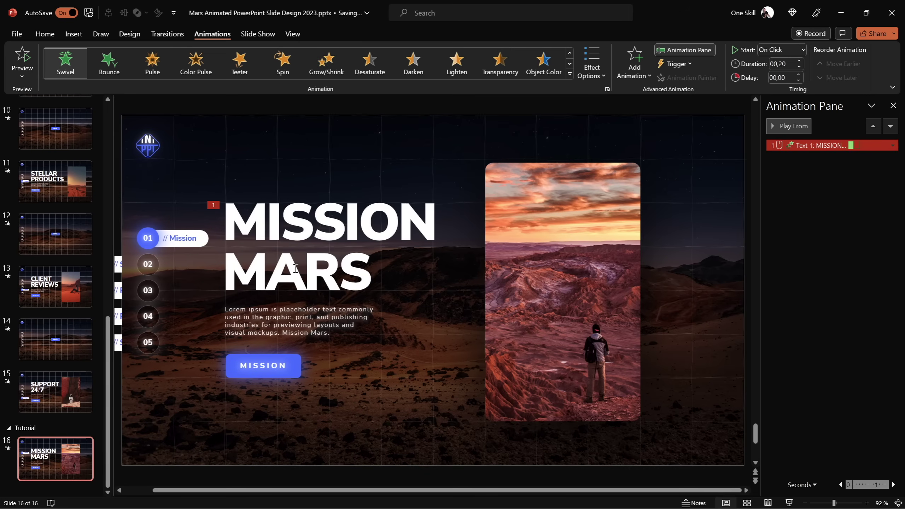
click(780, 128)
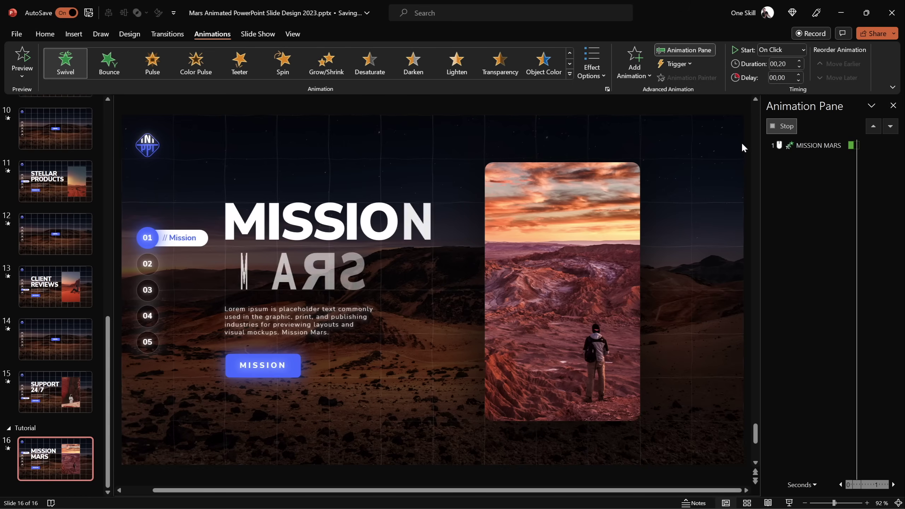
- Copy the title's animation to the Lorem ipsum paragraph, the MISSION button label and its rounded rectangle using Animation Painter
click(417, 220)
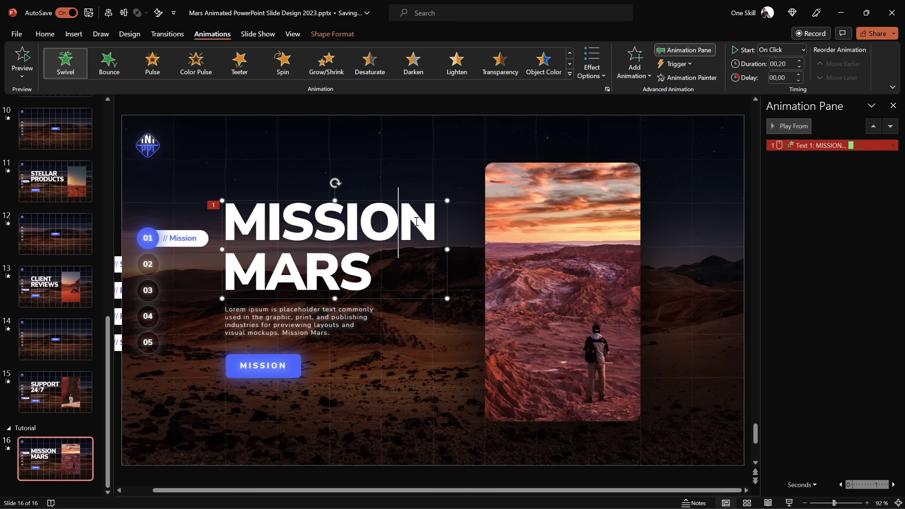
click(447, 213)
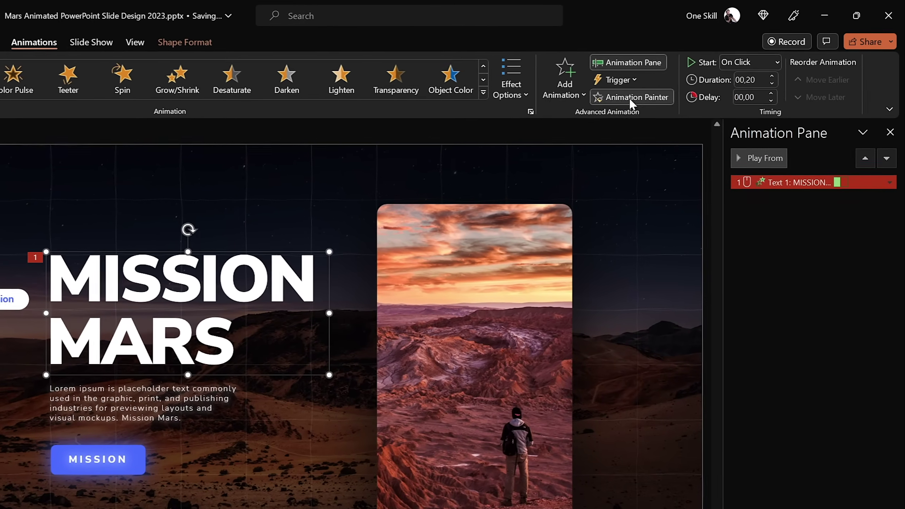
click(162, 406)
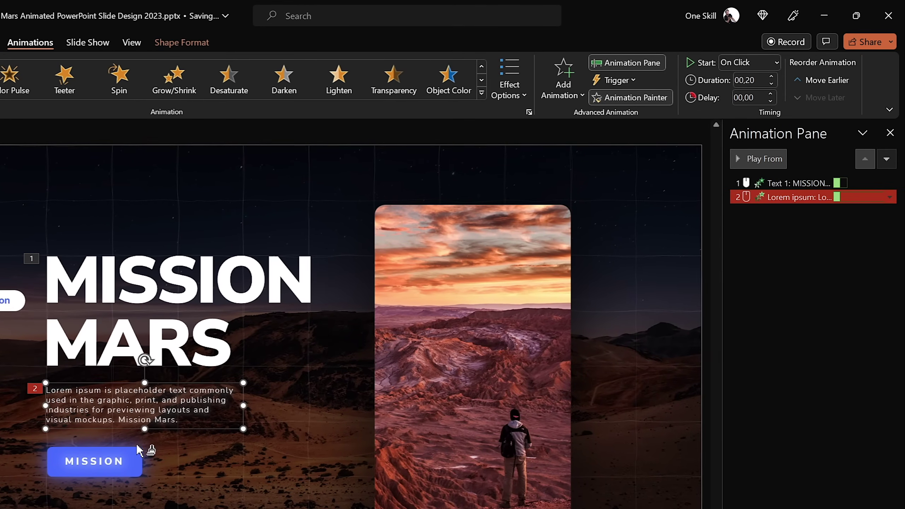
click(135, 462)
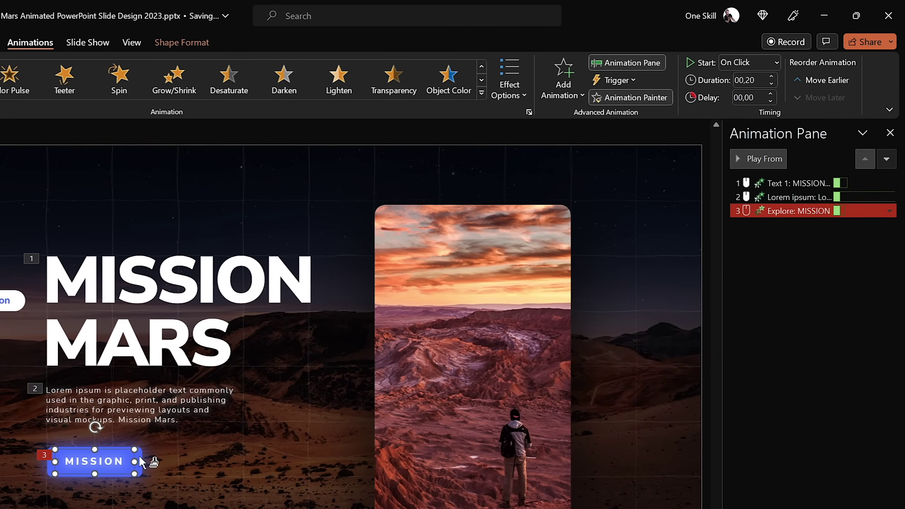
click(98, 463)
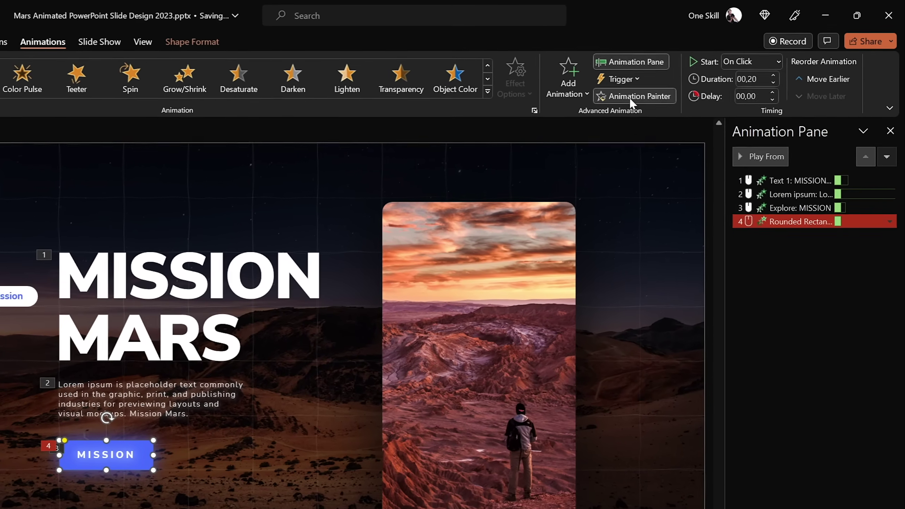
- Set the paragraph, button label and rectangle animations to start With Previous and preview the sequence from the title
ctrl+click(812, 157)
shift+click(786, 210)
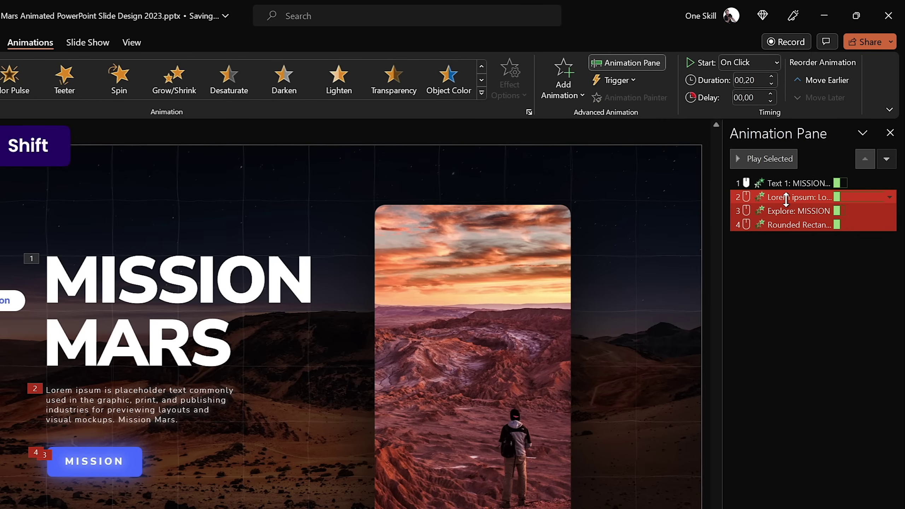
click(776, 62)
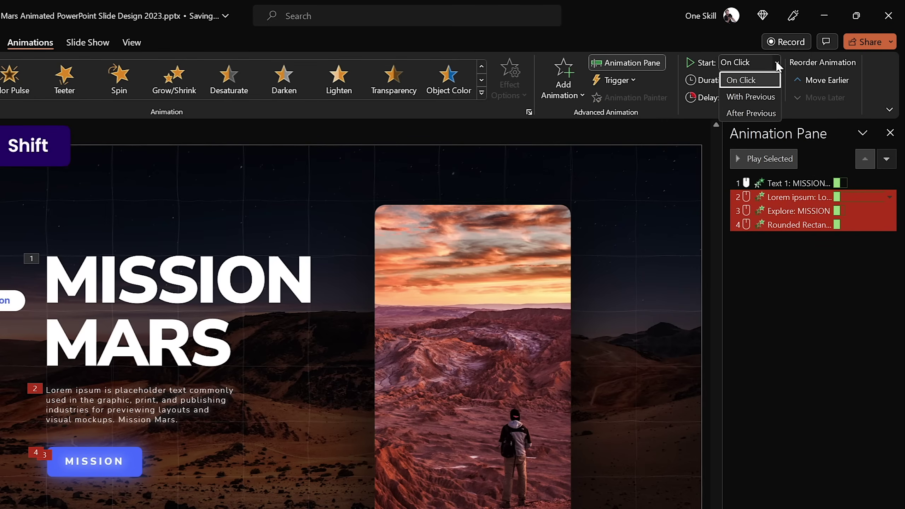
click(763, 97)
click(795, 183)
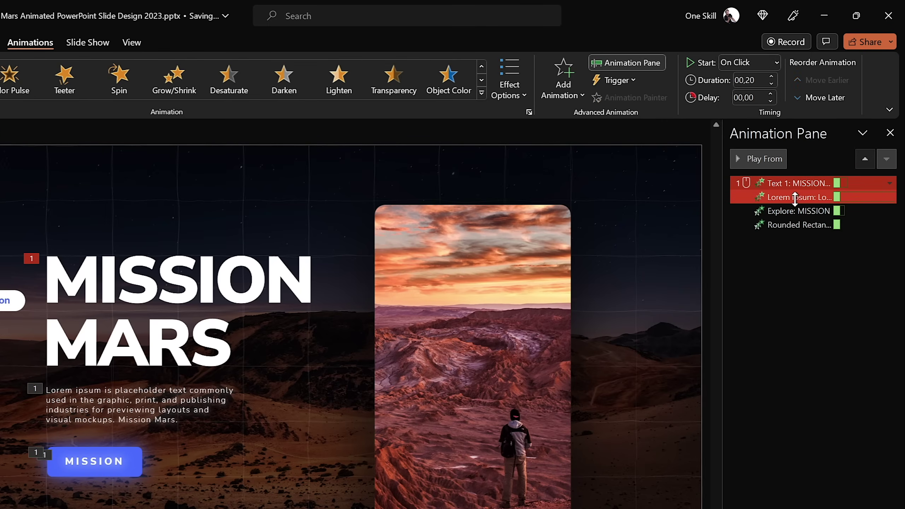
click(771, 161)
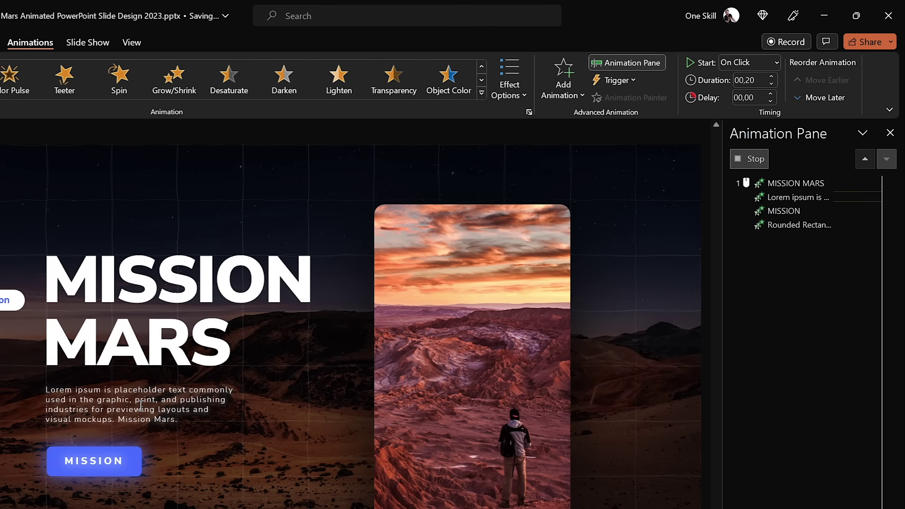
- Set the Lorem ipsum paragraph's Swivel effect to animate text by word
click(170, 401)
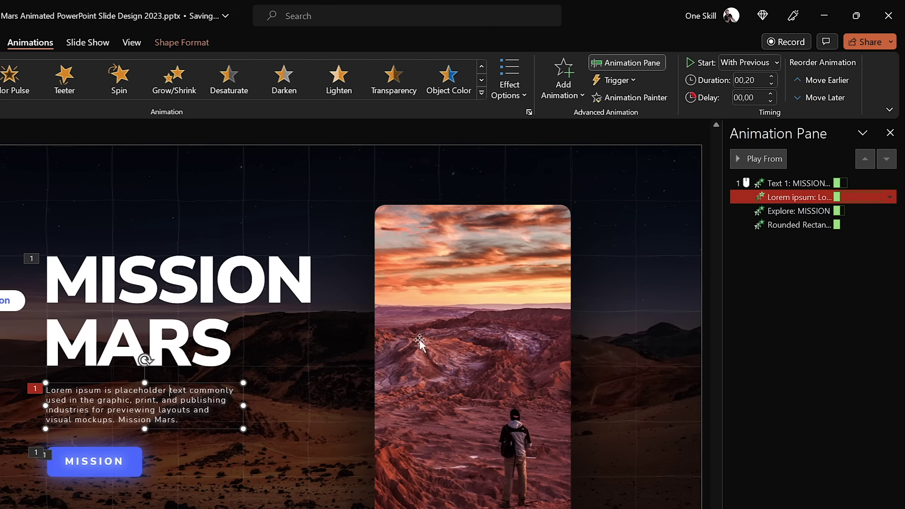
double_click(776, 198)
drag(500, 174, 502, 173)
click(552, 269)
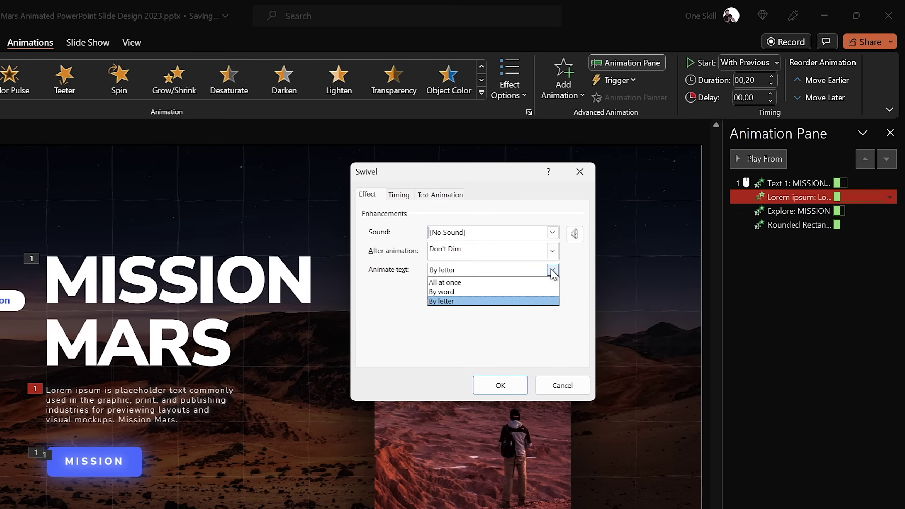
click(495, 292)
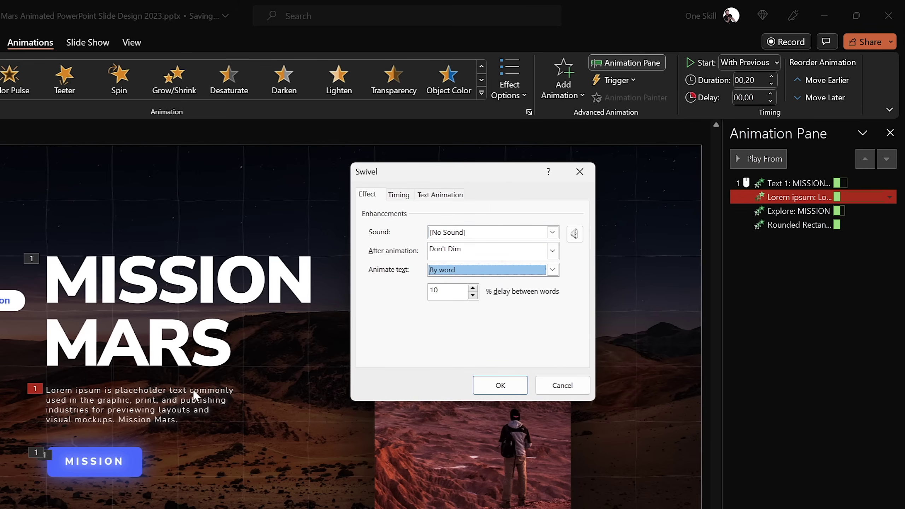
click(497, 385)
- Replay the slide's full animation sequence starting from the MISSION MARS title
click(769, 183)
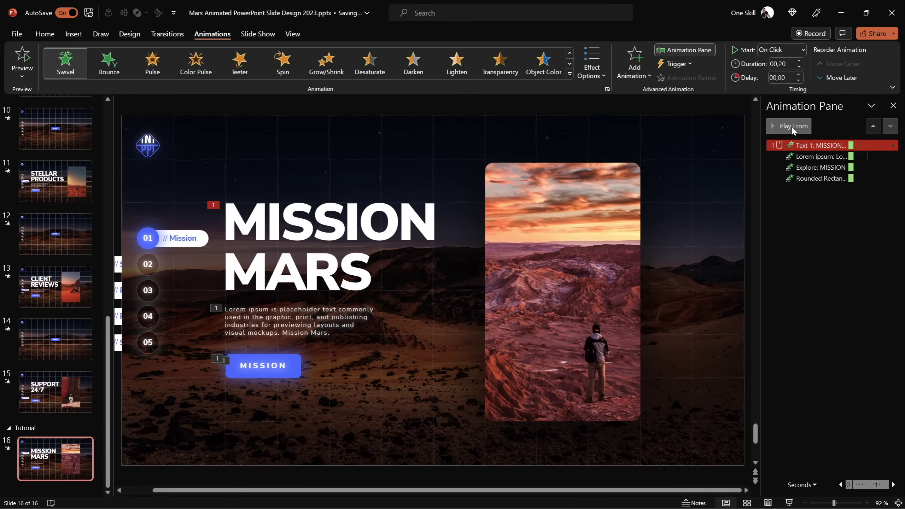
click(792, 126)
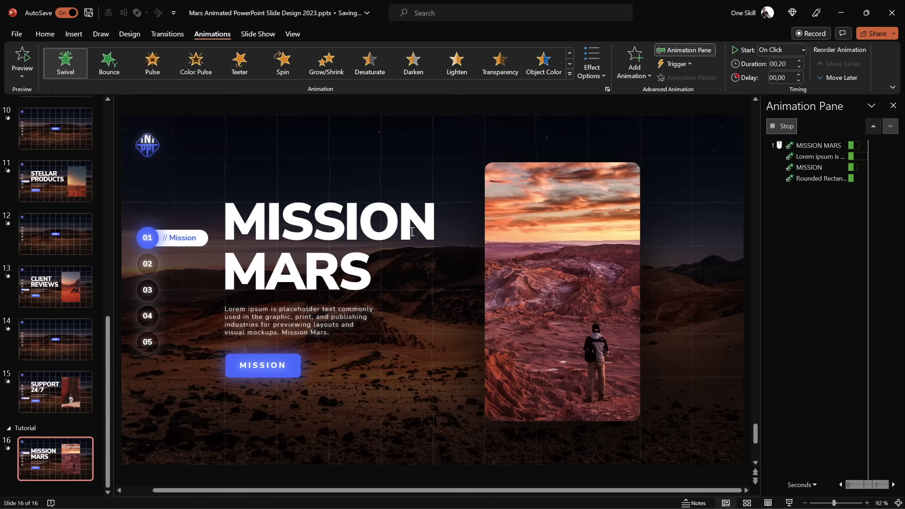
click(788, 127)
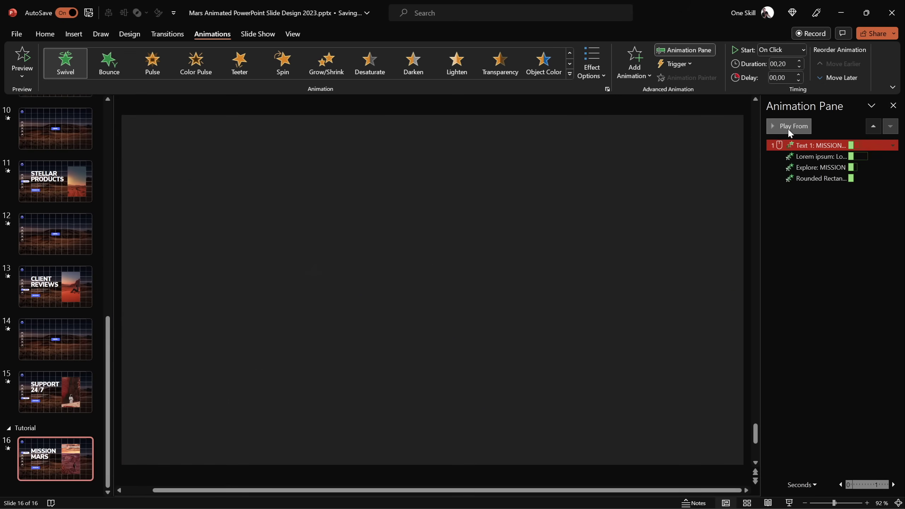
- Present the Mission Mars slide and follow its numbered navigation to Products, Services, Support and back to 01
key(shift+F5)
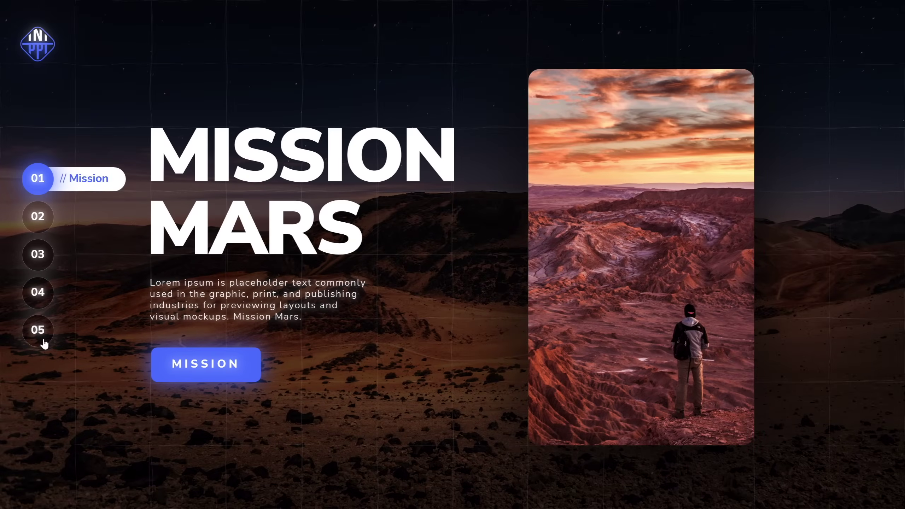
click(43, 260)
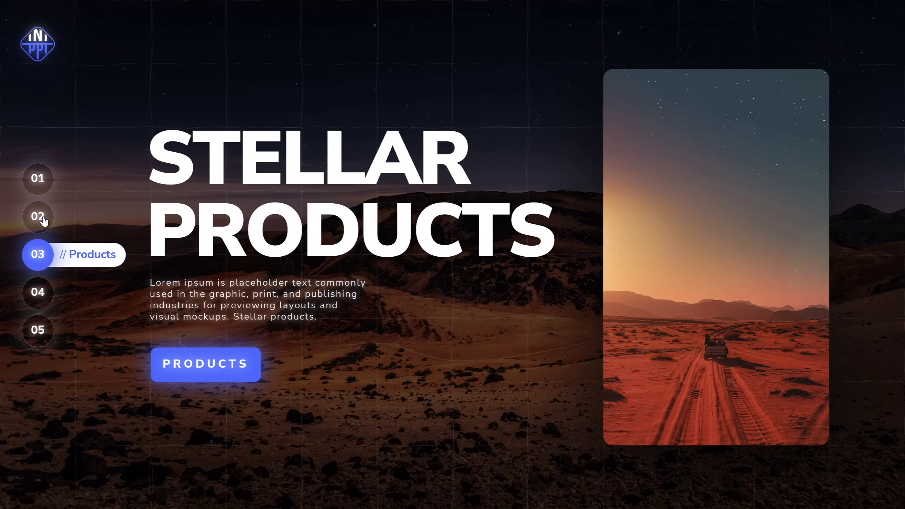
click(42, 218)
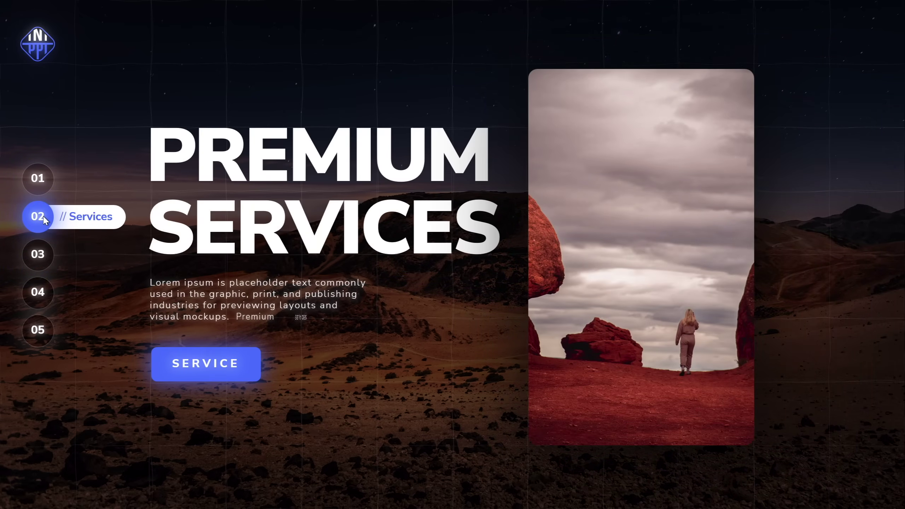
click(43, 332)
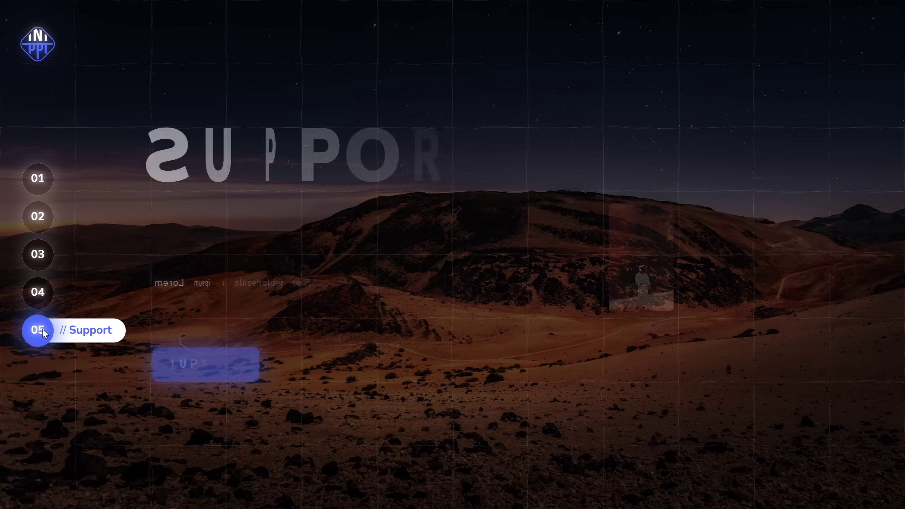
click(41, 180)
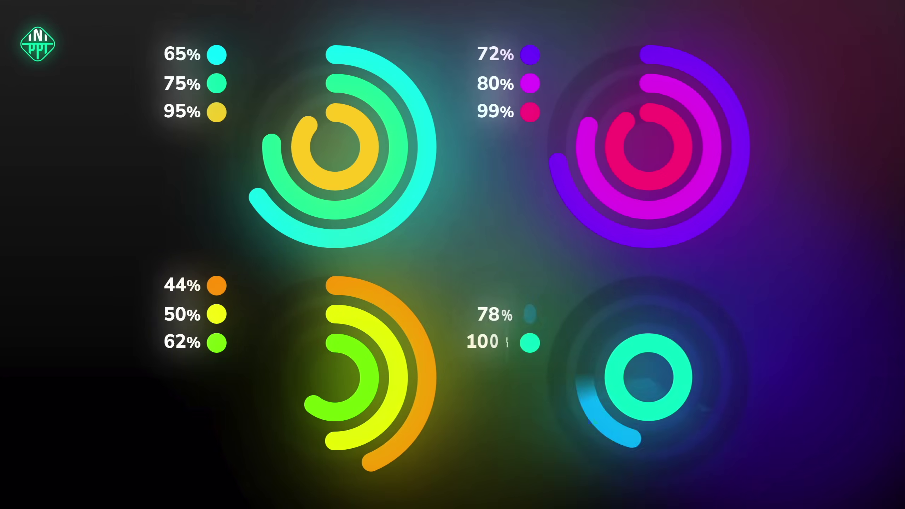
- Draw an arc shape about 3.76 cm high and wide beside the circular chart on slide 5
key(Escape)
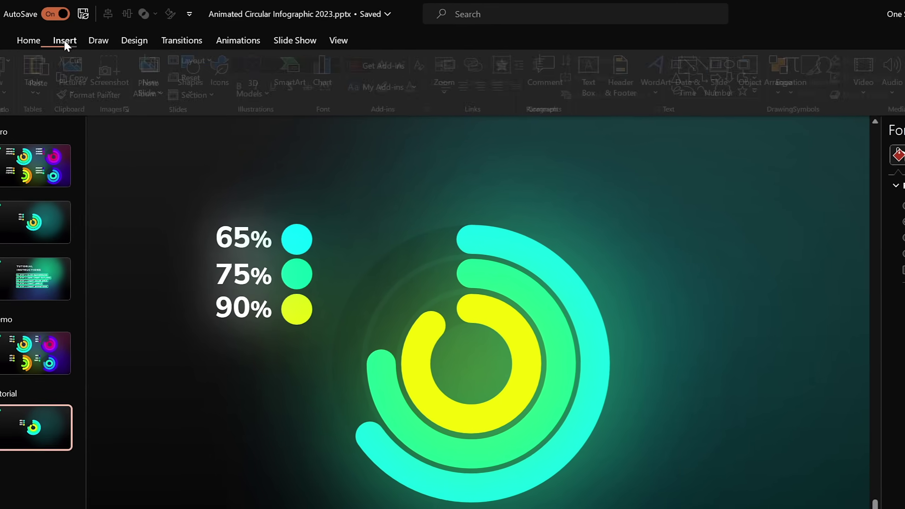
click(73, 33)
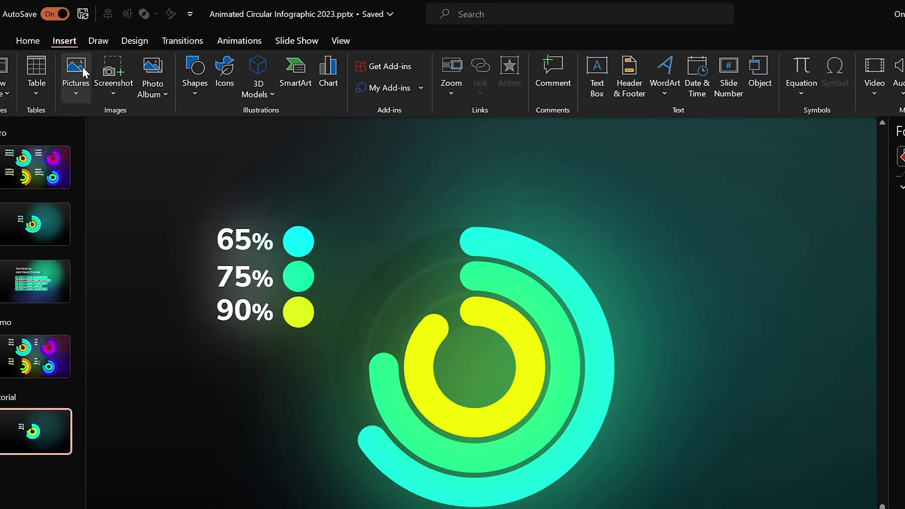
click(188, 95)
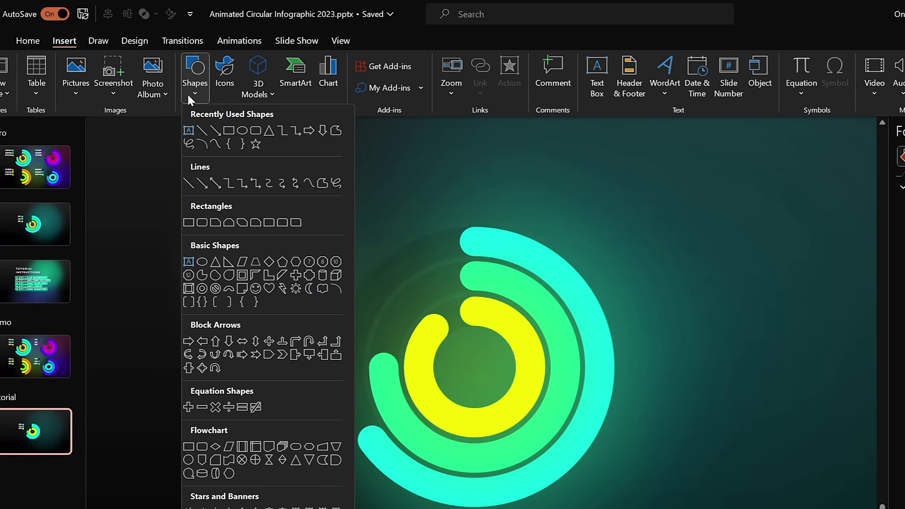
click(336, 289)
drag(675, 186, 826, 337)
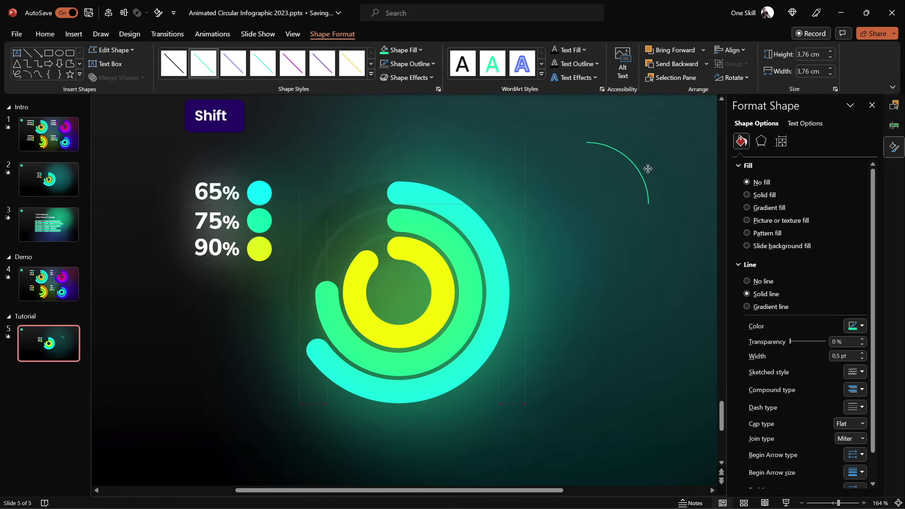
- Set the arc's line width to 20 pt and its cap type to Round
click(834, 356)
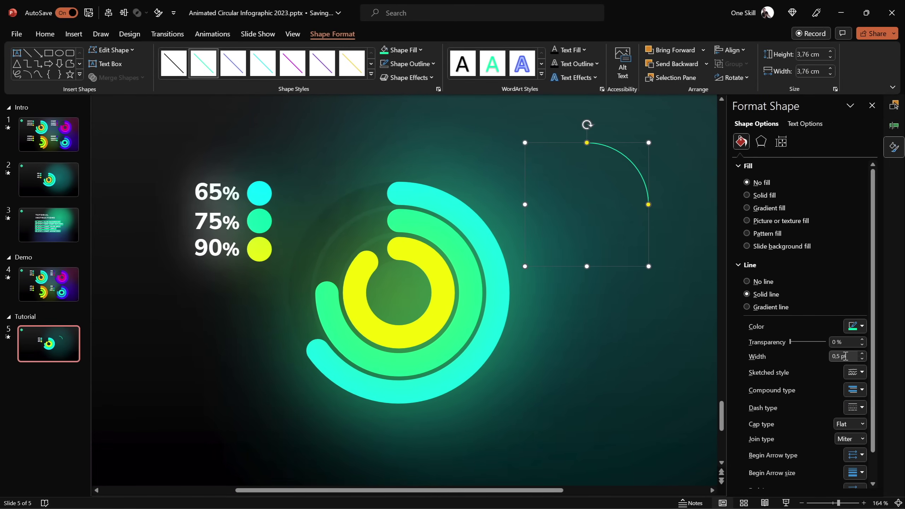
text(20)
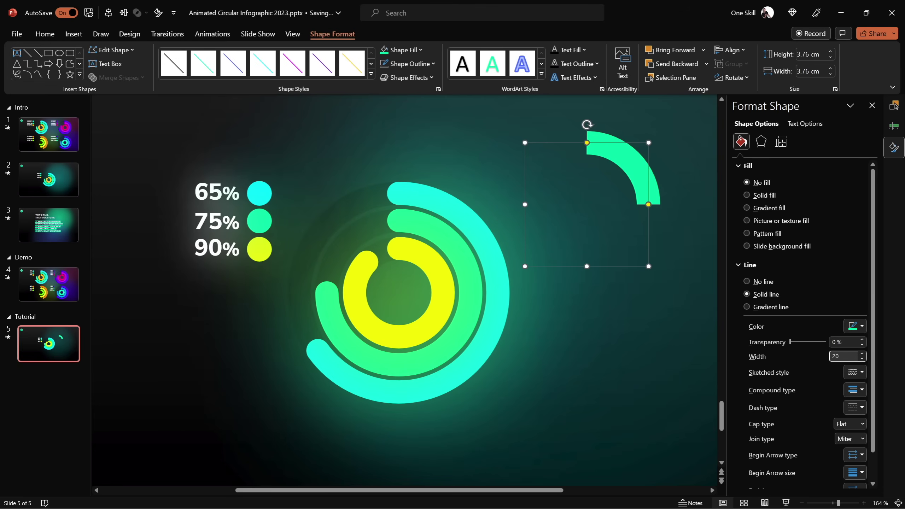
click(850, 424)
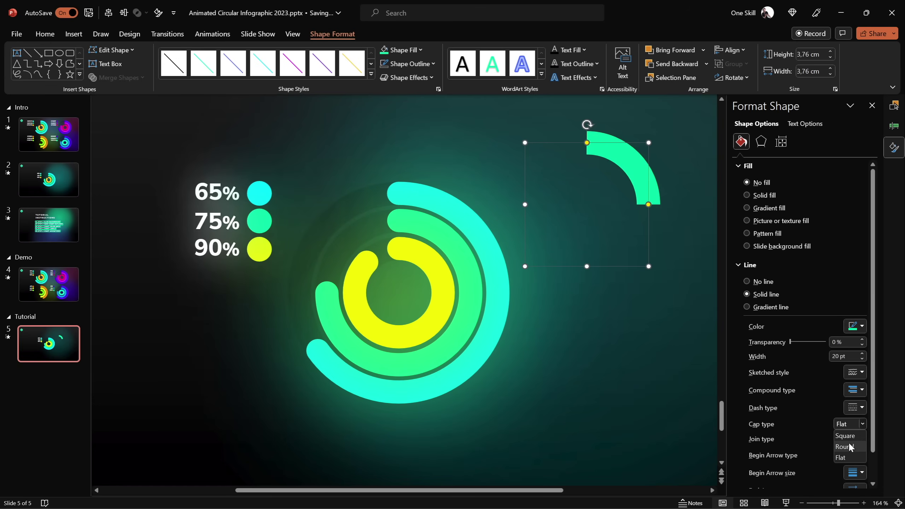
click(850, 449)
- Extend the arc's end into a nearly closed ring, and delete the arc
drag(648, 205, 561, 173)
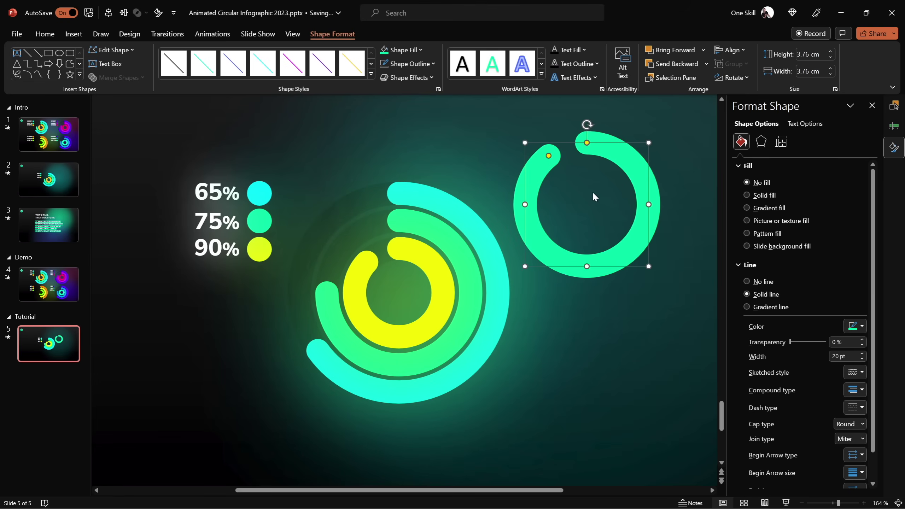
key(Delete)
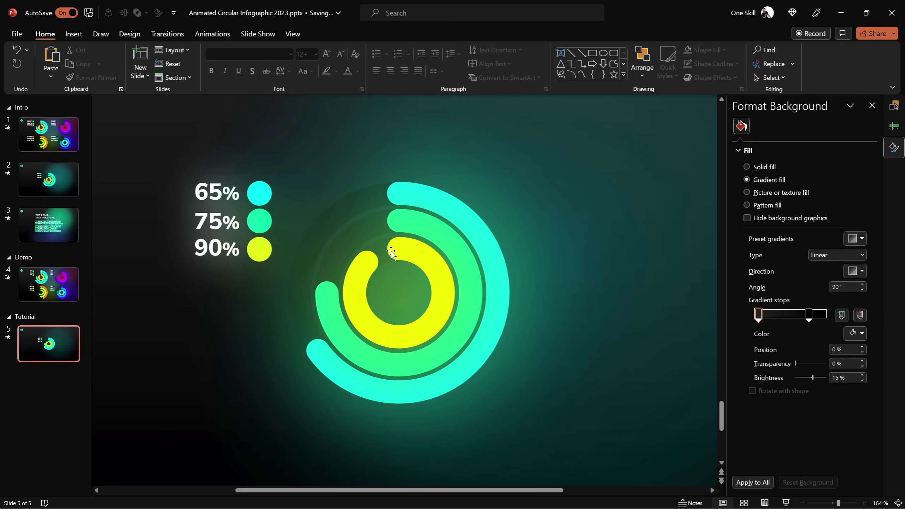
- Apply the Wedge entrance effect to the yellow arc group, with the list of slide animations displayed
click(215, 36)
click(674, 53)
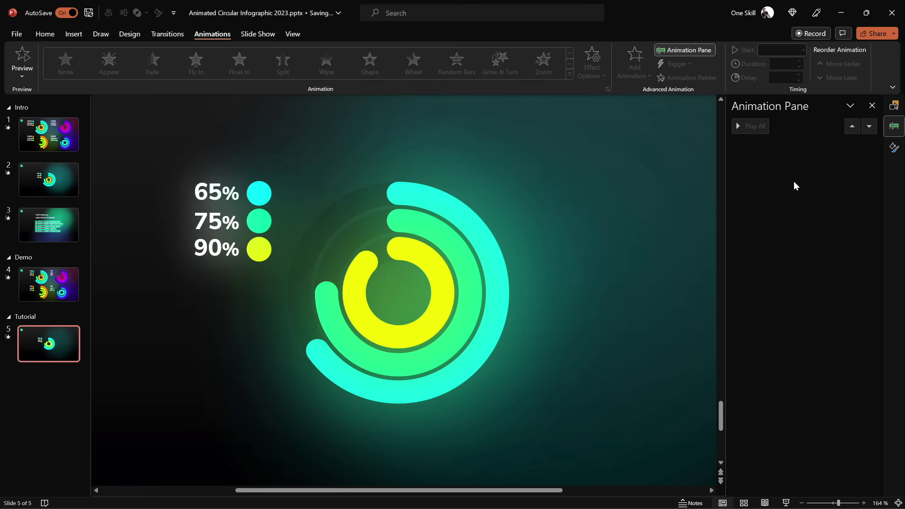
click(429, 265)
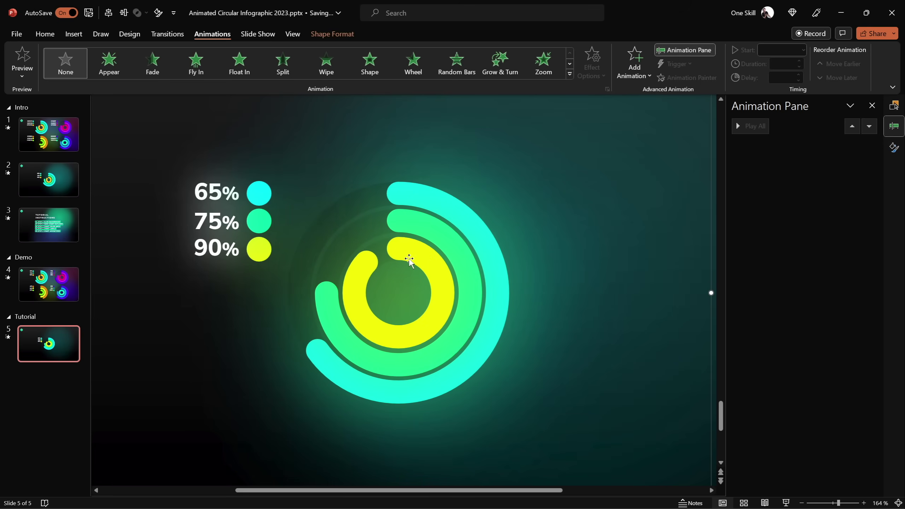
click(570, 74)
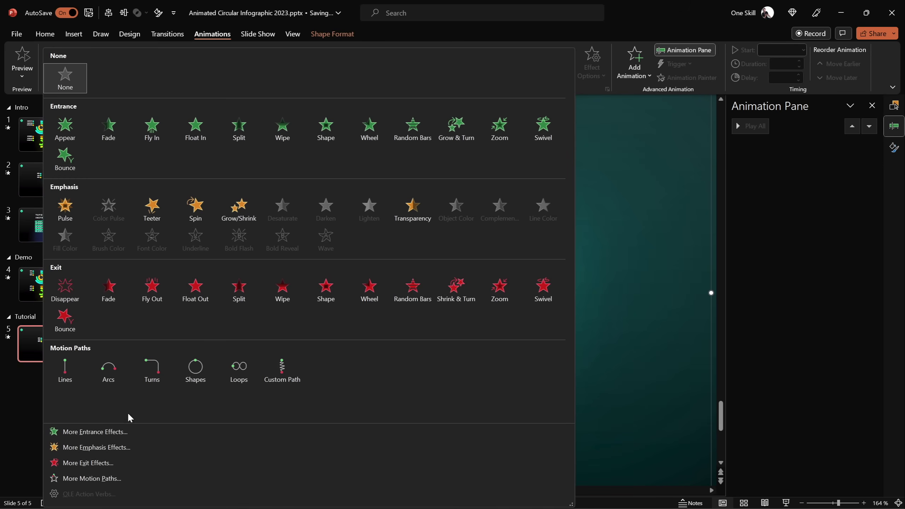
click(117, 430)
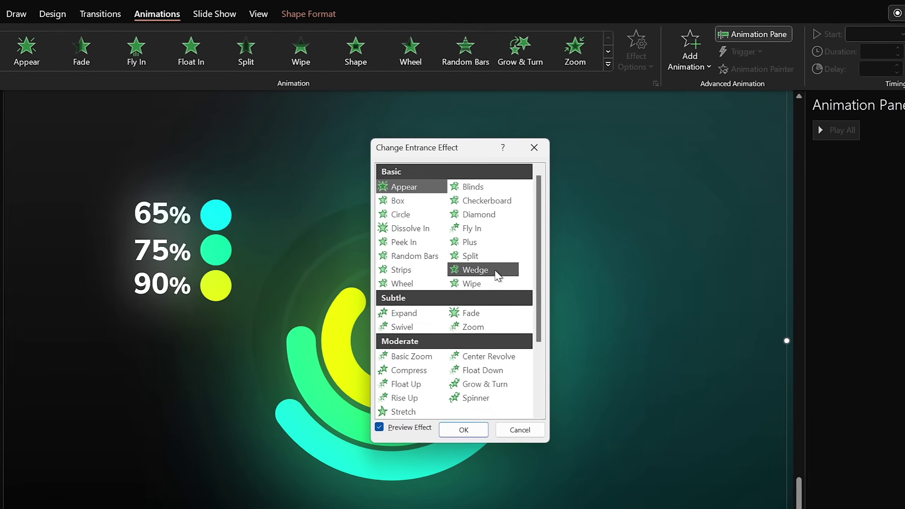
click(498, 275)
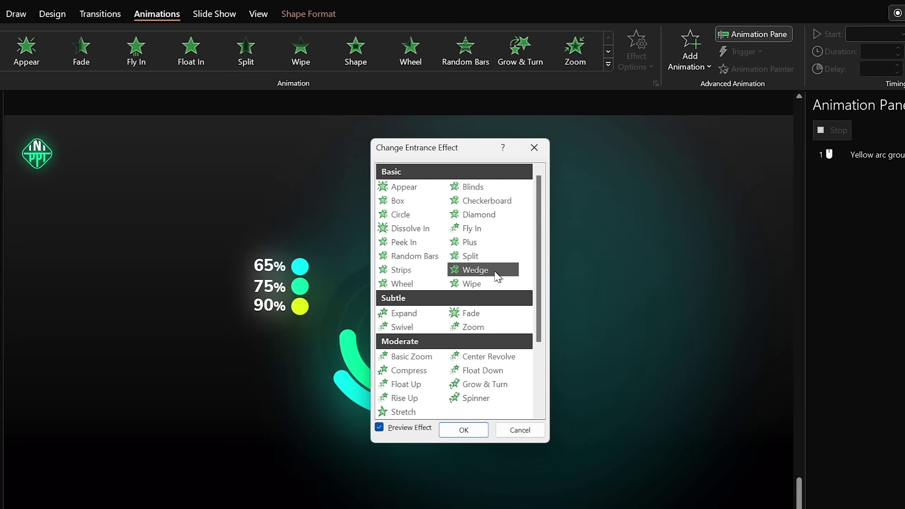
click(464, 430)
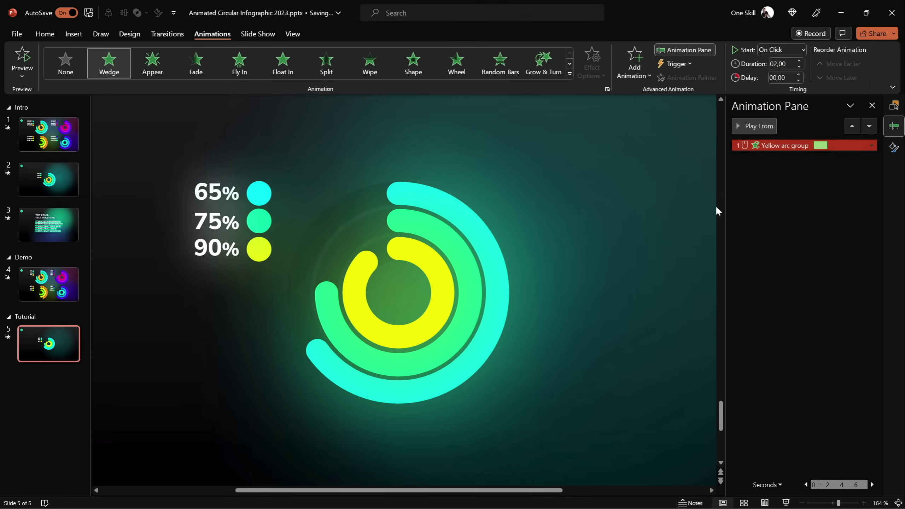
- Set the yellow arc group's Wedge duration to 0.60 seconds and preview the animation
right_click(807, 146)
click(759, 135)
click(756, 126)
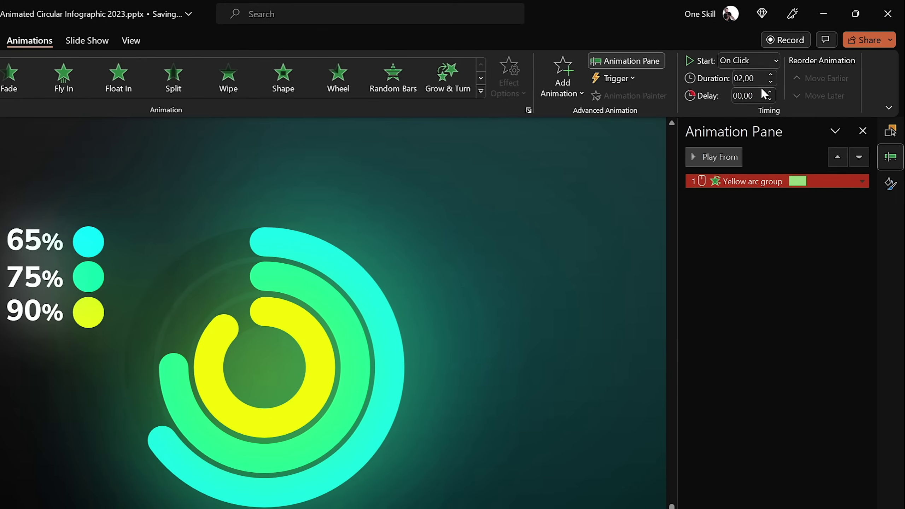
click(763, 79)
text(,6)
key(Return)
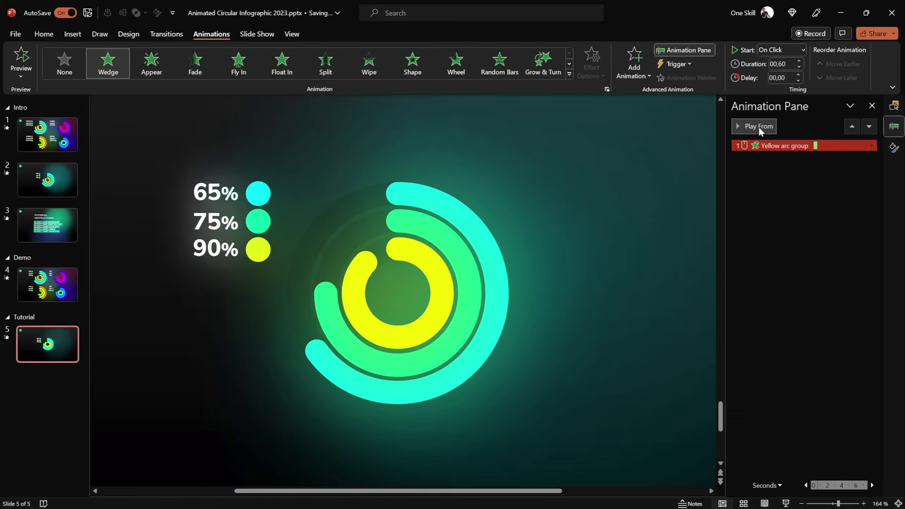
click(718, 157)
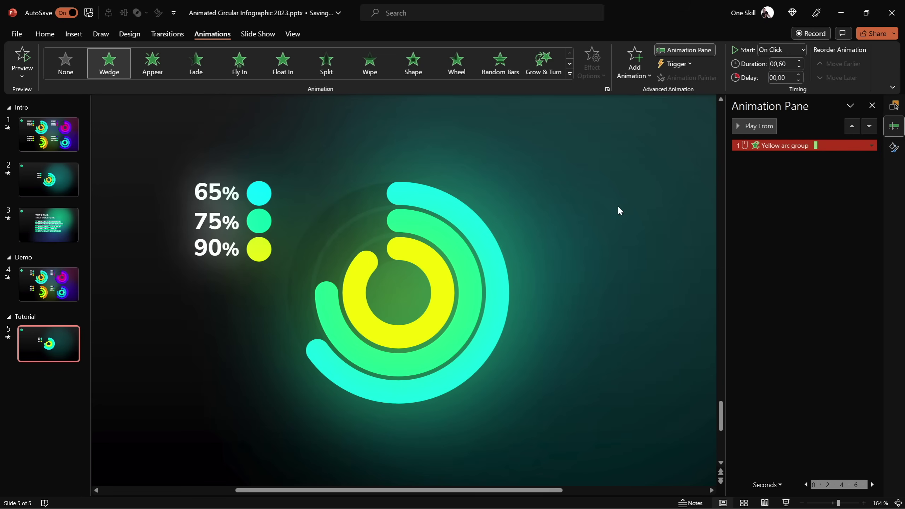
click(750, 127)
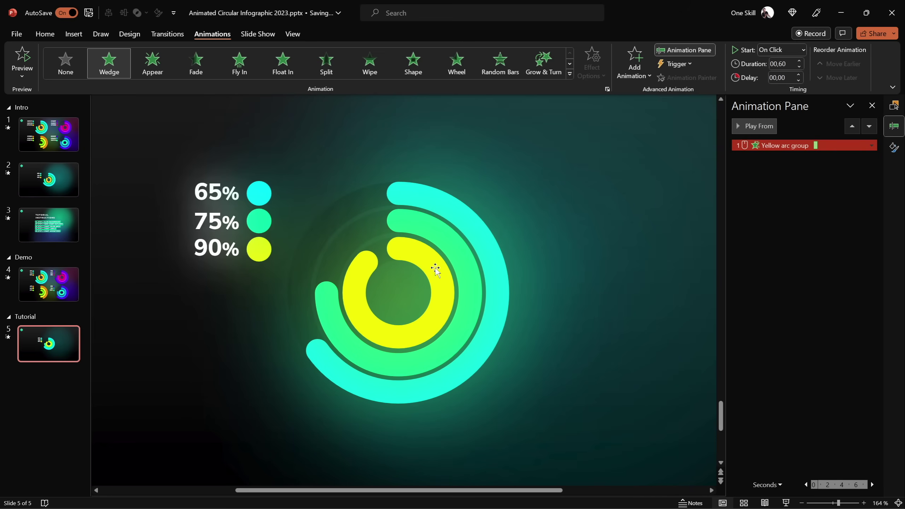
- Add a Spin emphasis effect to the yellow arc group, starting With Previous and lasting 1 second
click(435, 270)
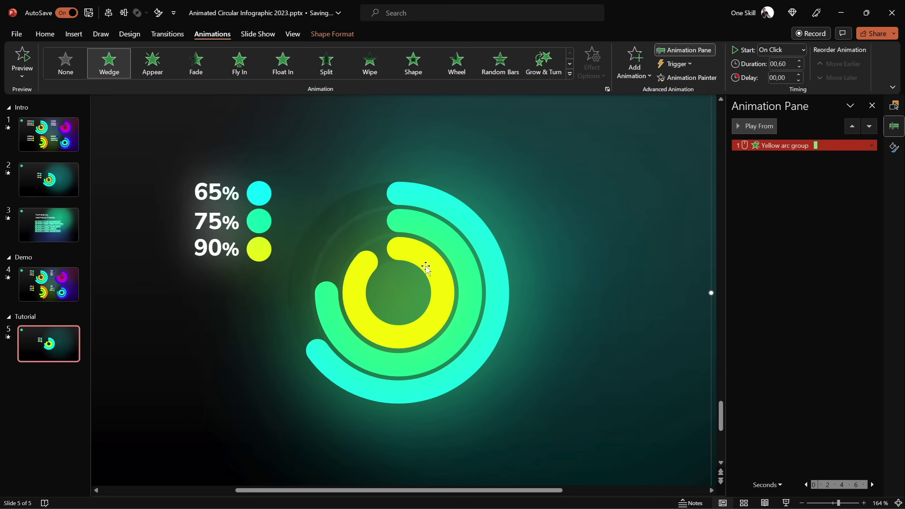
click(641, 77)
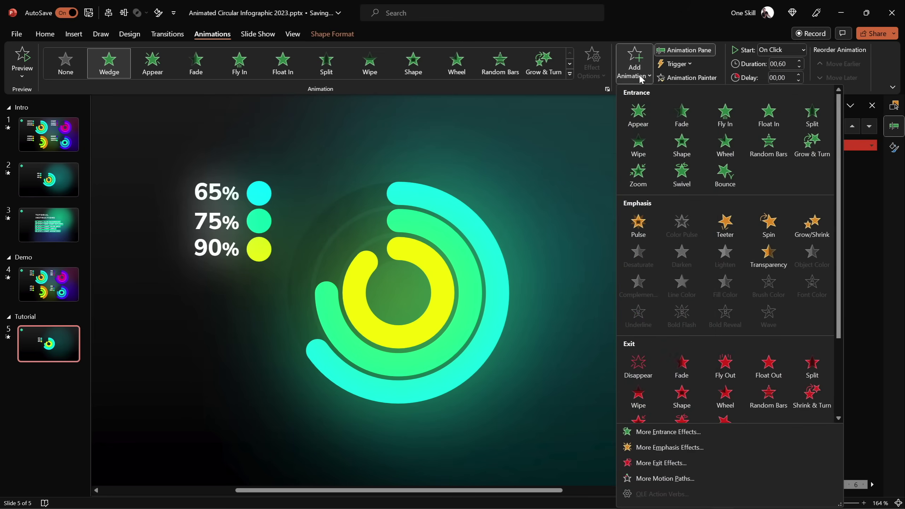
click(766, 222)
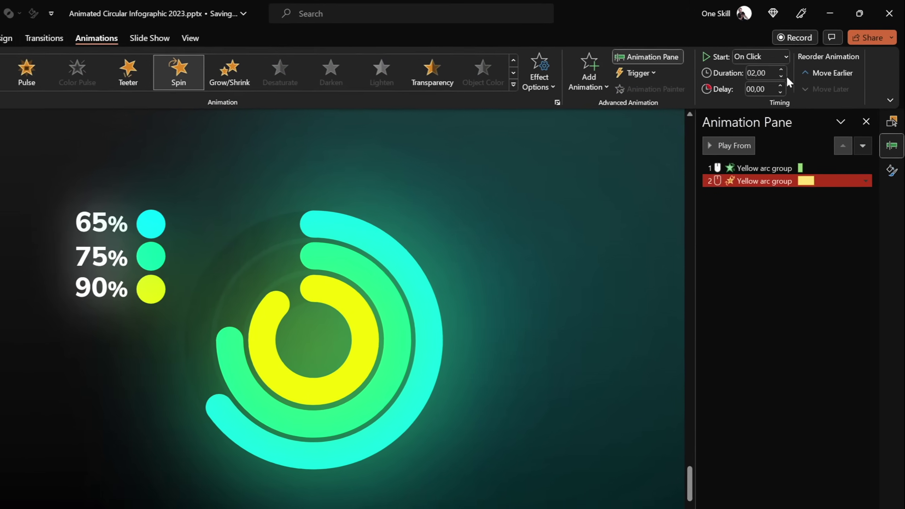
click(804, 49)
click(751, 92)
click(763, 78)
text(1)
key(Return)
- Set the yellow arc group's Spin amount to a custom 1080° clockwise with a smooth end of 0.5 seconds
double_click(735, 196)
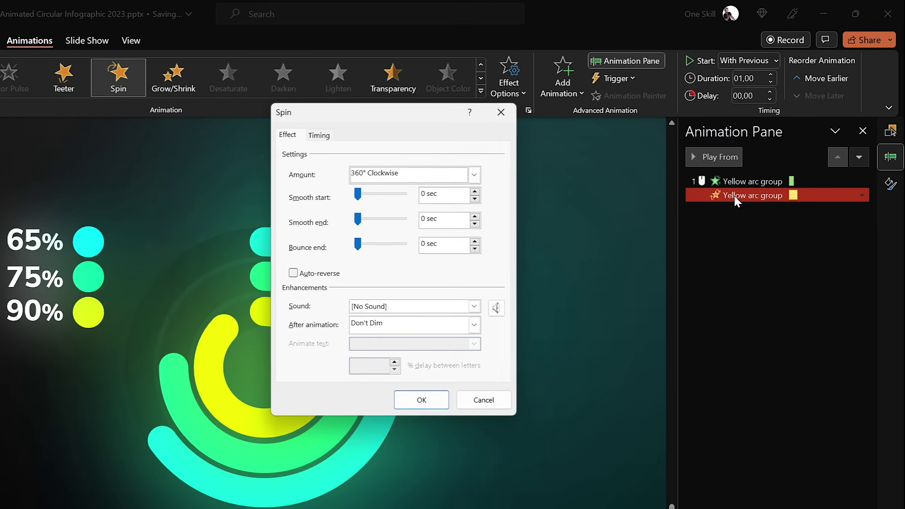
drag(442, 116, 573, 157)
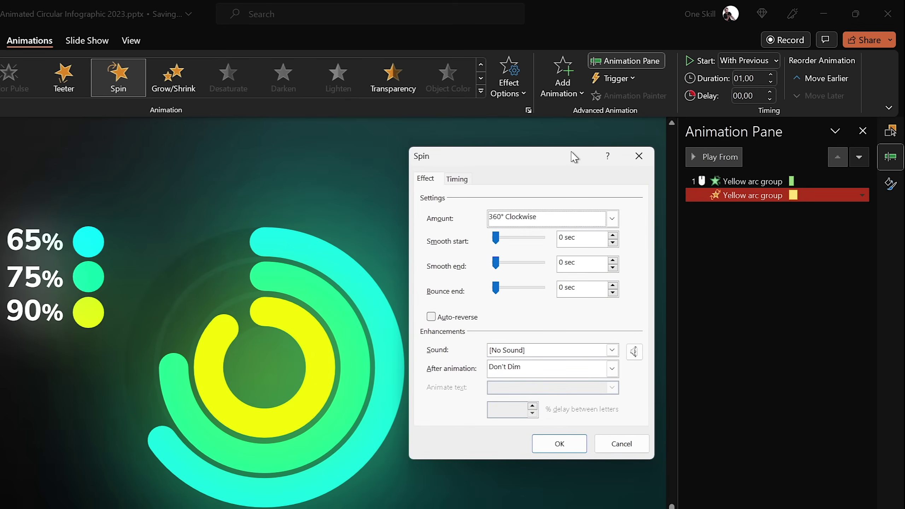
click(614, 221)
click(515, 301)
text(1080)
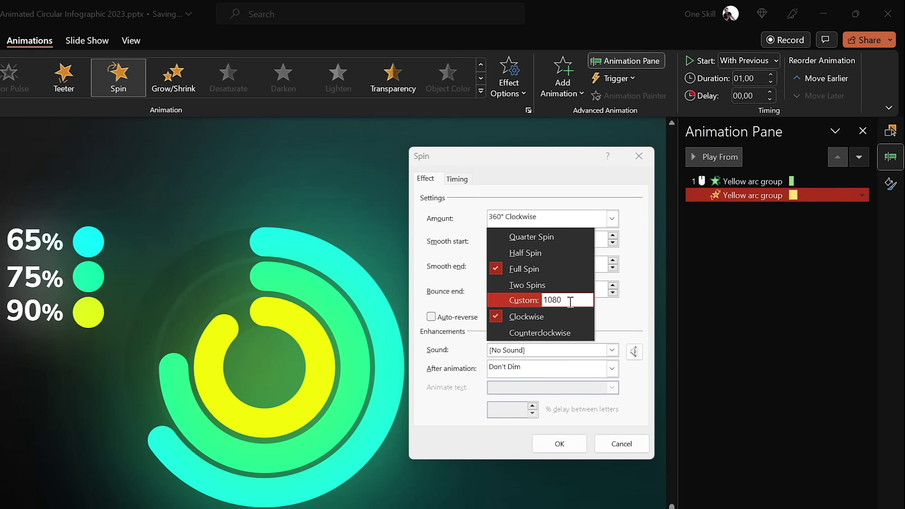
key(Return)
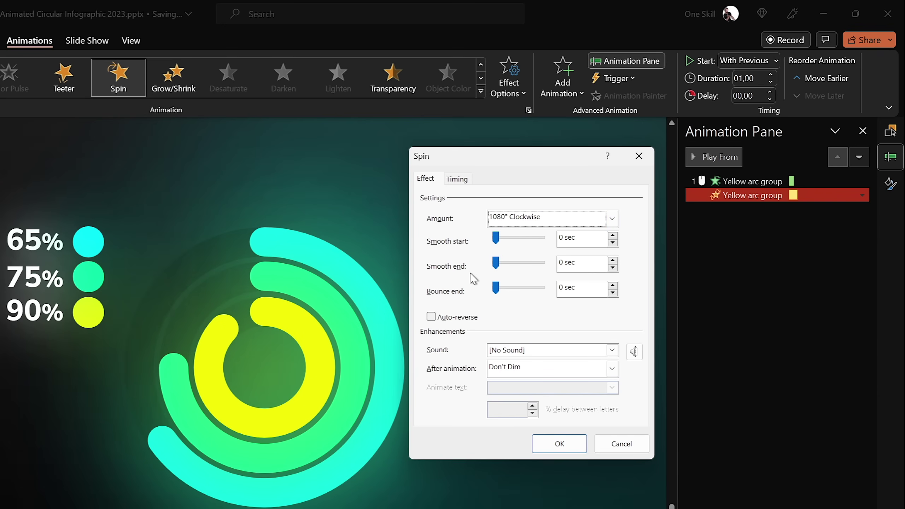
key(alt+n)
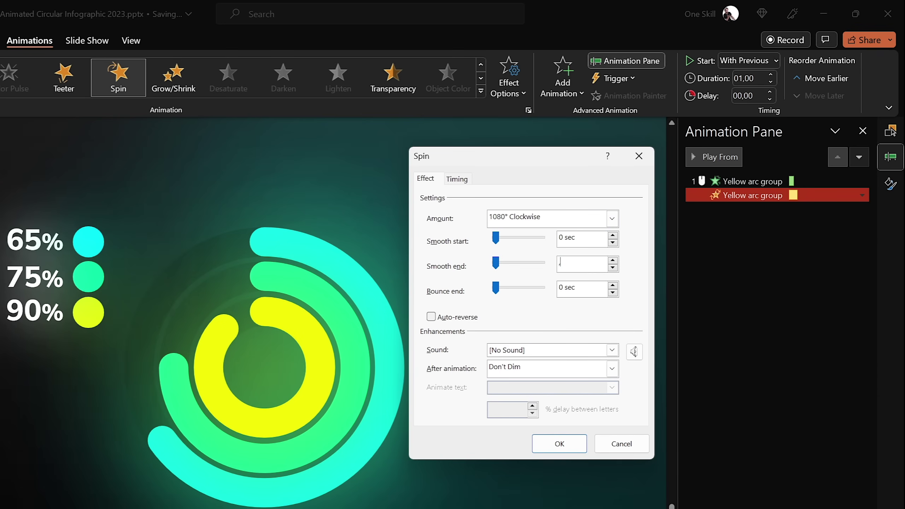
key(Return)
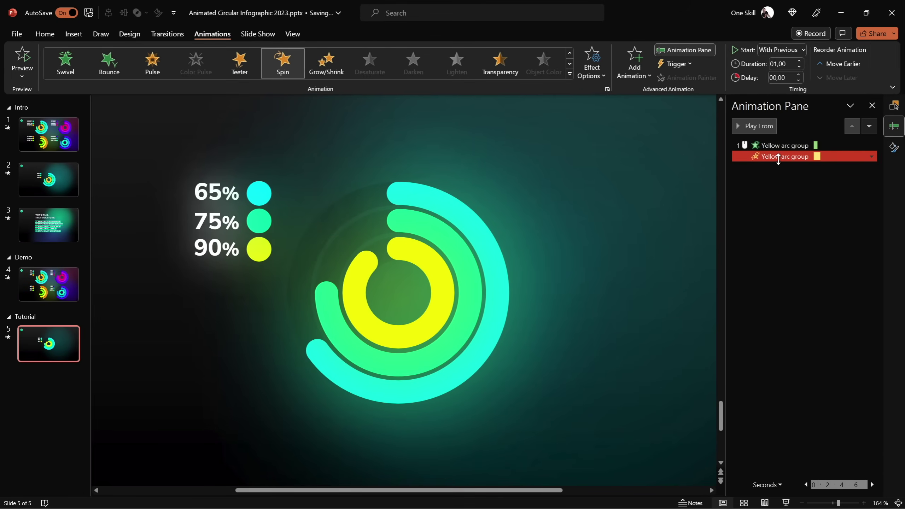
double_click(778, 157)
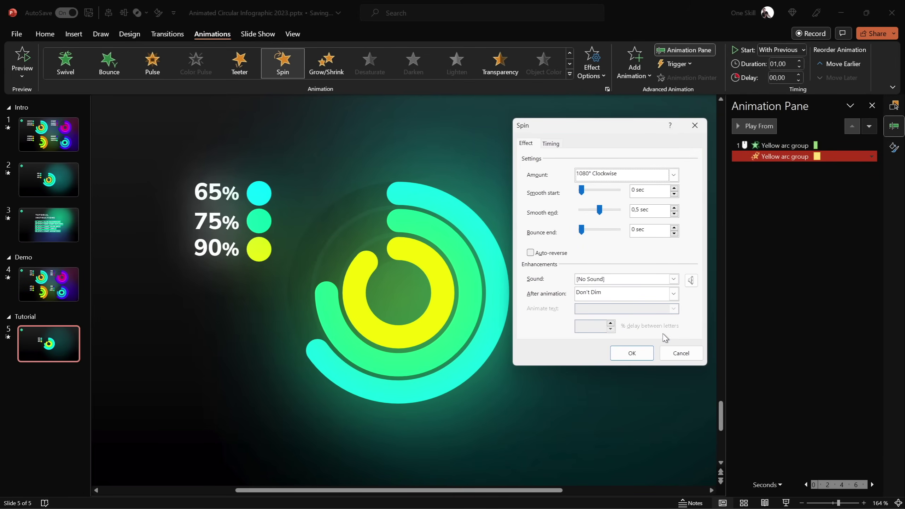
click(631, 353)
- Preview the yellow arc group's combined Wedge and Spin animations, starting from the Wedge effect
click(766, 145)
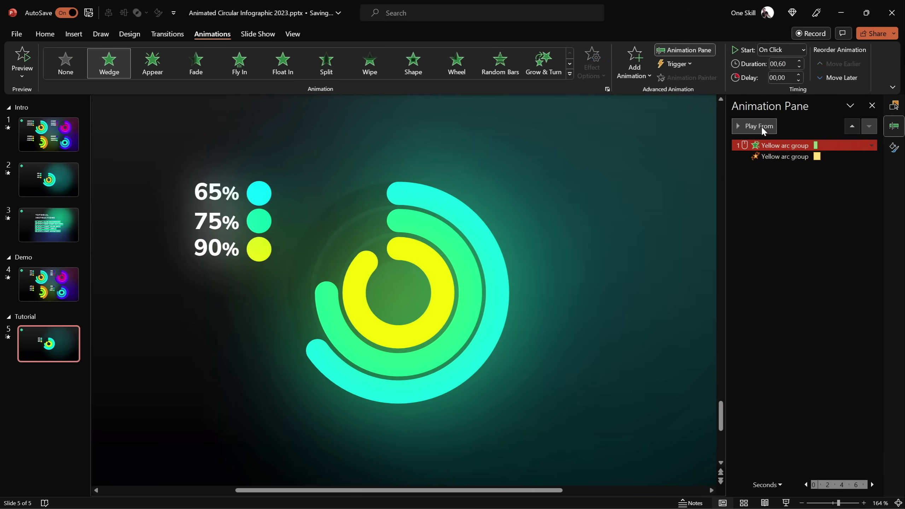
click(762, 130)
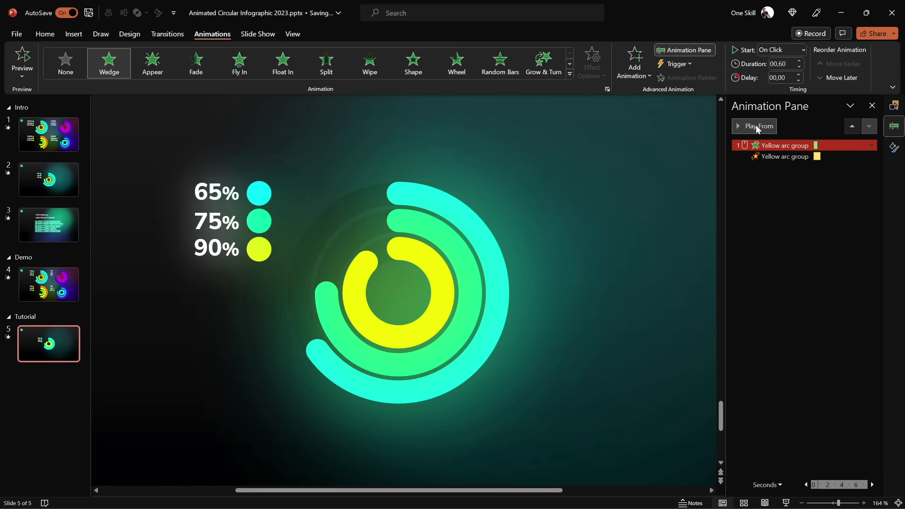
click(755, 127)
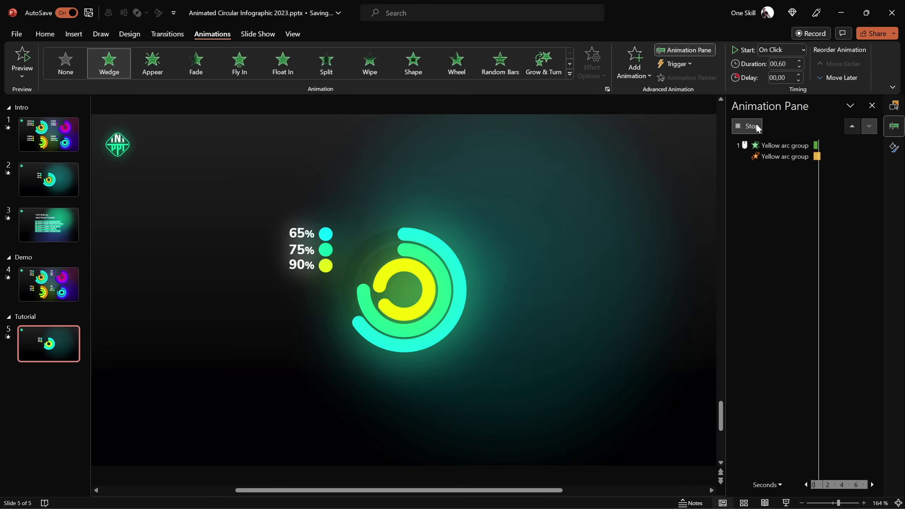
- Copy the yellow arc group's Wedge and Spin animations to the green and blue arc groups using Animation Painter
click(412, 273)
click(688, 77)
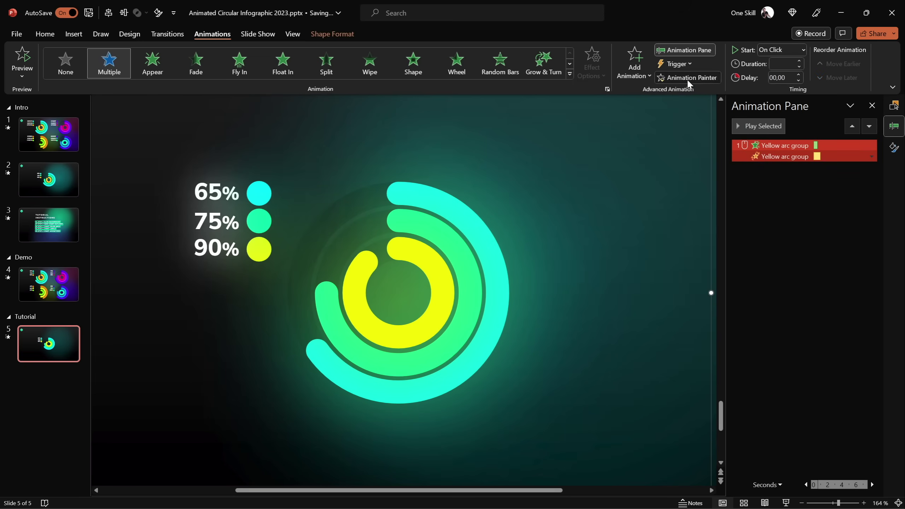
click(444, 242)
click(466, 212)
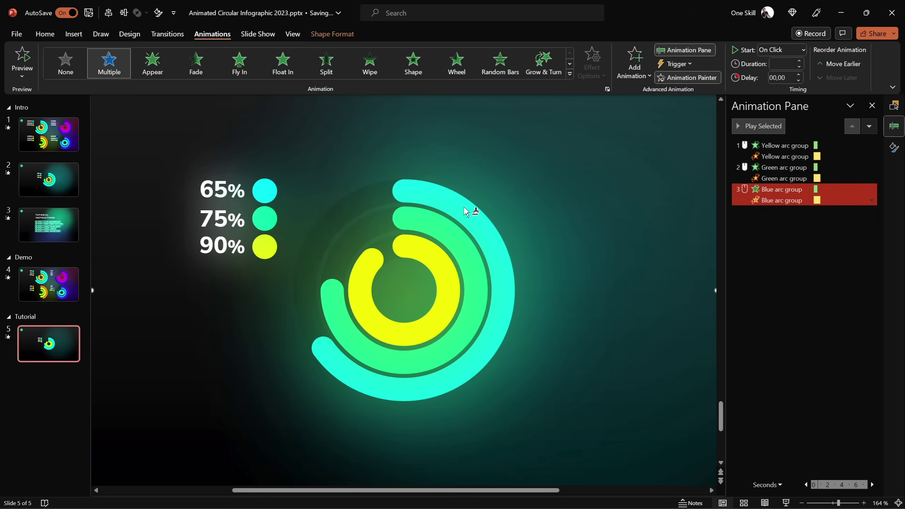